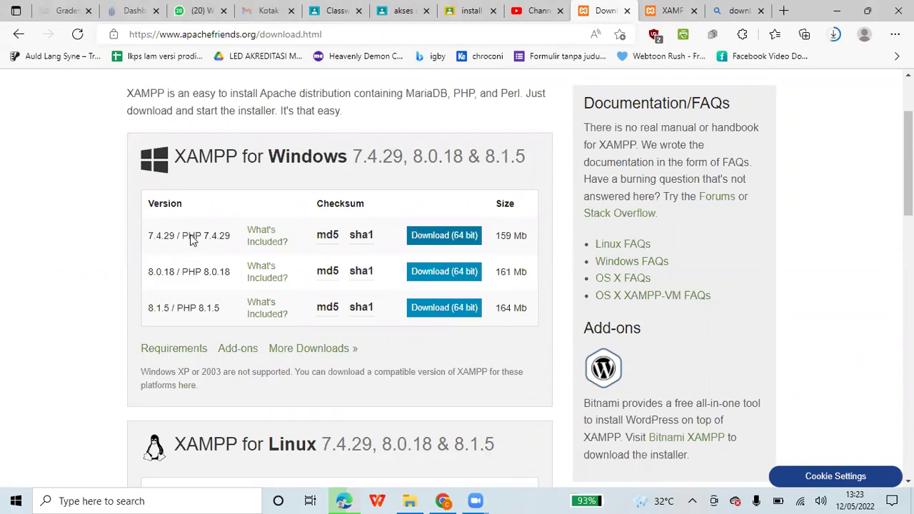
- Compare the PHP 7.4.29 and 8.0.18 XAMPP rows, then go to the download-success tab
left_click_drag(187, 238, 212, 238)
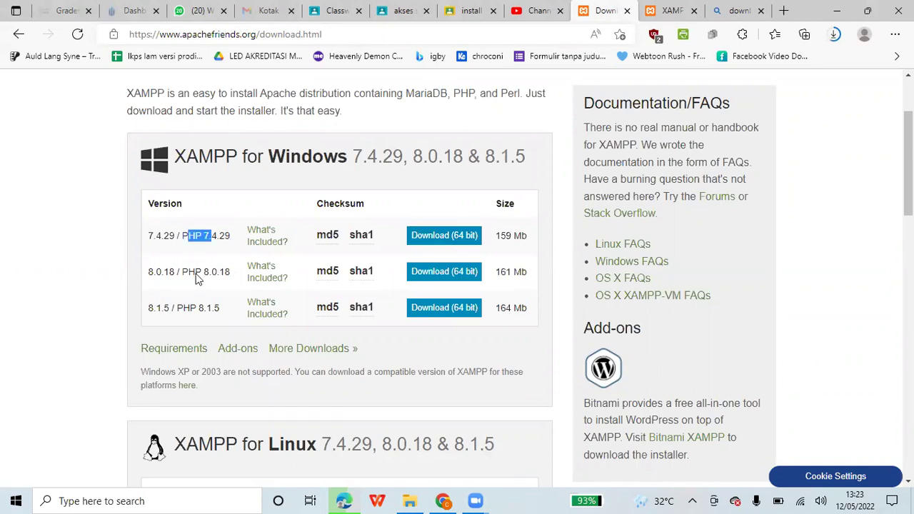
left_click_drag(195, 274, 221, 274)
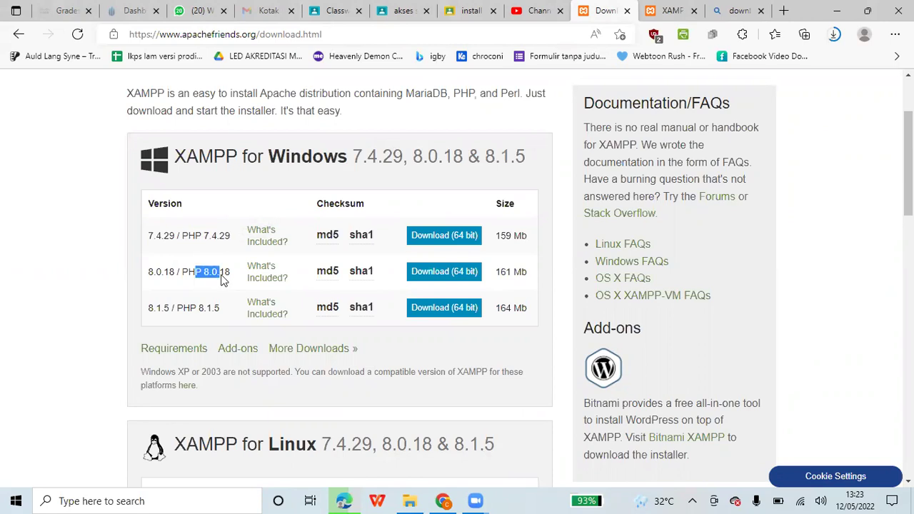
left_click(222, 278)
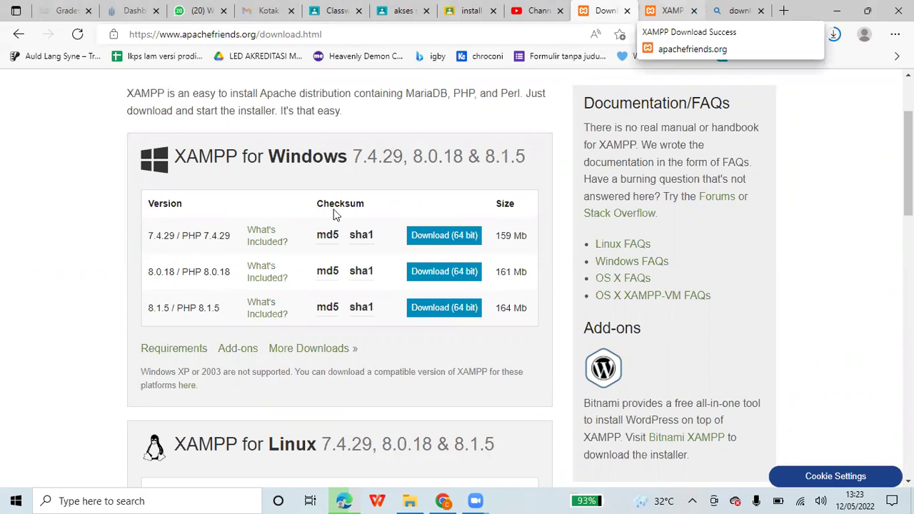
left_click(671, 10)
- Open WordPress.org's download page from the Bing results and start downloading WordPress 5.9.3
left_click(719, 12)
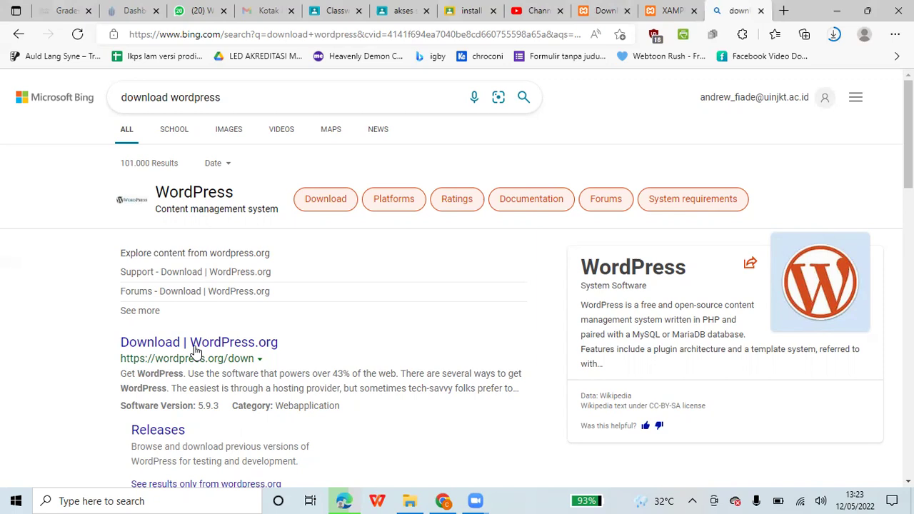
left_click(196, 347)
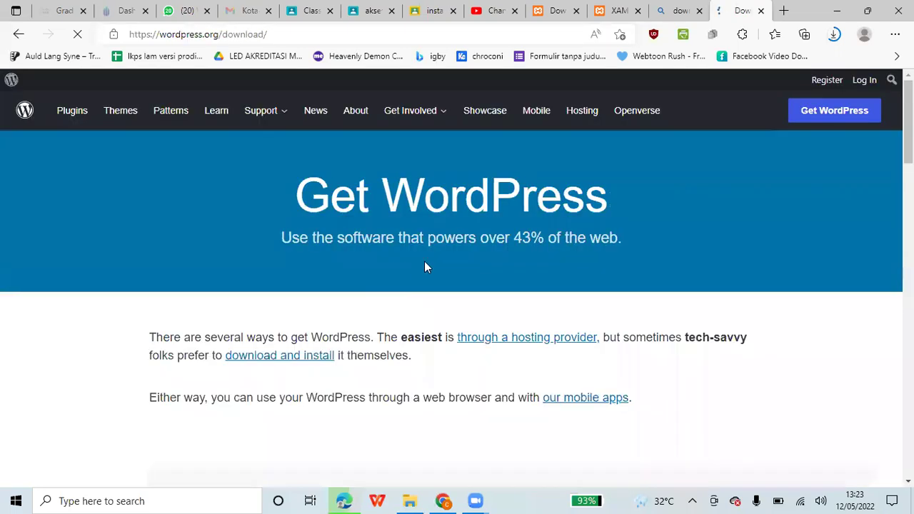
scroll(424, 267, "down", 3)
scroll(426, 260, "down", 3)
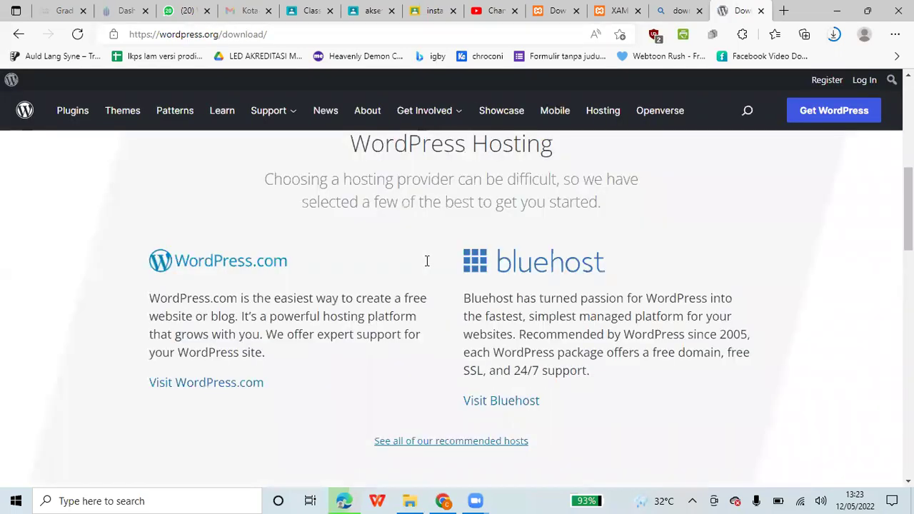
scroll(278, 289, "down", 3)
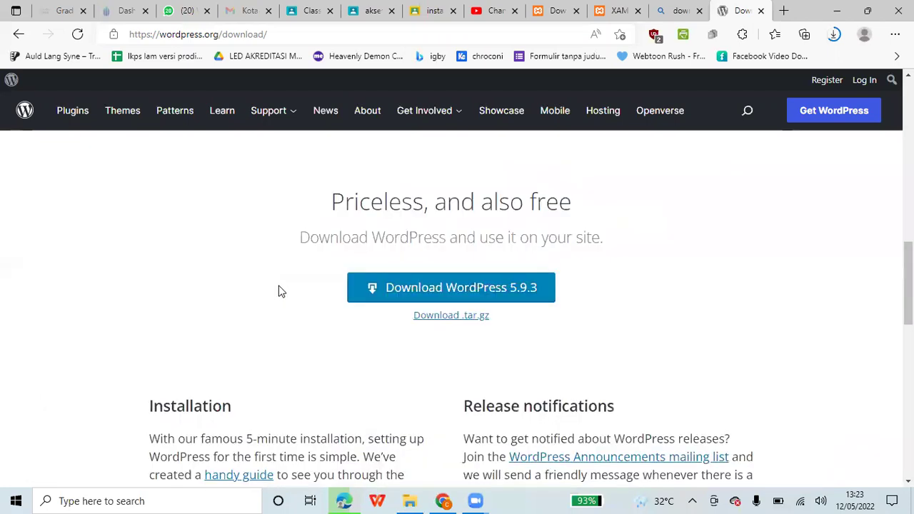
left_click(452, 284)
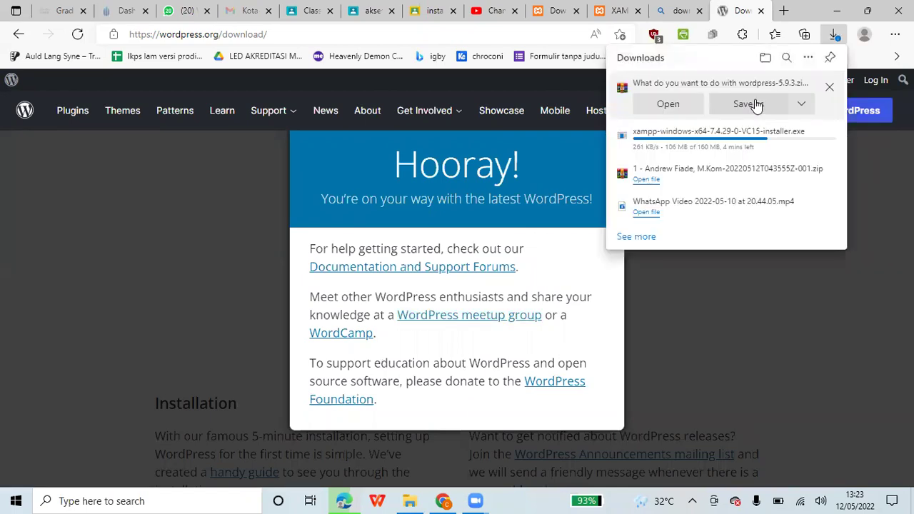
- Save wordpress-5.9.3.zip into the sistem operasi folder and minimize Edge
left_click(754, 104)
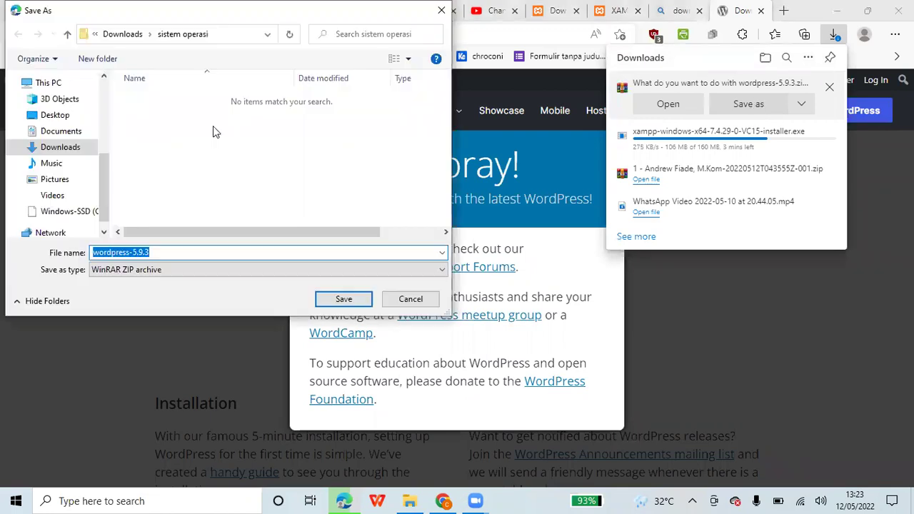
left_click(350, 301)
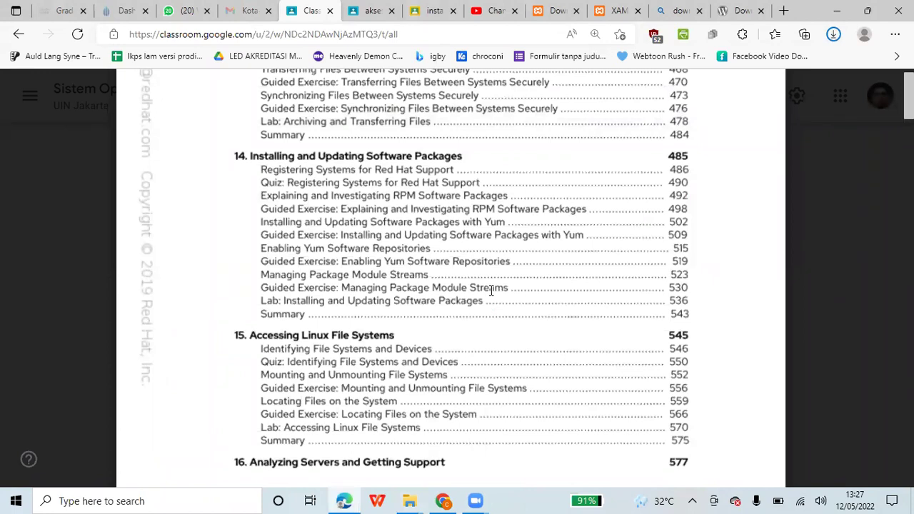
left_click(471, 500)
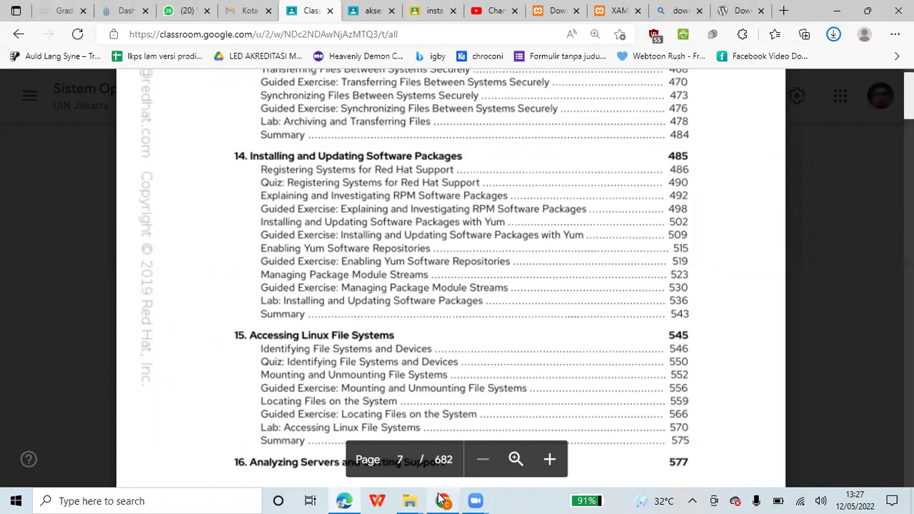
mouse_move(441, 498)
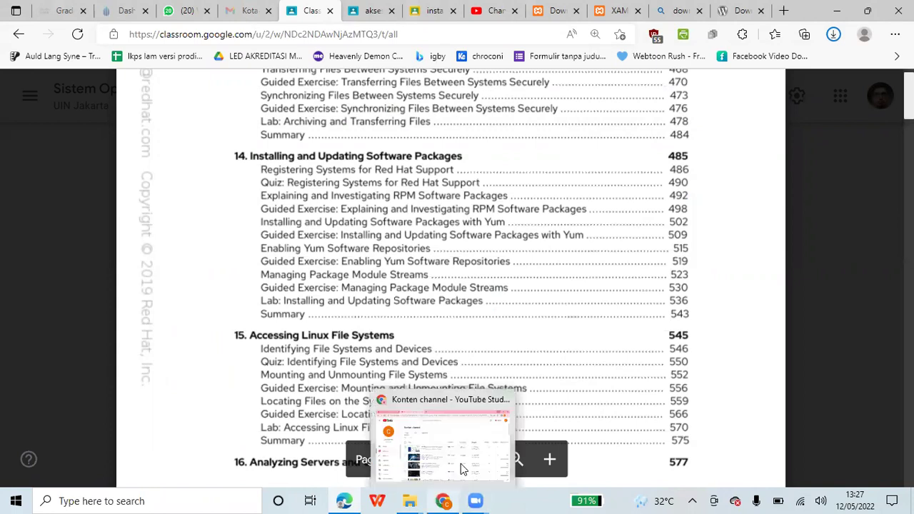
left_click(840, 10)
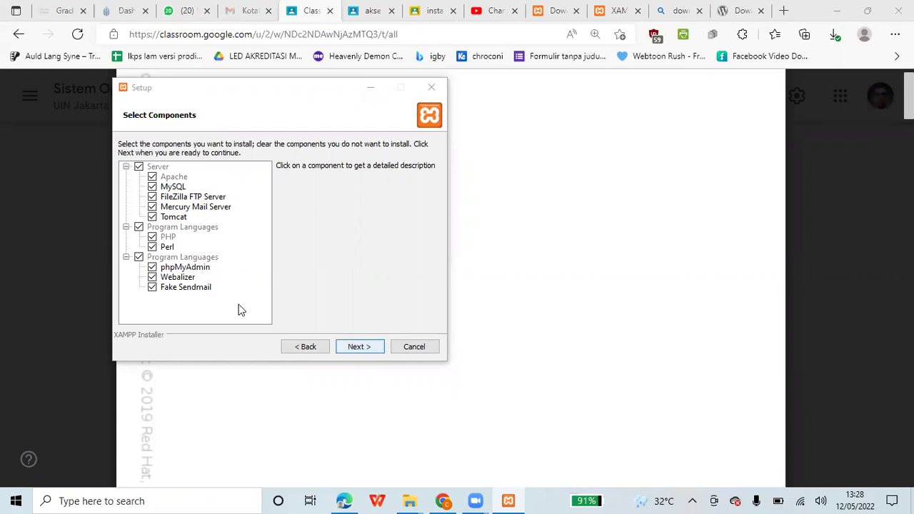
- Try C:\xampp as the install folder, dismiss the not-empty warnings, and abort setup
key("Return")
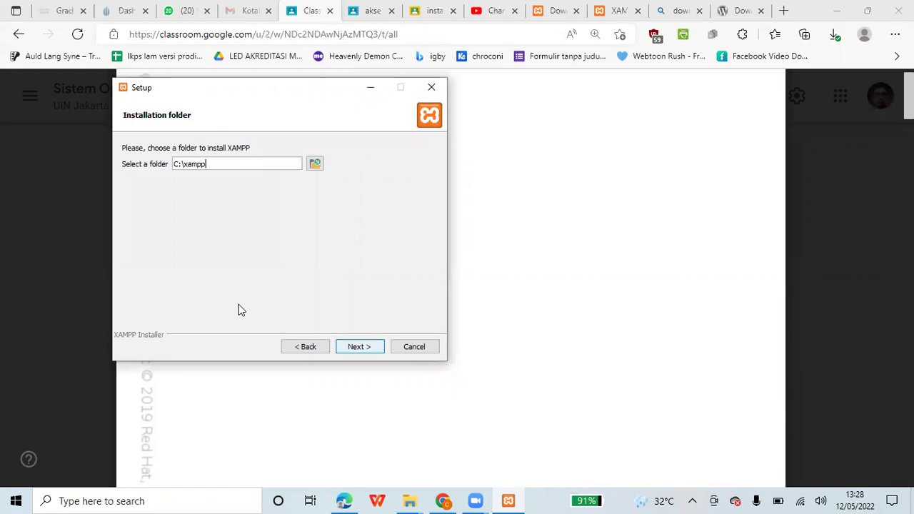
key("Return")
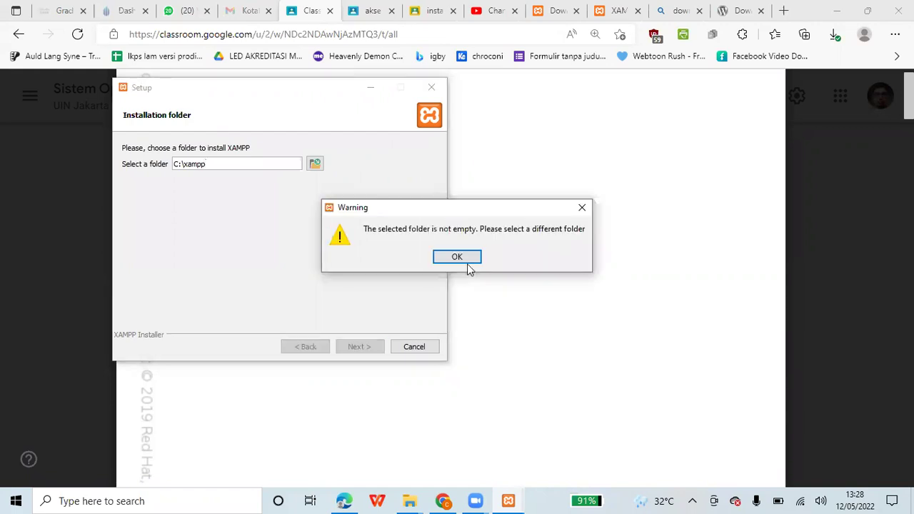
key("Return")
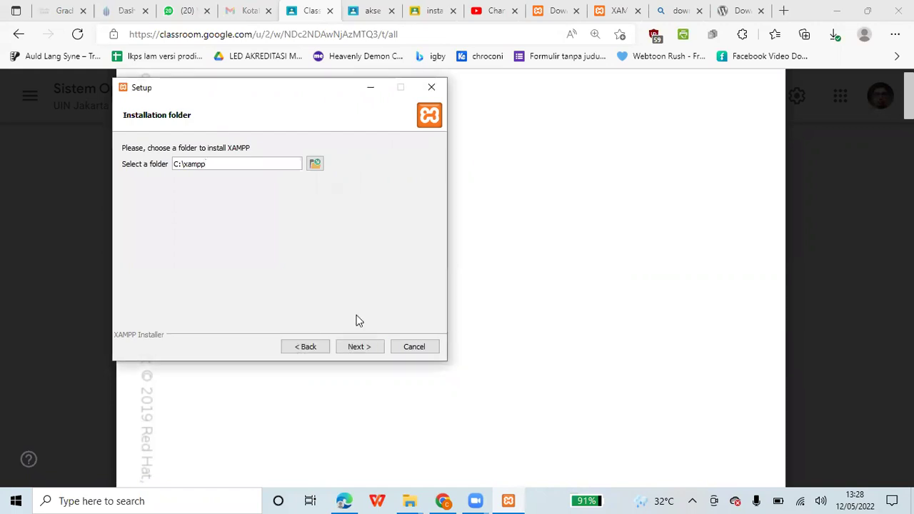
key("Return")
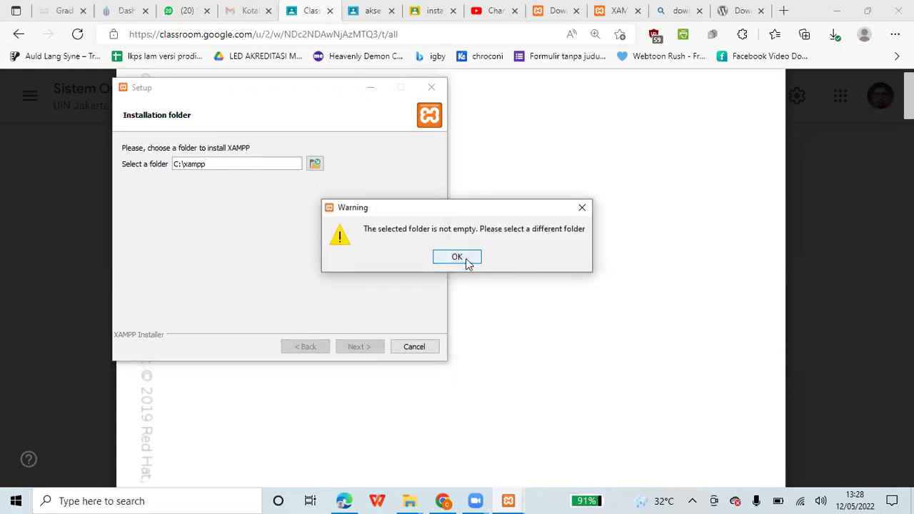
left_click(461, 257)
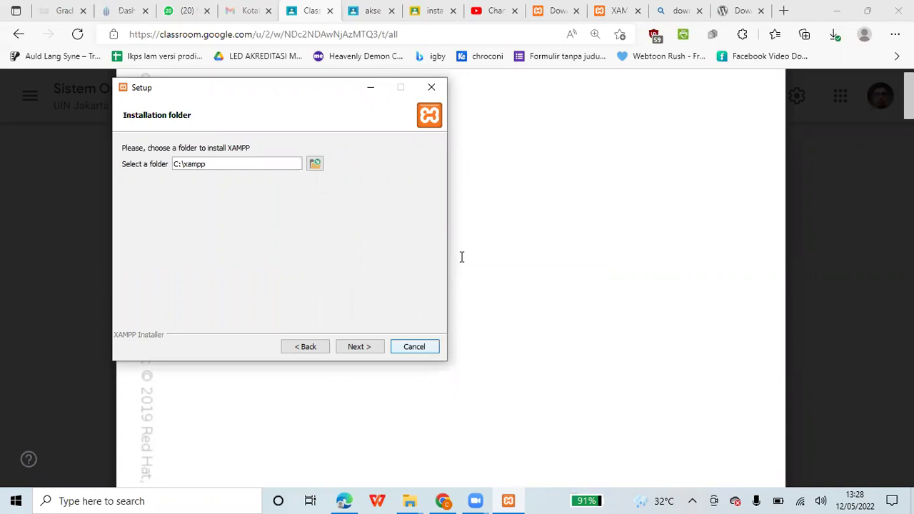
key("Escape")
key("Escape")
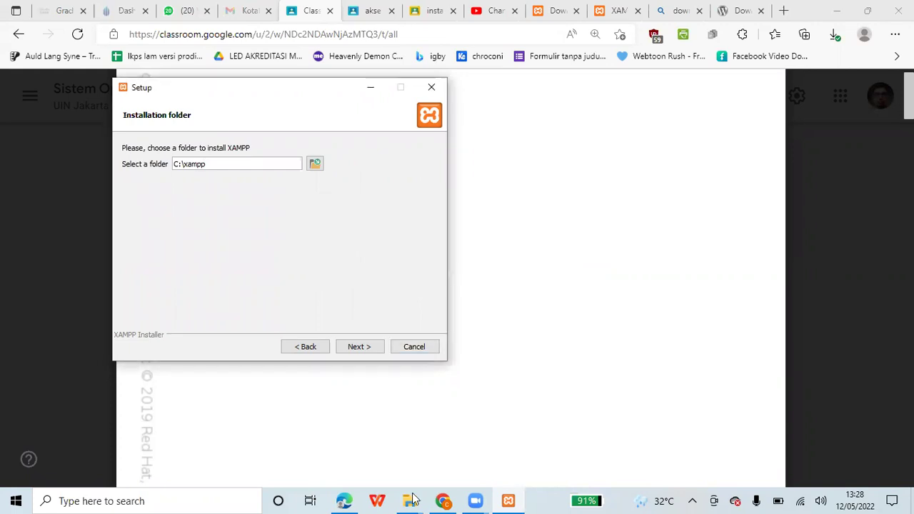
- Close the installer, then open C:\xampp in maximized File Explorer and launch xampp-control
key("alt+Tab")
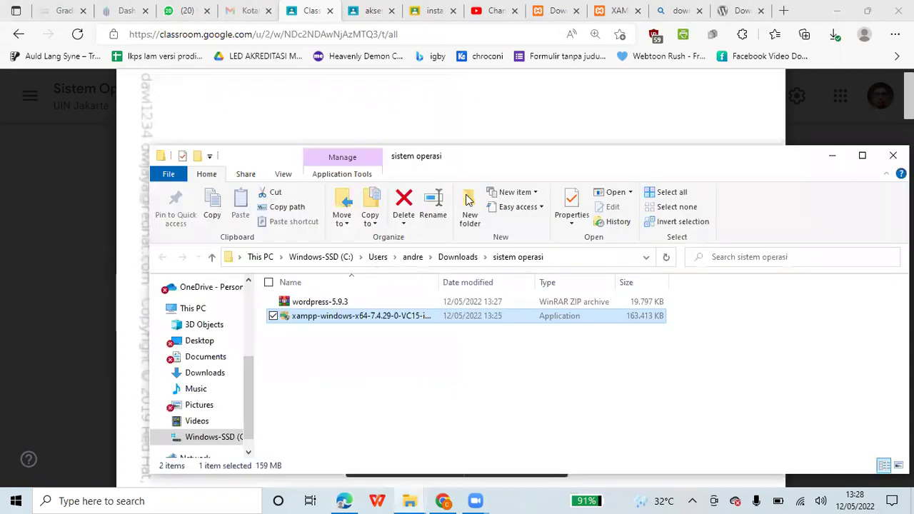
key("super+Up")
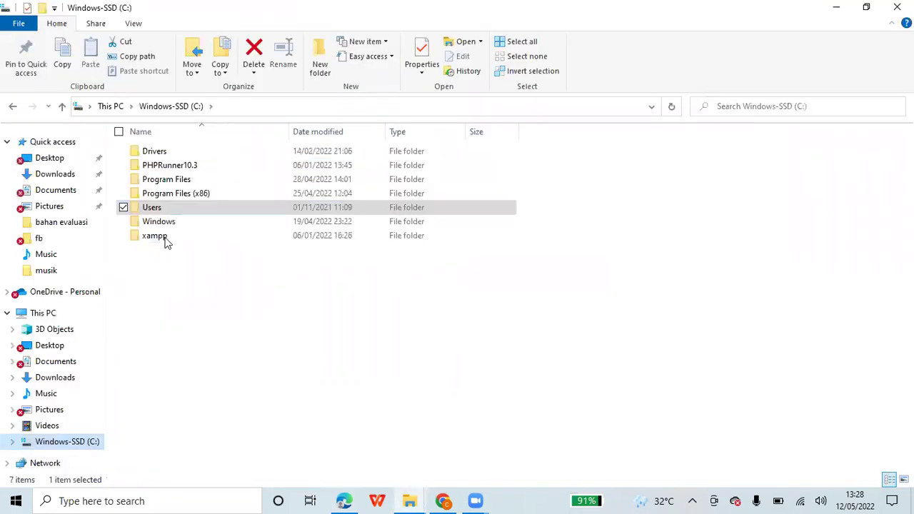
double_click(167, 238)
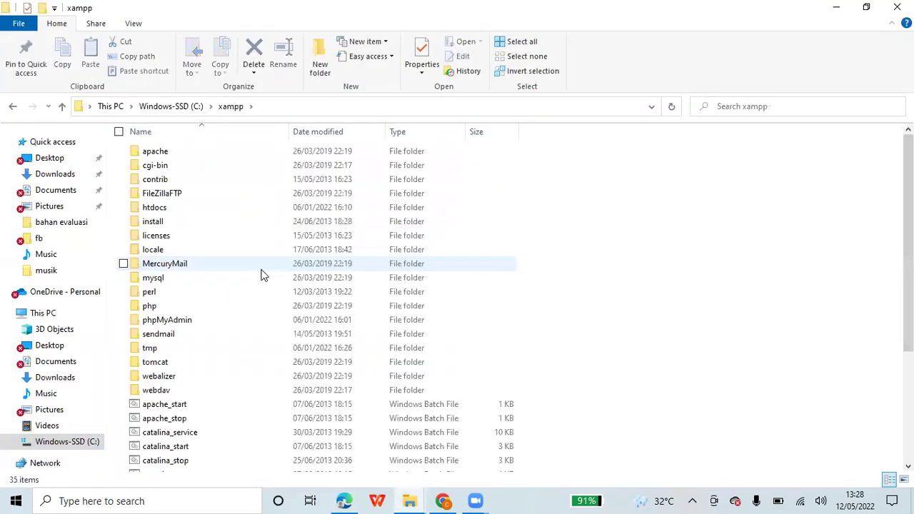
scroll(262, 275, "down", 2)
scroll(203, 421, "down", 2)
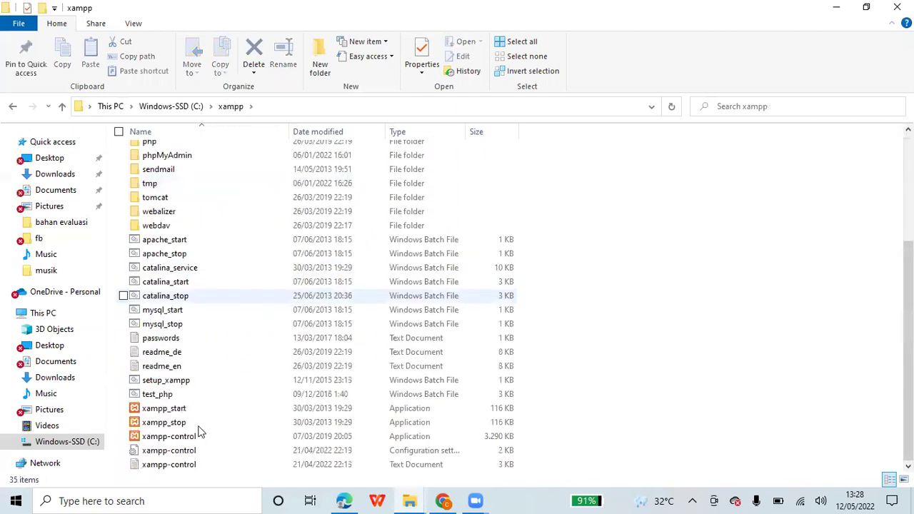
double_click(191, 438)
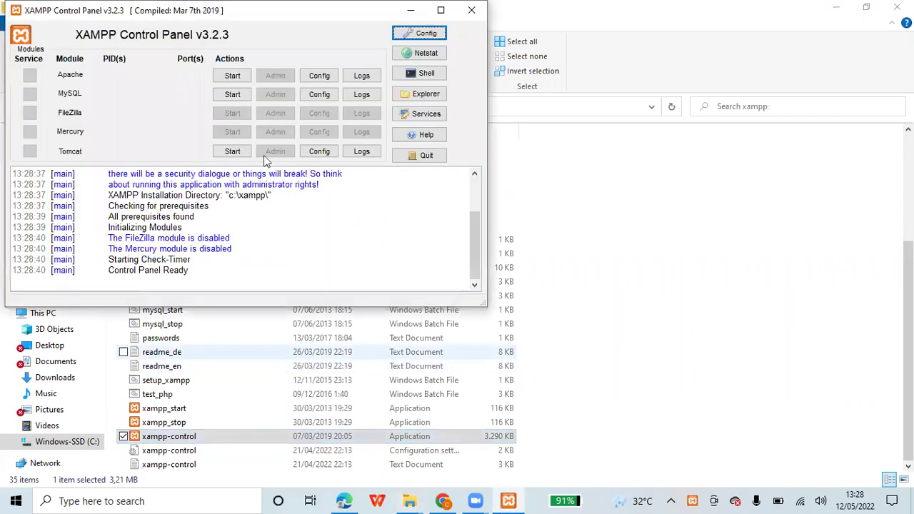
- Start the Apache and MySQL modules, then bring Edge back to the front
left_click(232, 77)
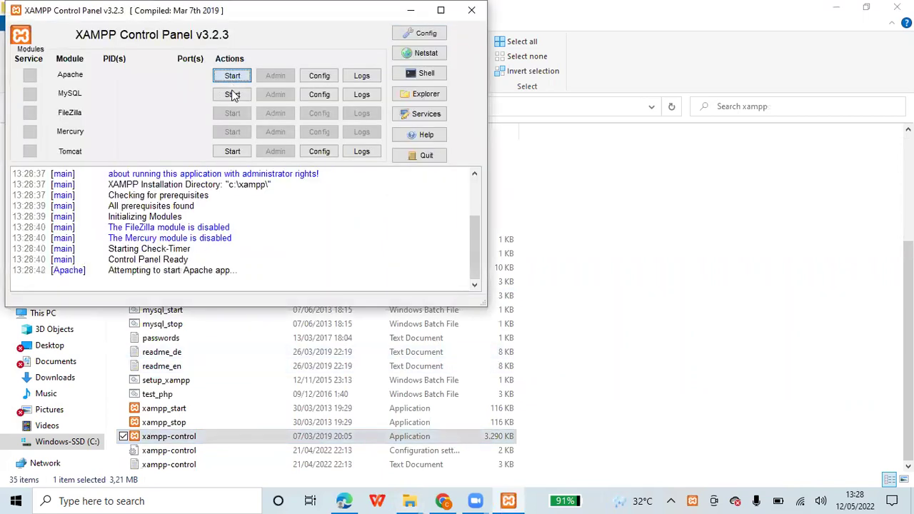
left_click(232, 94)
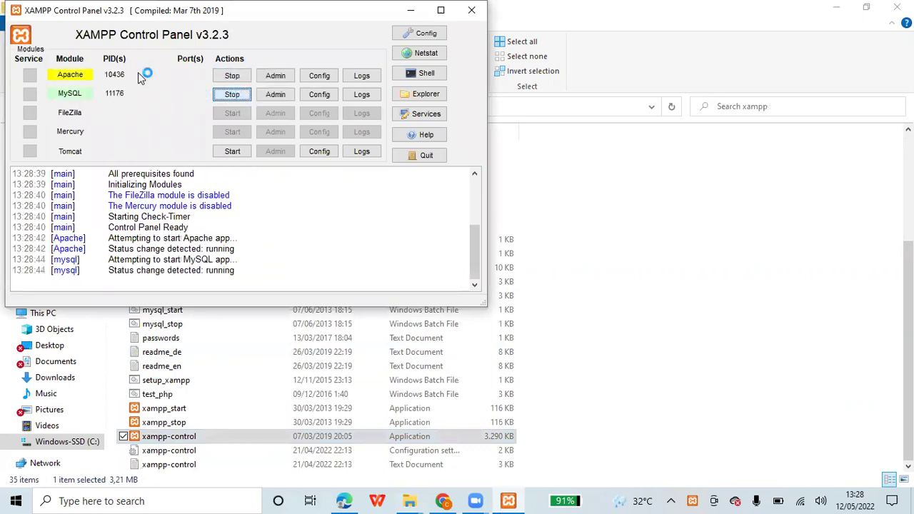
left_click(345, 502)
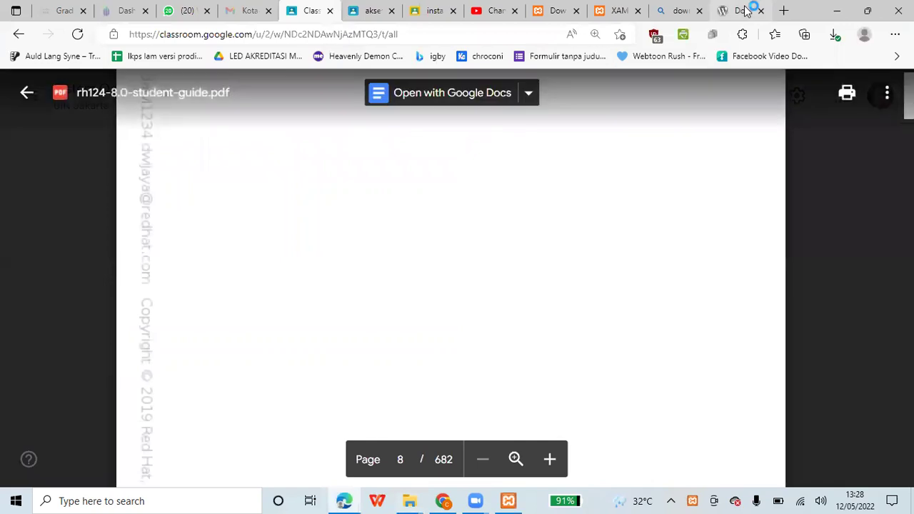
- Load the XAMPP dashboard at 127.0.0.1, then show recent downloads with wordpress-5.9.3.zip
key("ctrl+9")
left_click(526, 37)
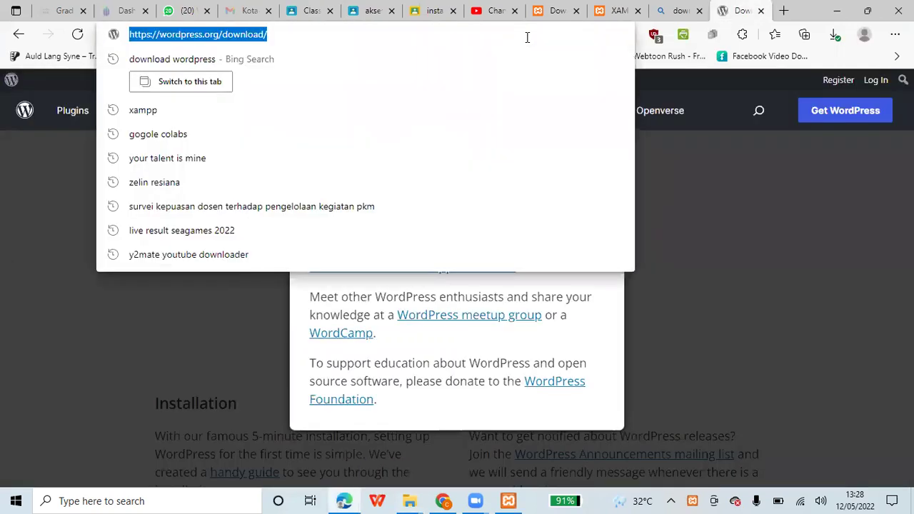
type("12")
key("Right")
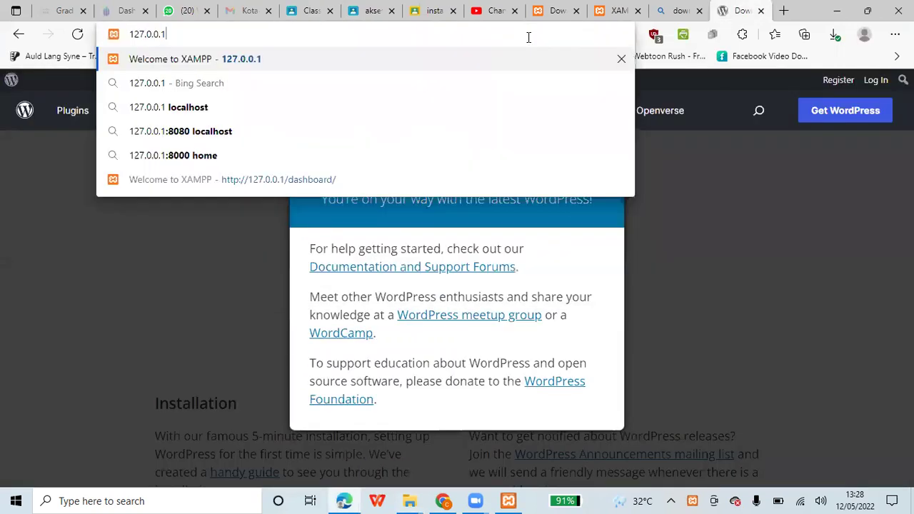
key("Return")
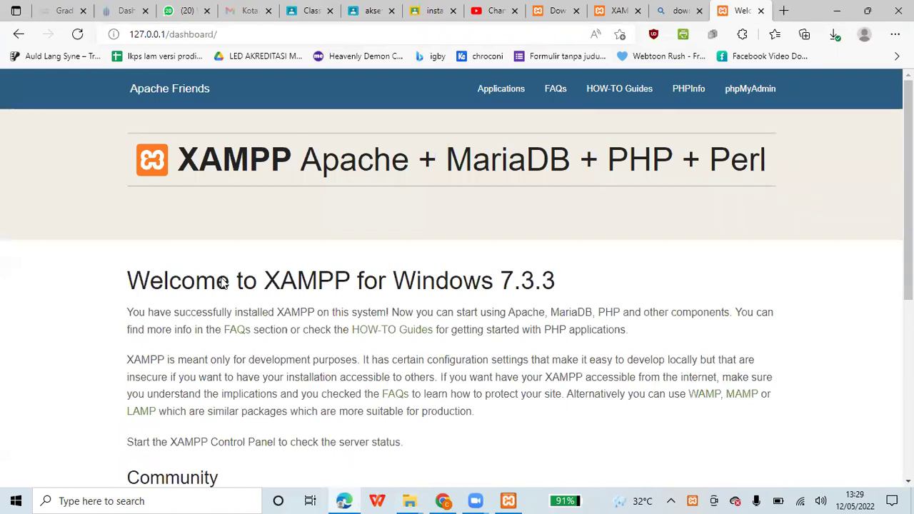
scroll(223, 283, "down", 5)
scroll(872, 114, "up", 5)
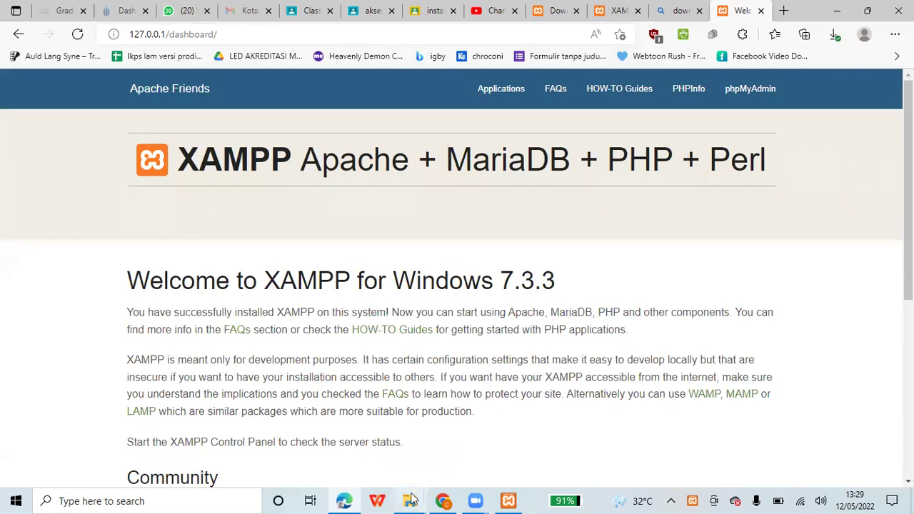
mouse_move(411, 499)
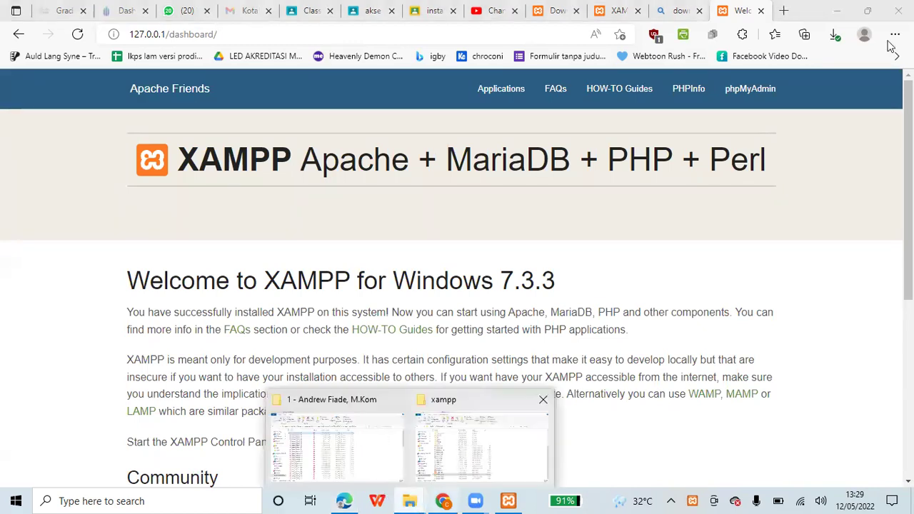
key("ctrl+j")
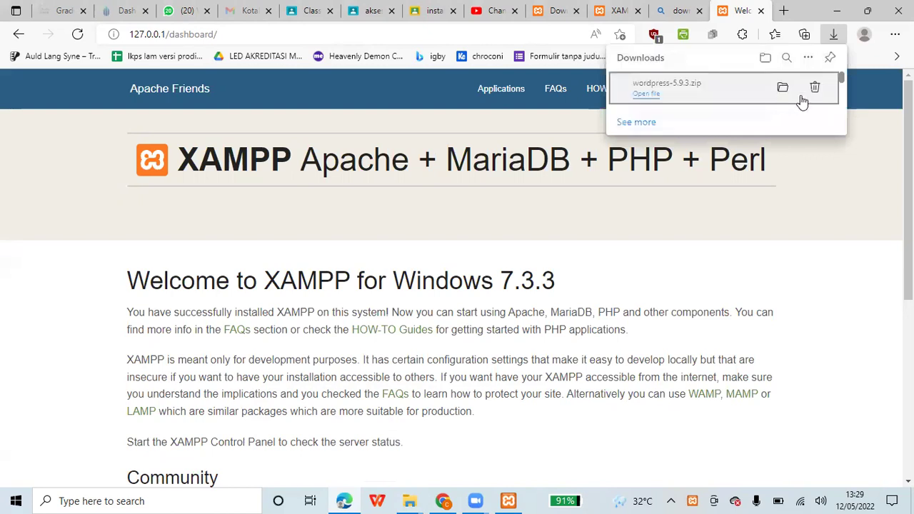
- Extract wordpress-5.9.3.zip here in sistem operasi and check the extracted wordpress folder
left_click(788, 88)
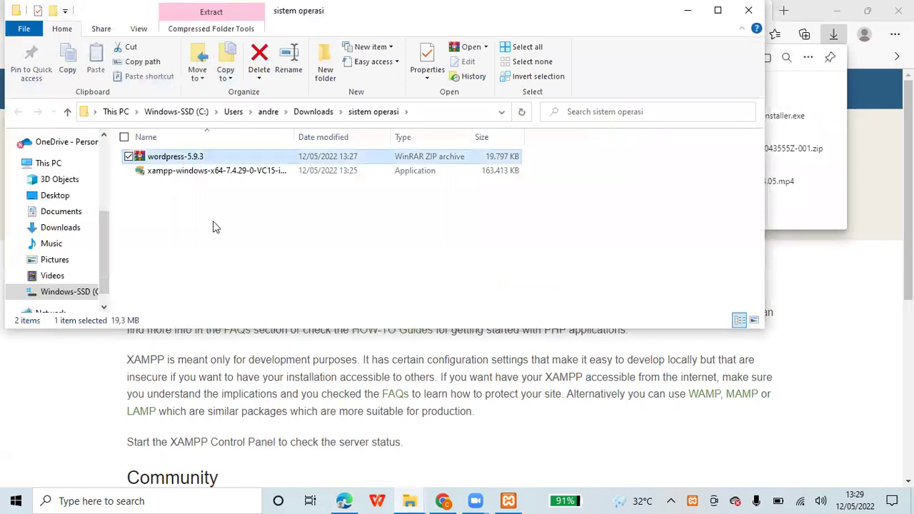
key("shift+F10")
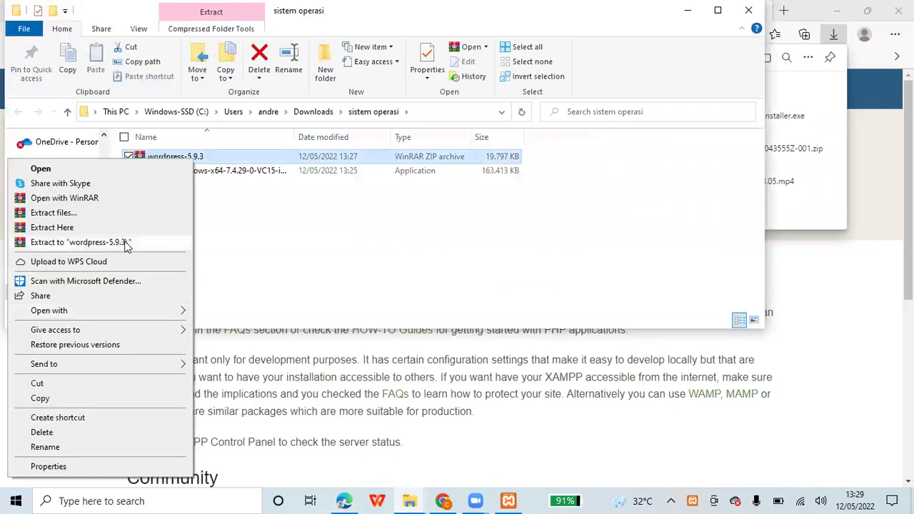
left_click(252, 236)
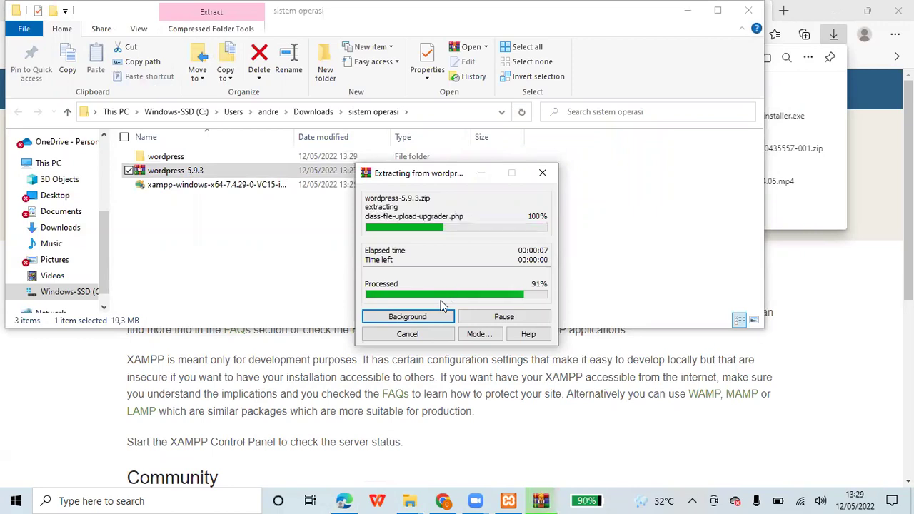
double_click(153, 158)
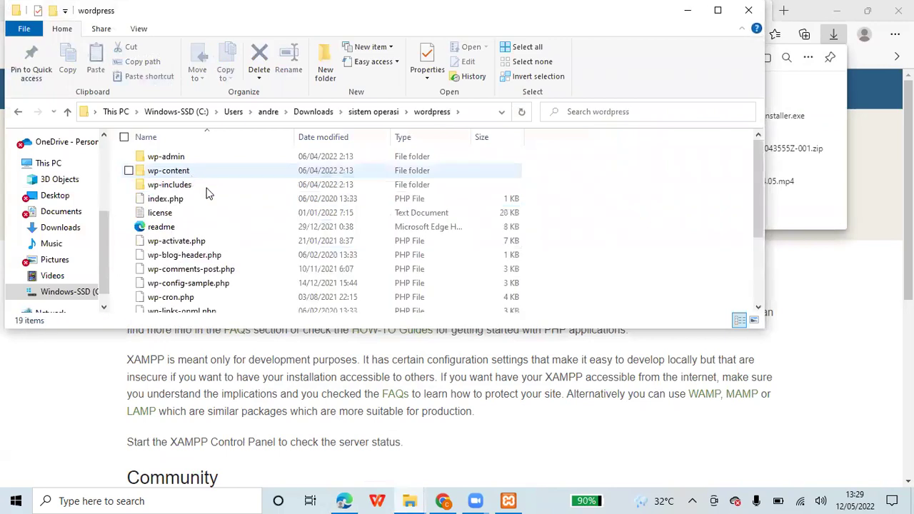
- Rename the wordpress folder to myweb, then switch to the xampp folder window
left_click(373, 112)
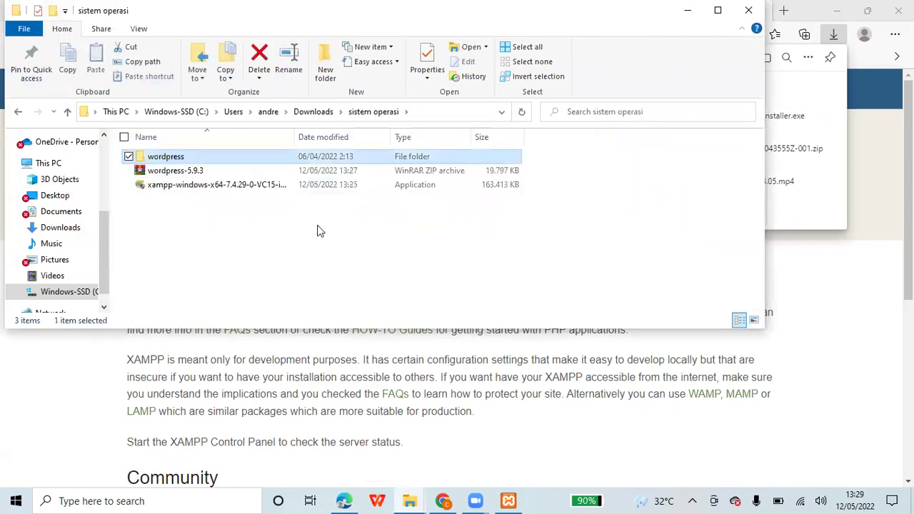
key("F2")
type("m")
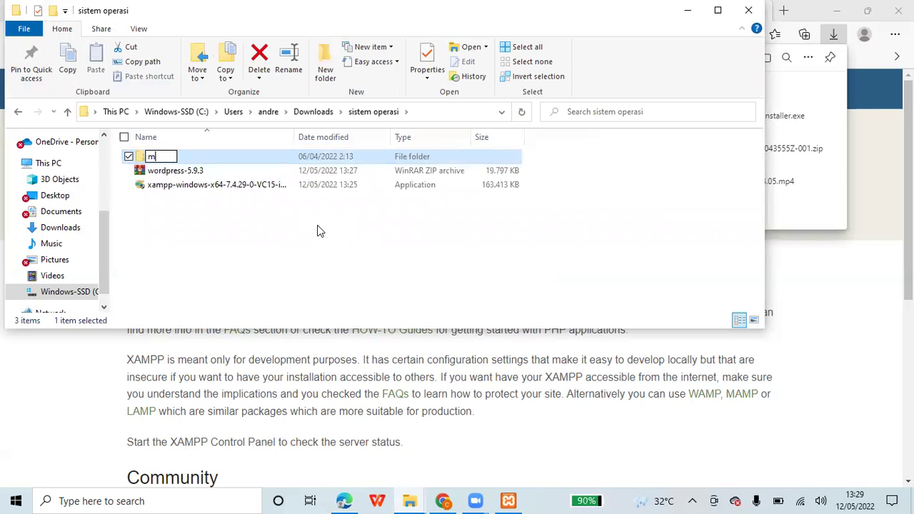
type("yweb")
key("Return")
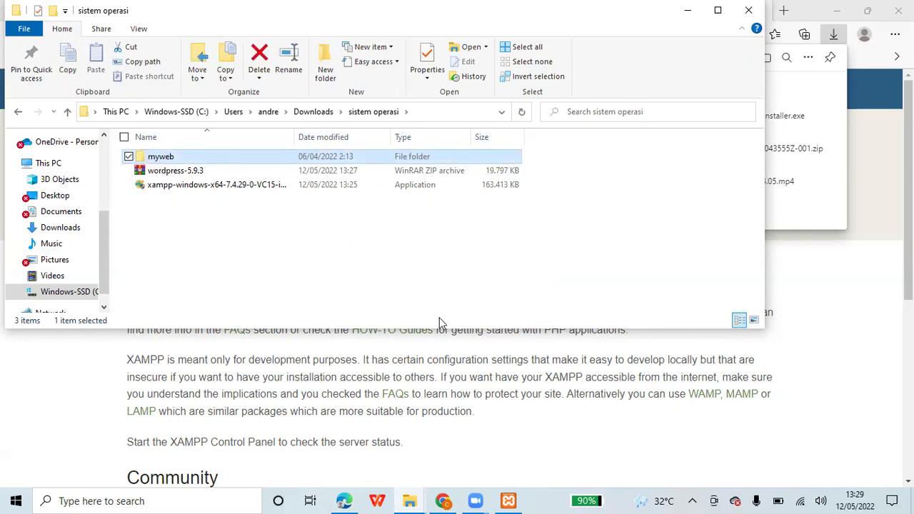
left_click(409, 500)
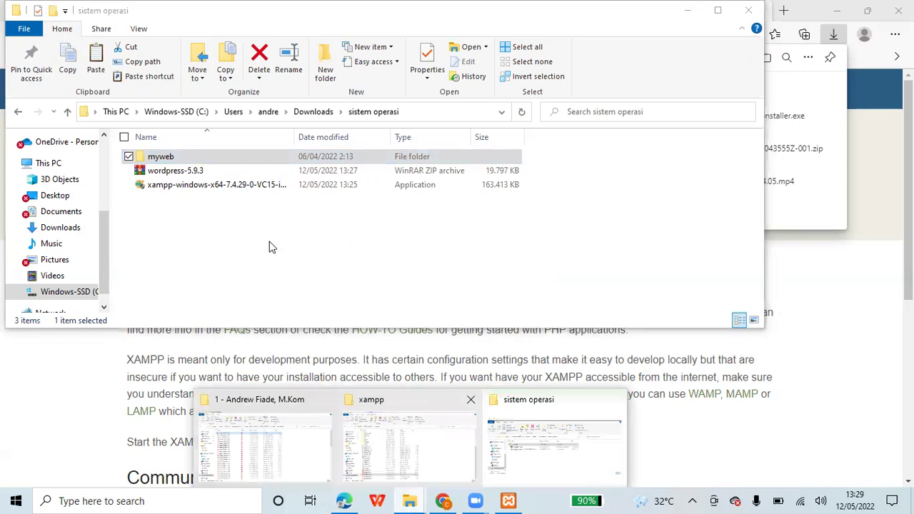
left_click(407, 443)
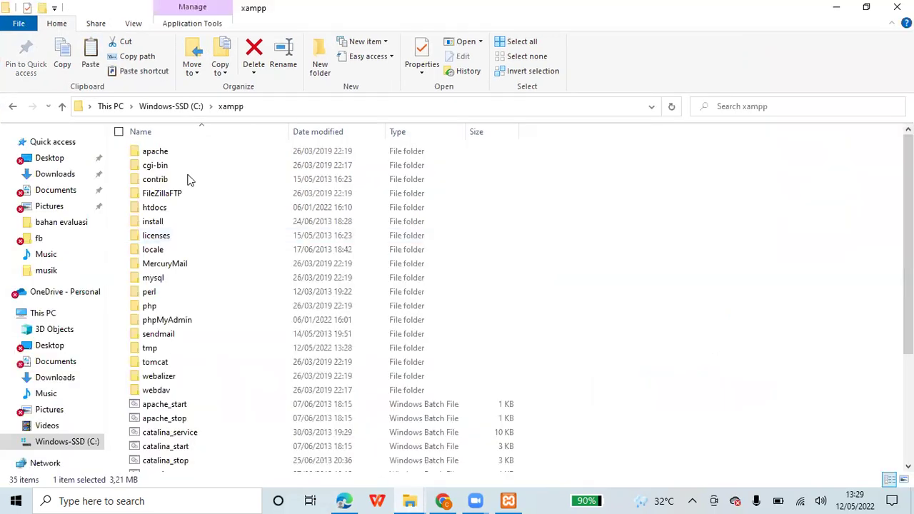
- Copy myweb into C:\xampp\htdocs, expanding the 3,078-item progress dialog and moving it aside
double_click(190, 203)
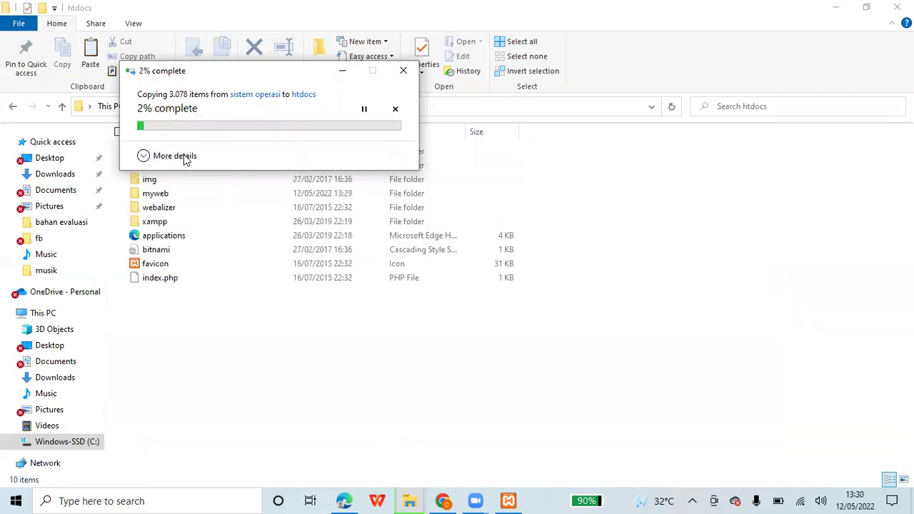
left_click(174, 155)
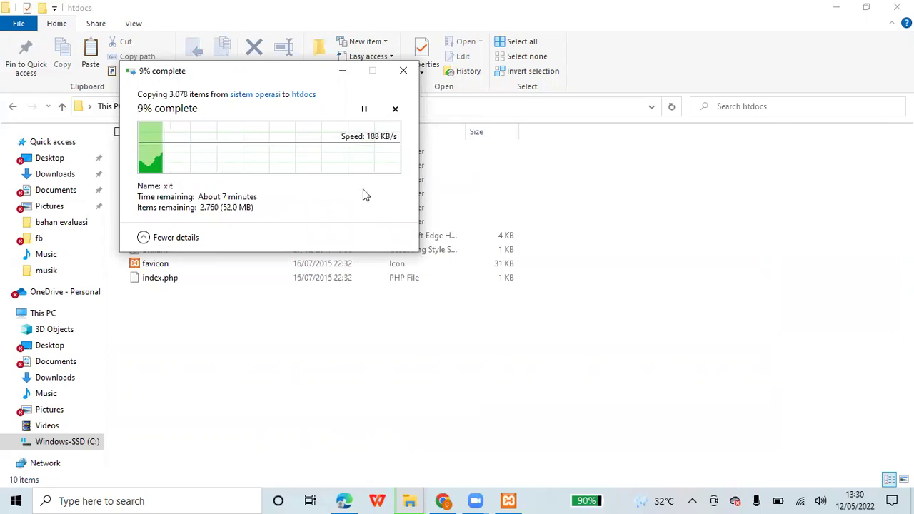
left_click_drag(363, 195, 736, 348)
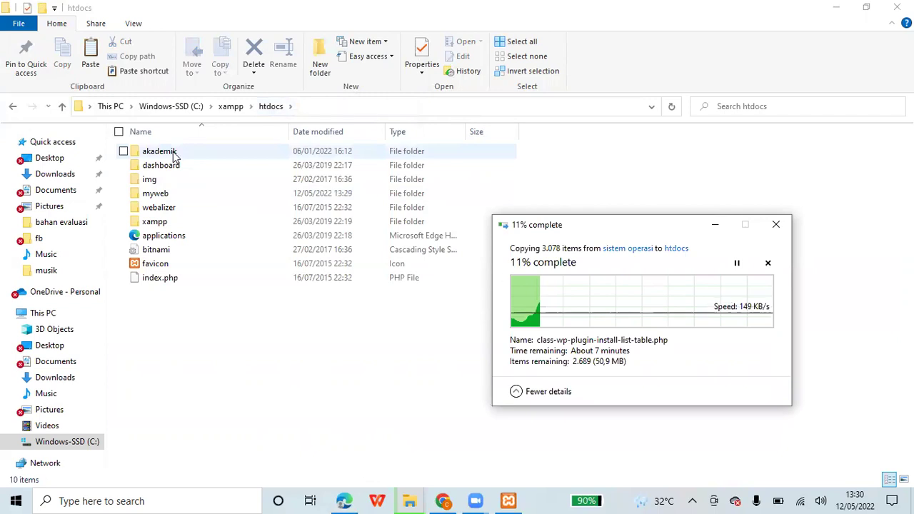
- Load 127.0.0.1/akademik, hit its database access-denied error, and go back to the dashboard
left_click(343, 500)
left_click(279, 36)
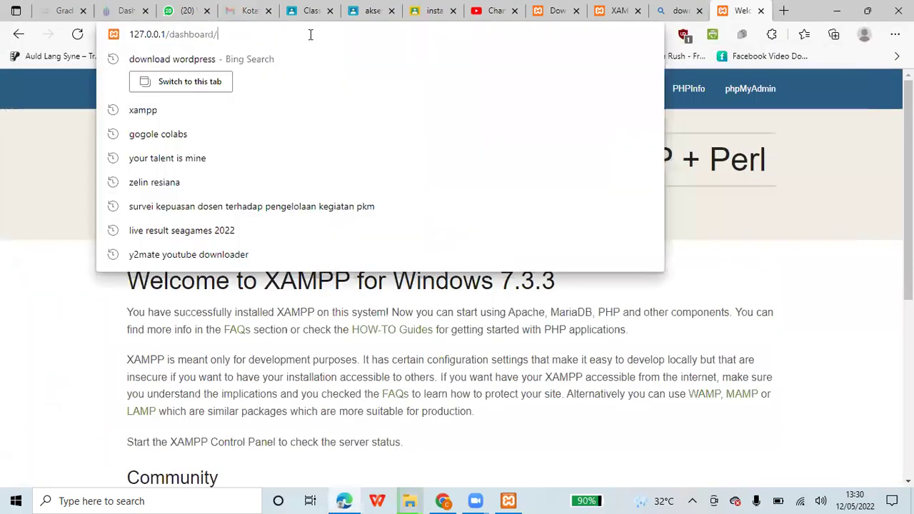
key("BackSpace")
key("BackSpace")
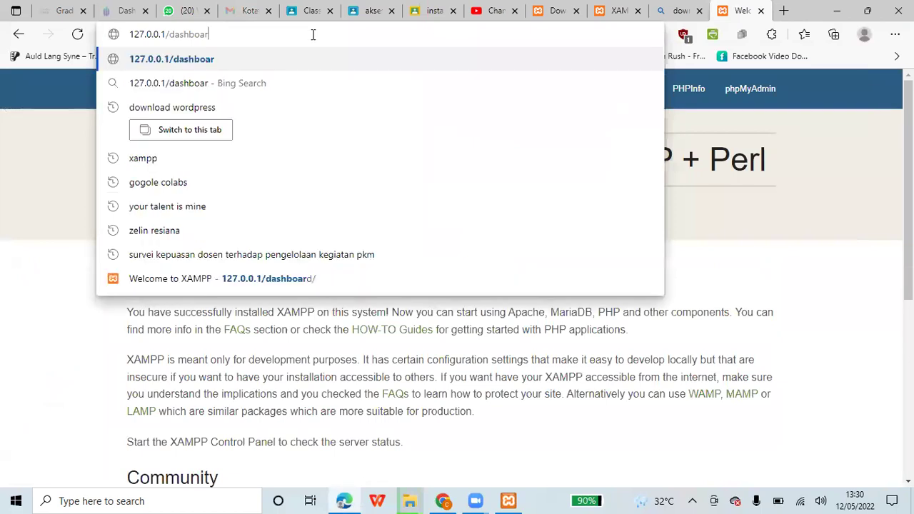
key("BackSpace")
key("BackSpace")
key("BackSpace")
key("BackSpace")
key("BackSpace")
key("BackSpace")
key("BackSpace")
key("BackSpace")
type("akademik")
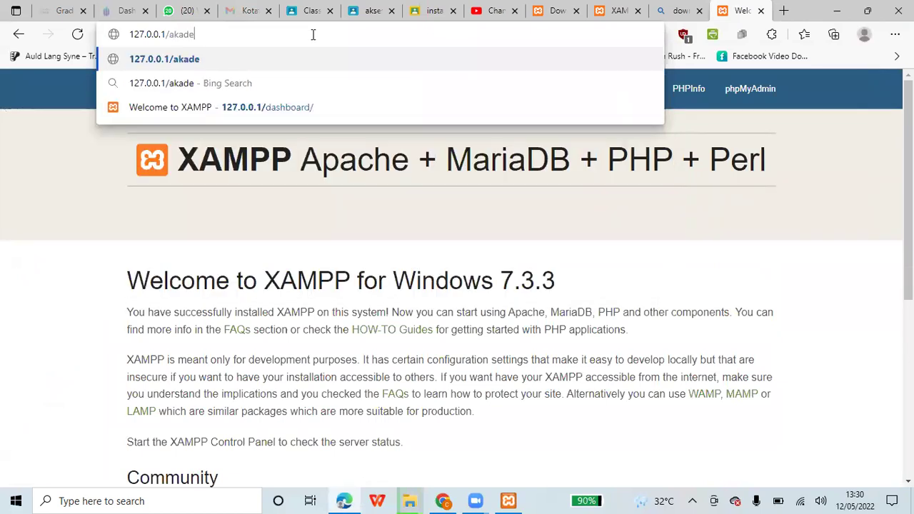
key("Return")
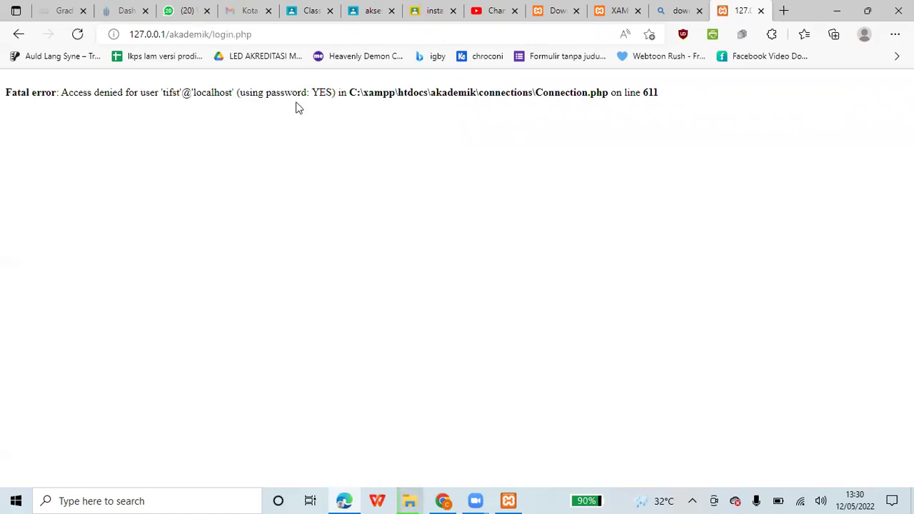
left_click(18, 37)
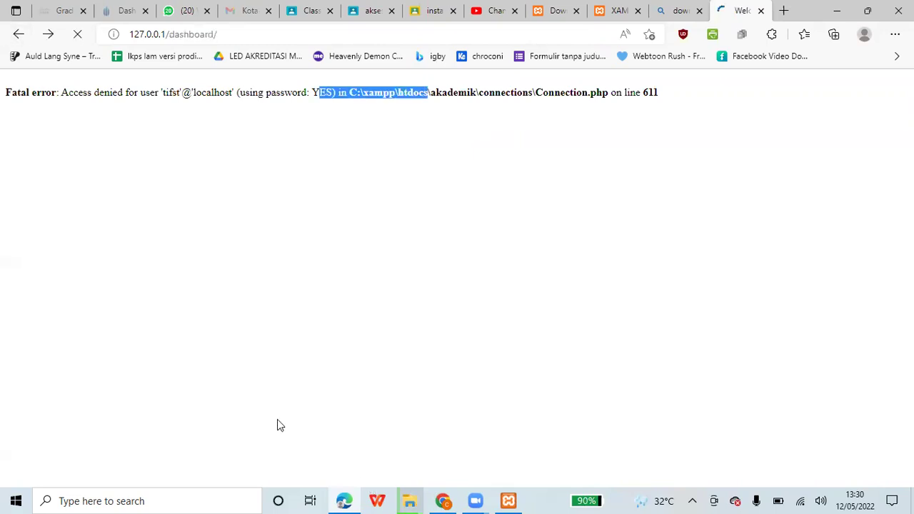
- Create an empty folder named 'a' in htdocs, then switch back to Edge
right_click(268, 332)
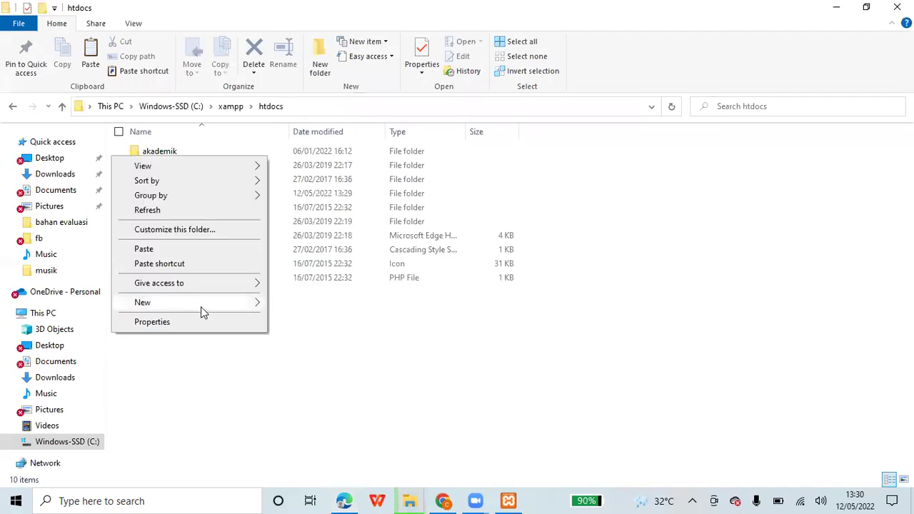
mouse_move(200, 306)
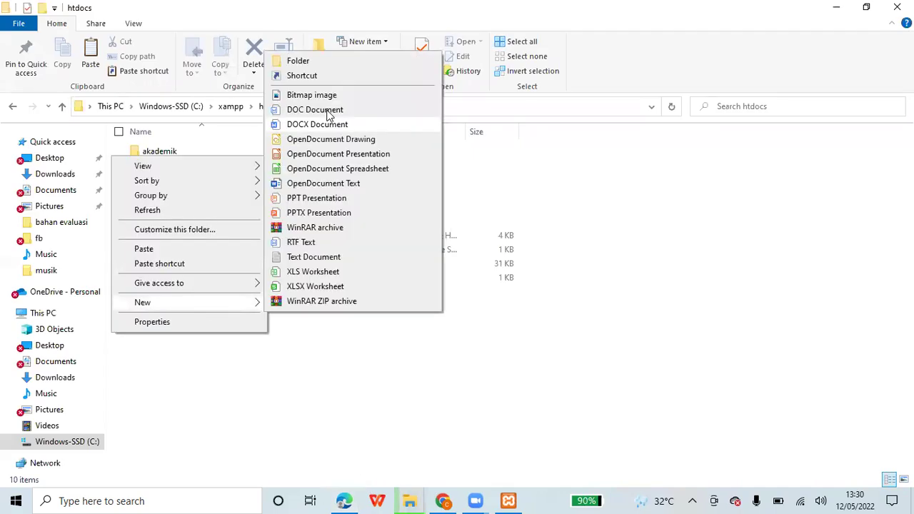
left_click(318, 66)
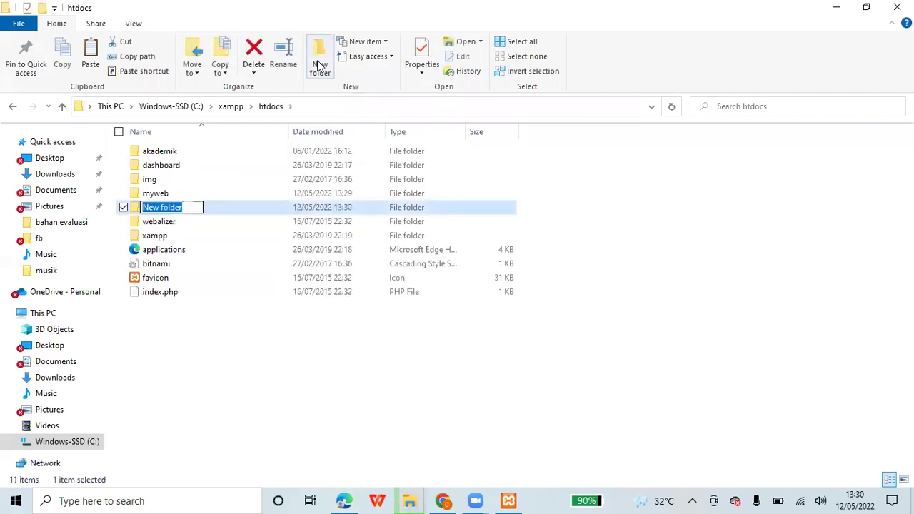
type("a")
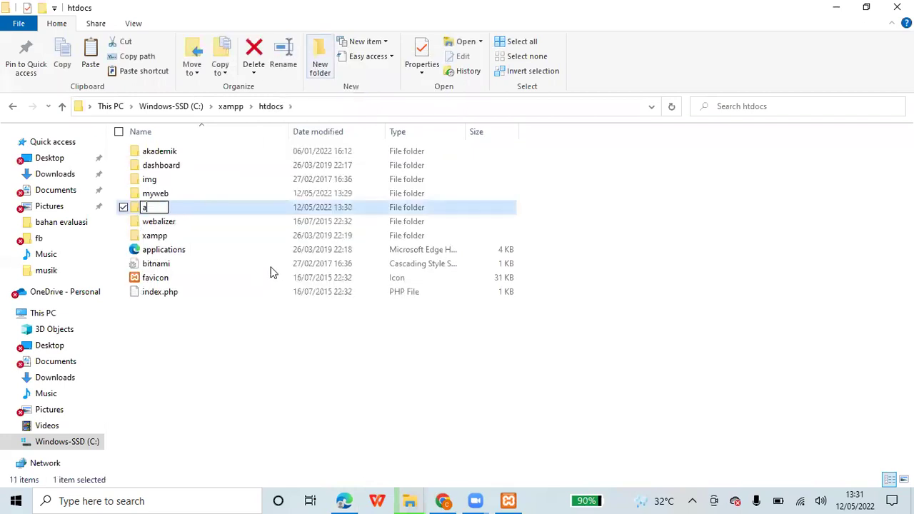
left_click(272, 272)
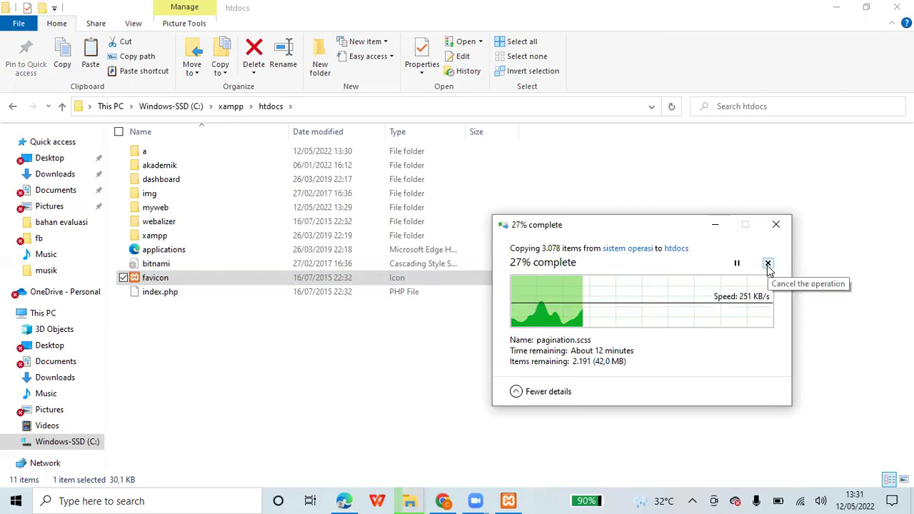
left_click(346, 499)
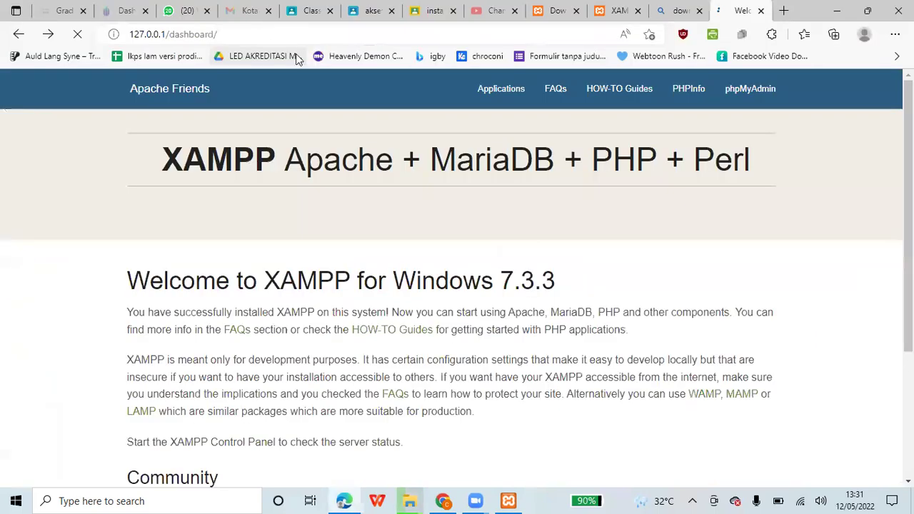
- Load 127.0.0.1/a in Edge to see its empty listing, then return to File Explorer
key("ctrl+l")
key("End")
key("BackSpace")
key("BackSpace")
key("BackSpace")
key("BackSpace")
key("BackSpace")
key("BackSpace")
key("BackSpace")
key("BackSpace")
key("BackSpace")
key("BackSpace")
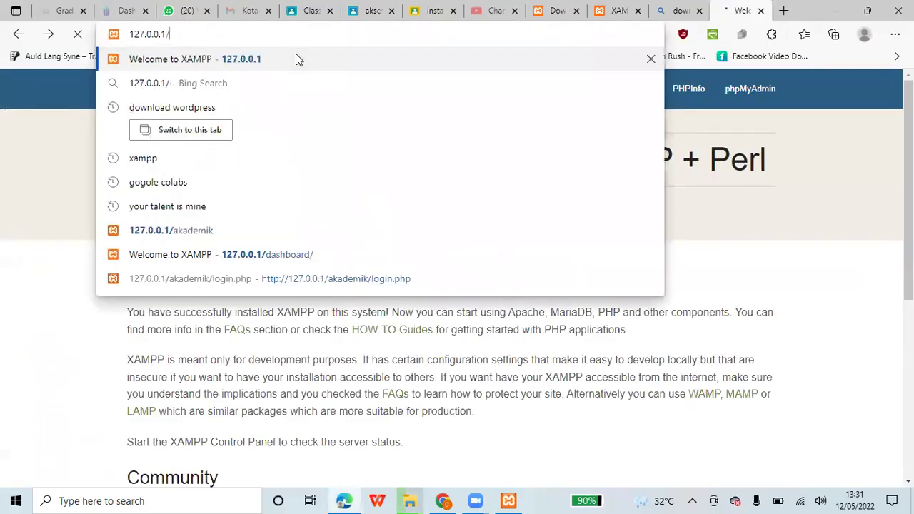
type("a")
key("Return")
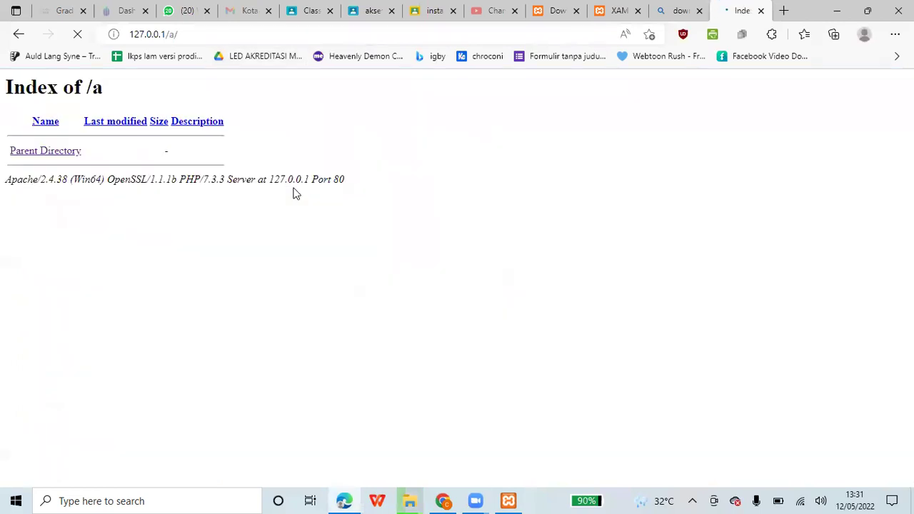
left_click(410, 499)
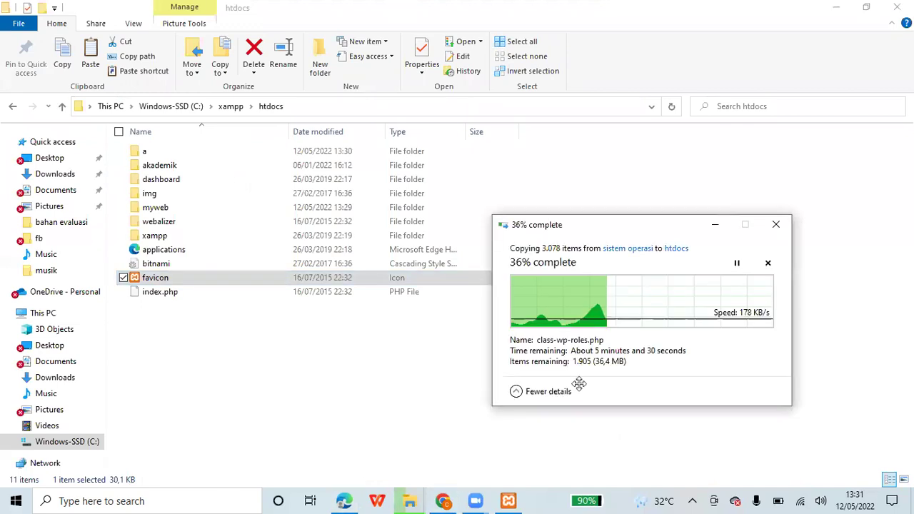
- Move the copy progress window aside, dismiss the favicon app picker, and bring Edge forward
left_click_drag(596, 227, 494, 170)
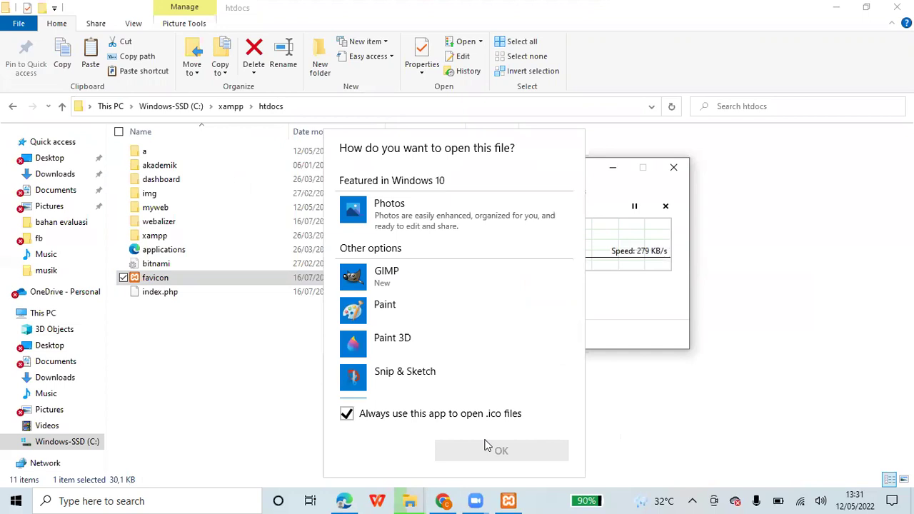
left_click(342, 352)
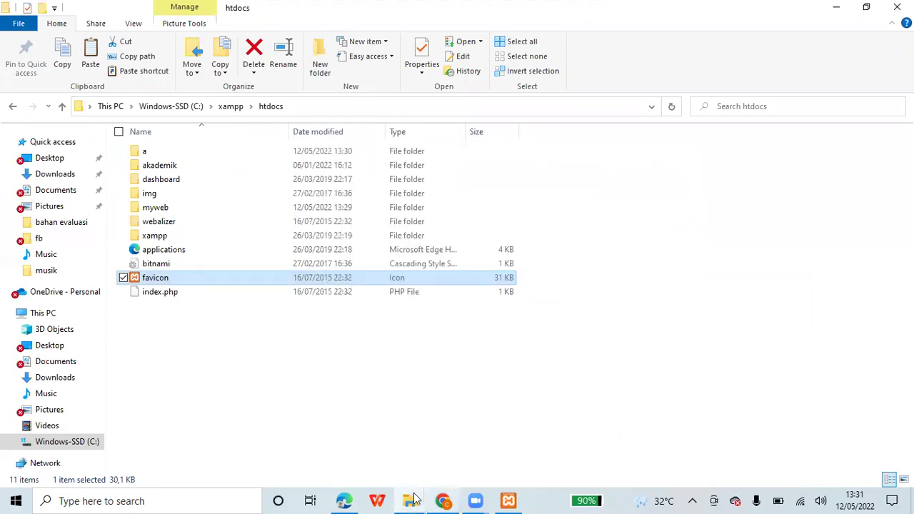
left_click(412, 501)
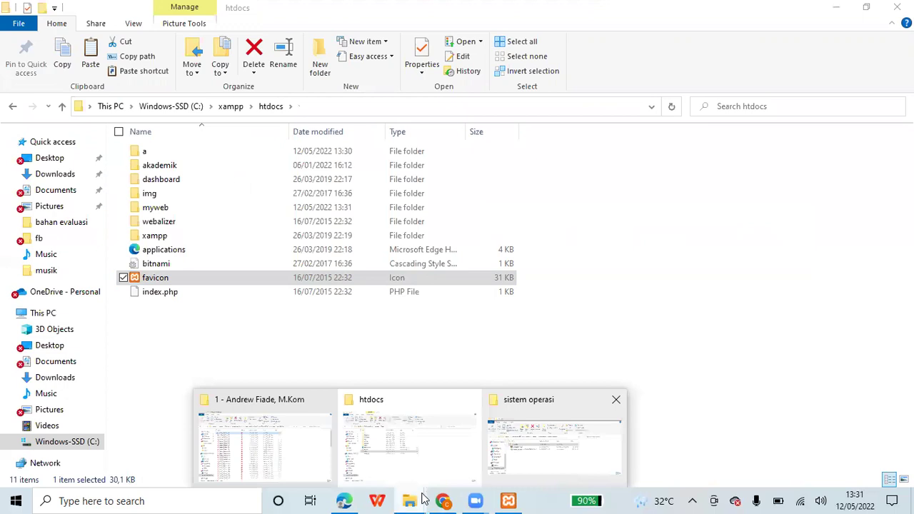
left_click(344, 501)
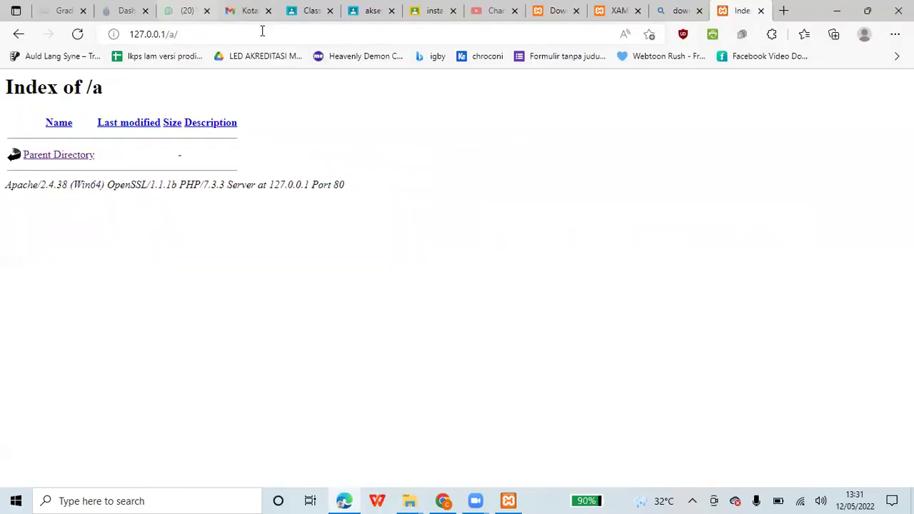
- Change the address to 127.0.0.1/myweb and load it
left_click(296, 39)
key("BackSpace")
key("BackSpace")
key("BackSpace")
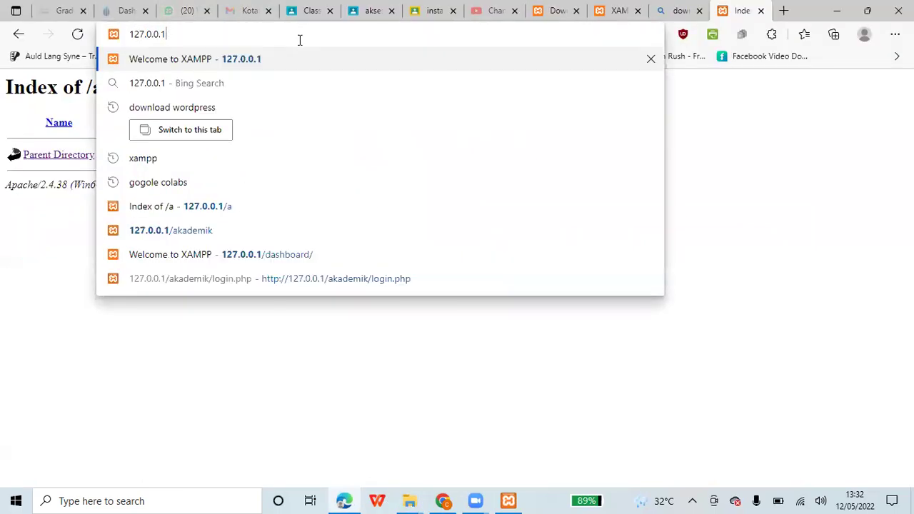
type("/myweb")
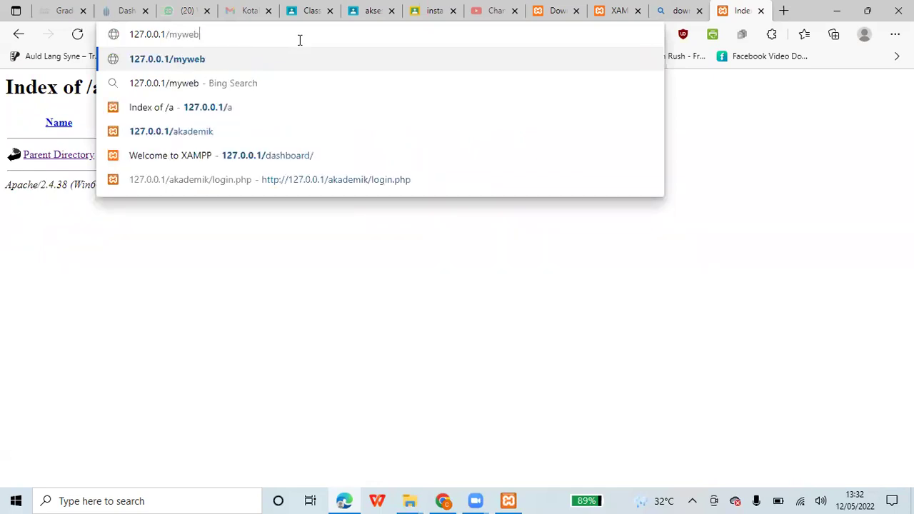
key("Return")
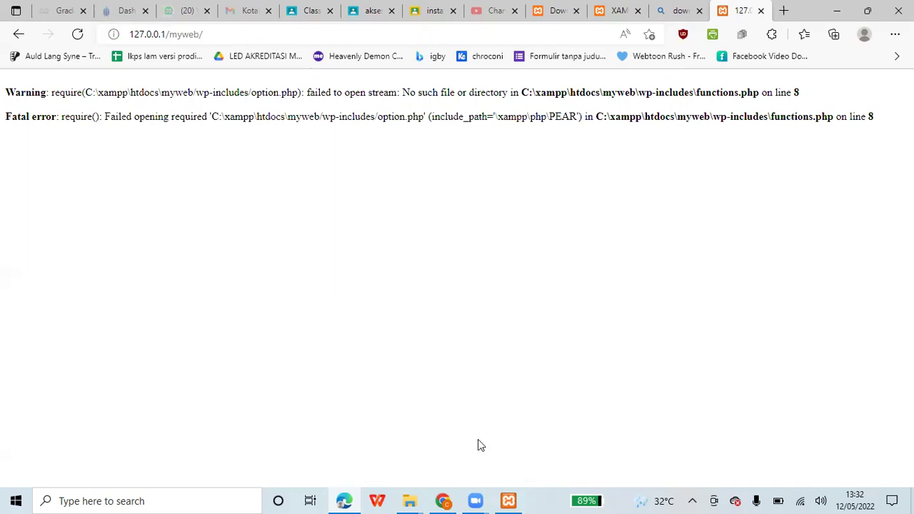
- Delete the myweb folder from htdocs
left_click(410, 500)
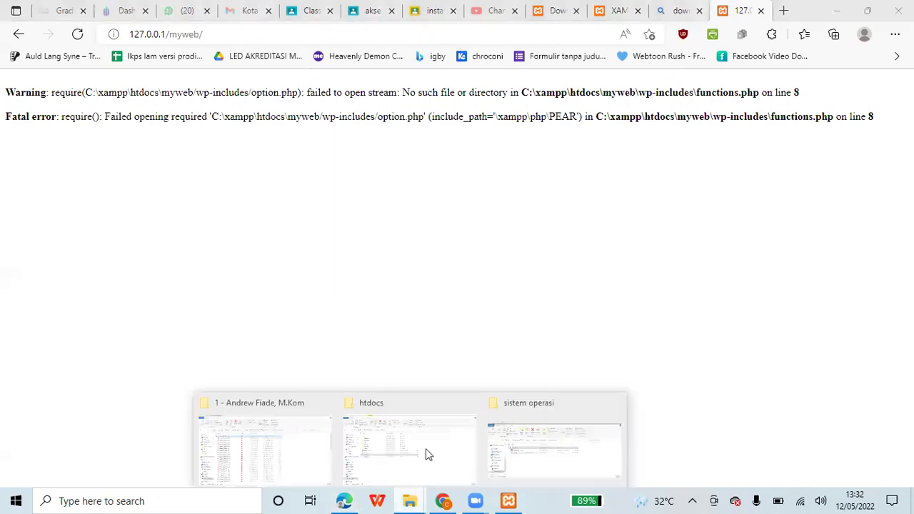
key("alt+Tab")
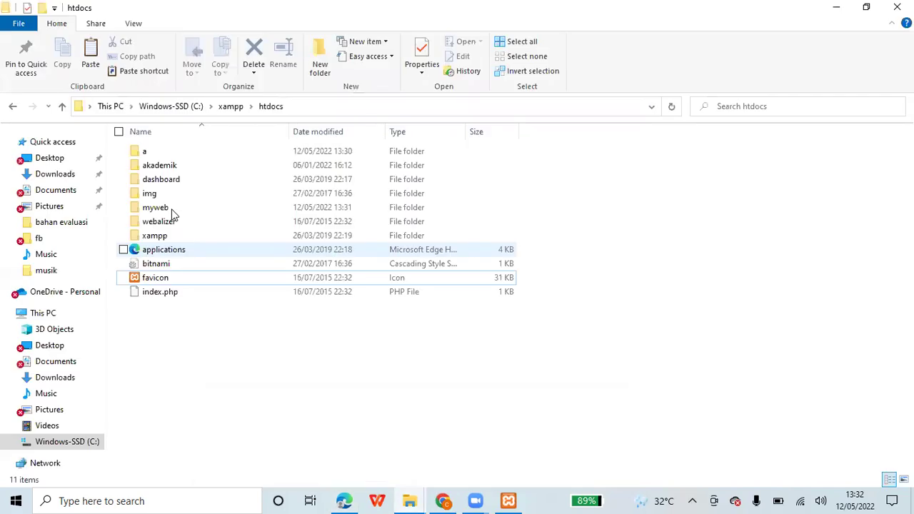
left_click(172, 212)
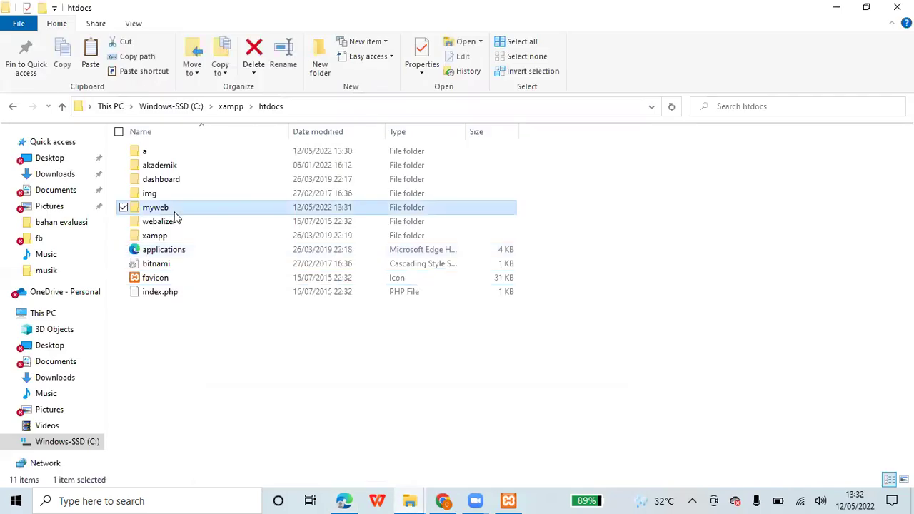
key("Delete")
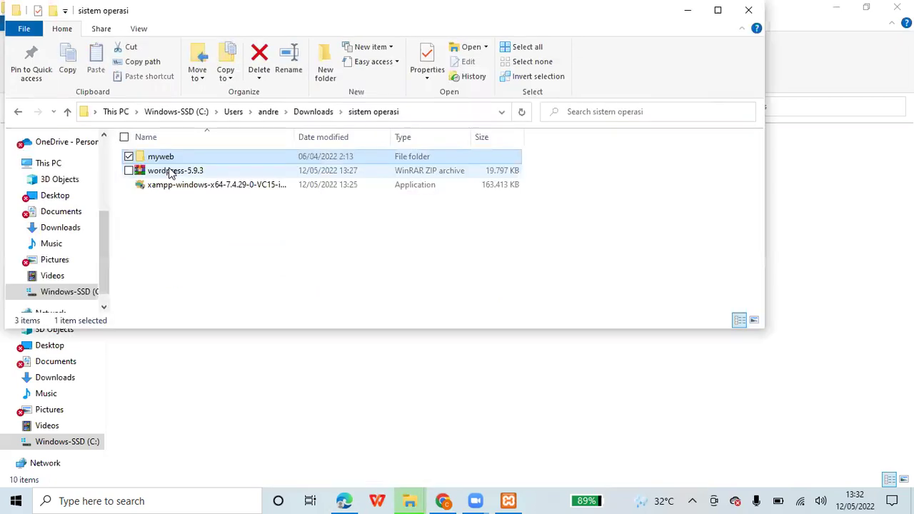
- Copy wordpress-5.9.3.zip from Downloads into htdocs and extract it to a wordpress-5.9.3 folder
key("Down")
key("shift+F10")
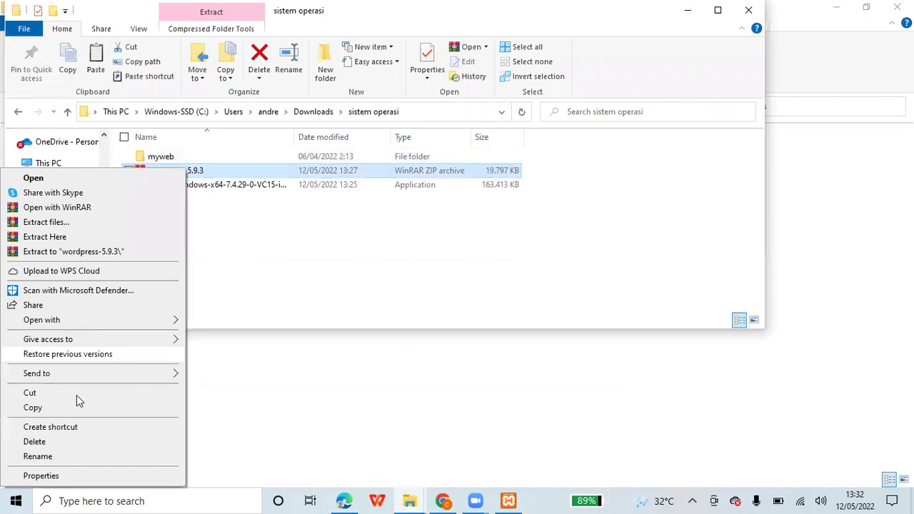
key("alt+Tab")
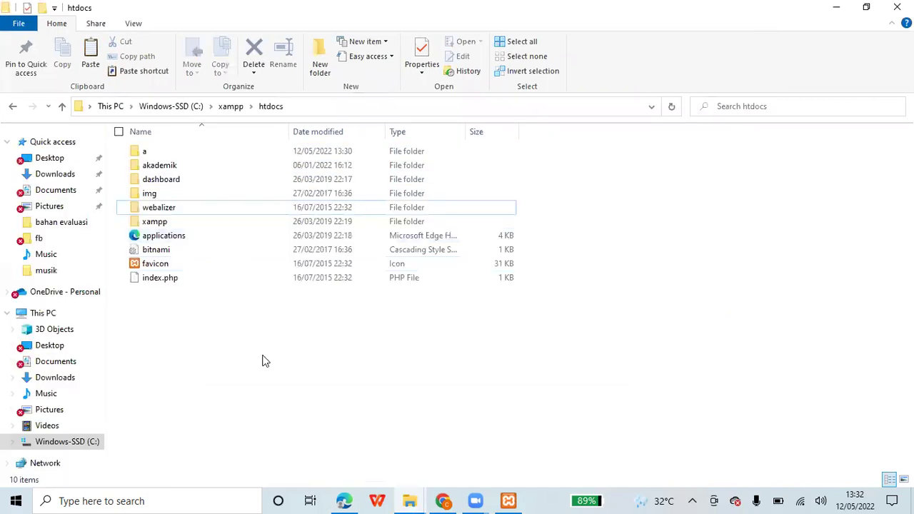
key("shift+F10")
key("p")
key("shift+F10")
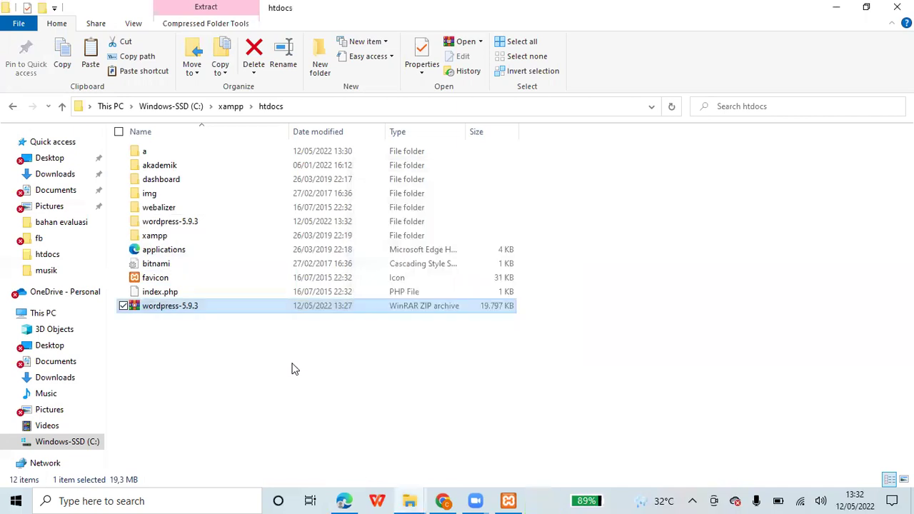
- Rename the extracted wordpress-5.9.3 folder to situsku
left_click(178, 223)
key("shift+F10")
left_click(80, 455)
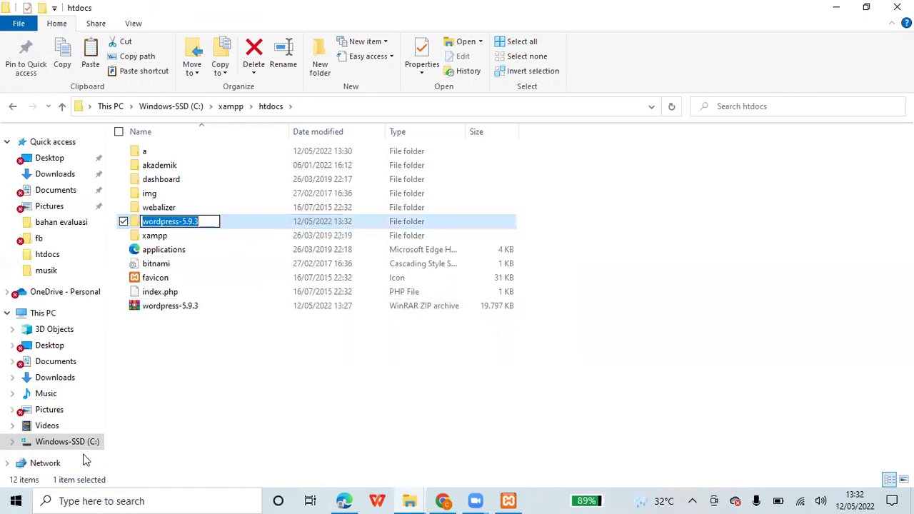
type("situsku")
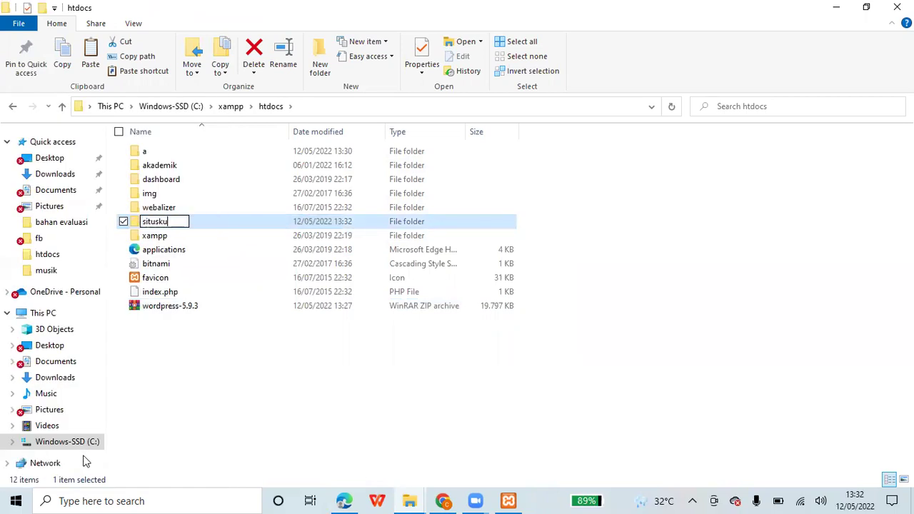
left_click(285, 379)
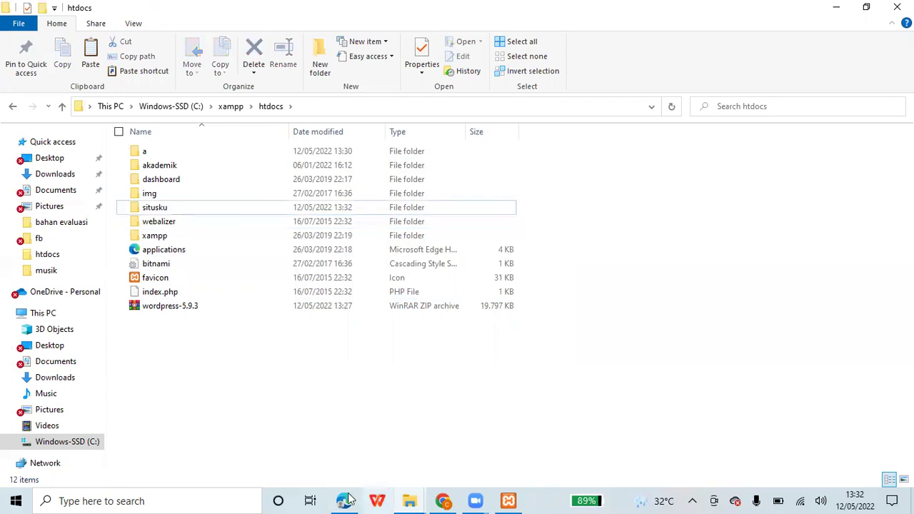
- Load 127.0.0.1/situsku and open its wordpress folder to launch the installer
left_click(286, 38)
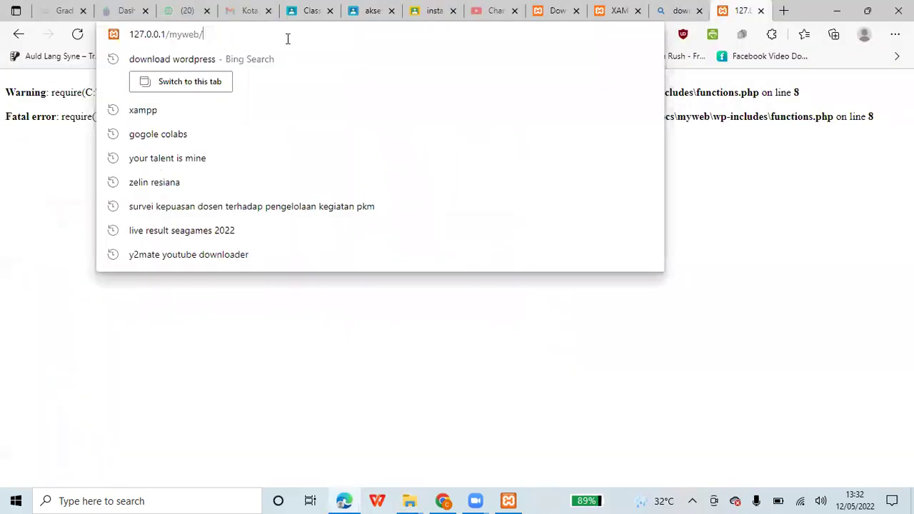
key("BackSpace")
key("BackSpace")
key("BackSpace")
key("BackSpace")
key("BackSpace")
key("BackSpace")
key("BackSpace")
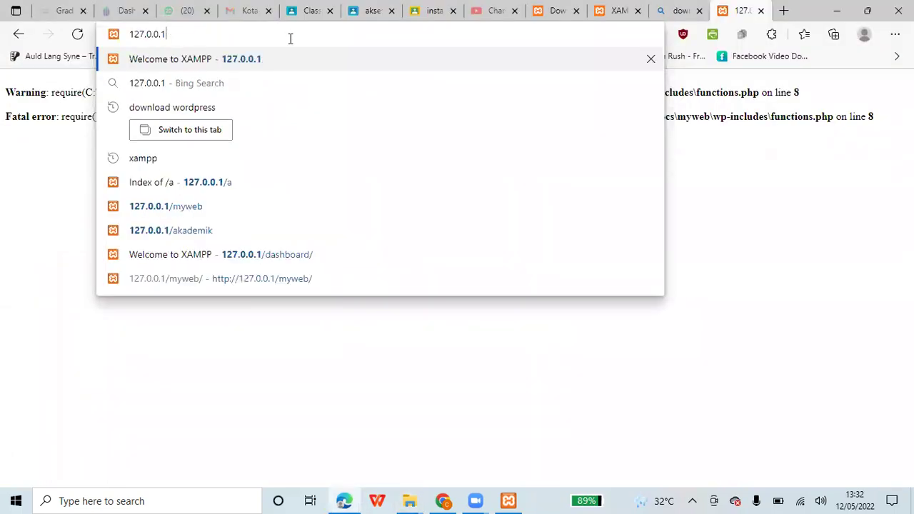
type("/situsku")
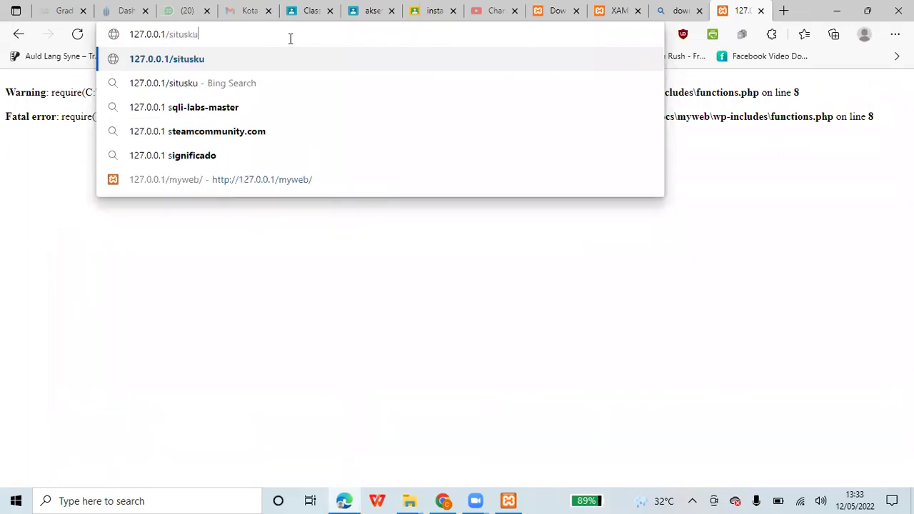
key("Return")
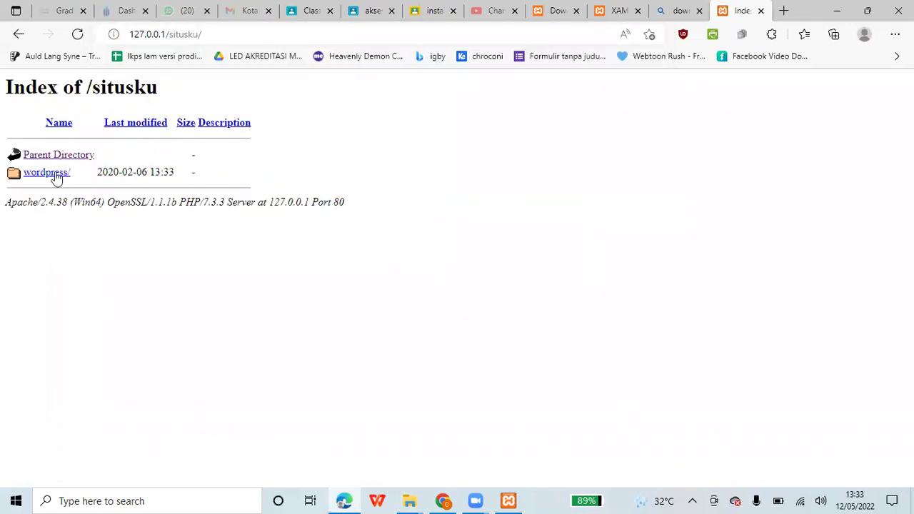
left_click(58, 177)
left_click(475, 499)
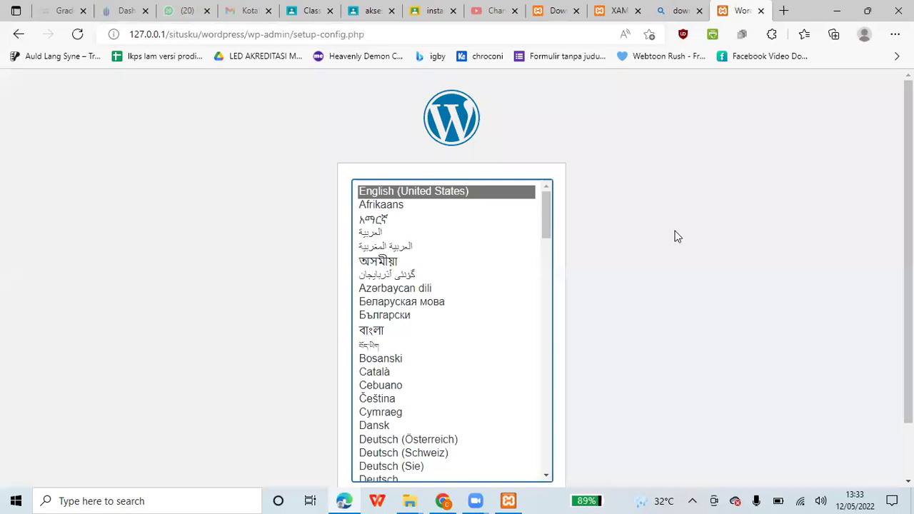
- Keep English (United States) as the installer language and continue past the welcome page
scroll(677, 236, "down", 1)
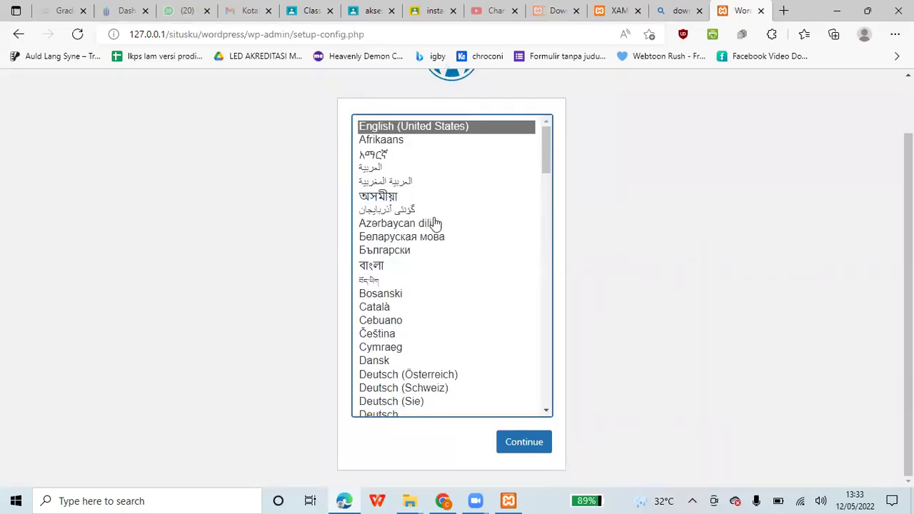
scroll(432, 220, "down", 1)
scroll(435, 221, "up", 1)
scroll(461, 225, "down", 2)
scroll(506, 306, "up", 2)
left_click(515, 442)
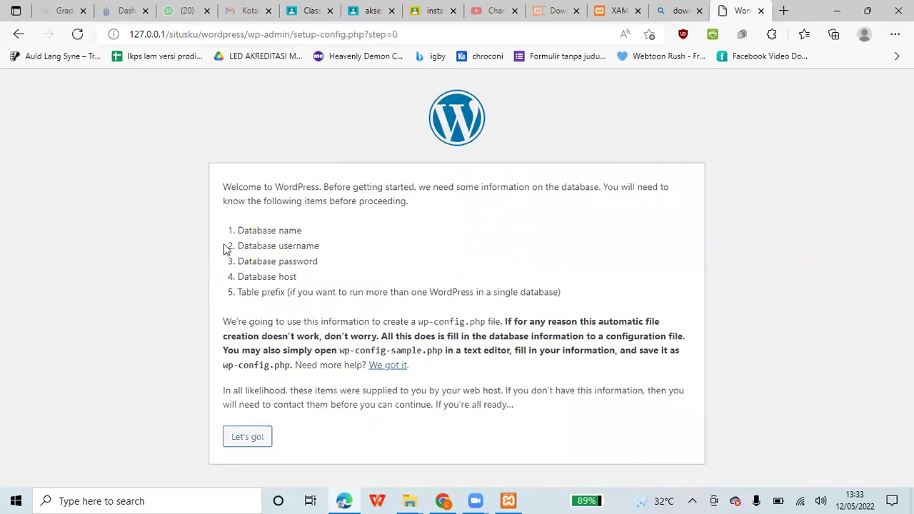
left_click(246, 436)
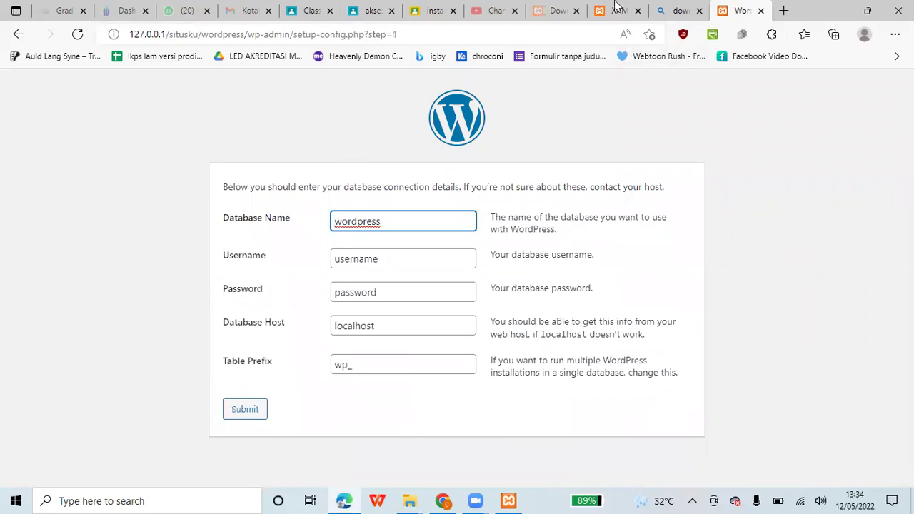
- Open 127.0.0.1/phpmyadmin in another tab
key("ctrl+shift+Tab")
key("ctrl+shift+Tab")
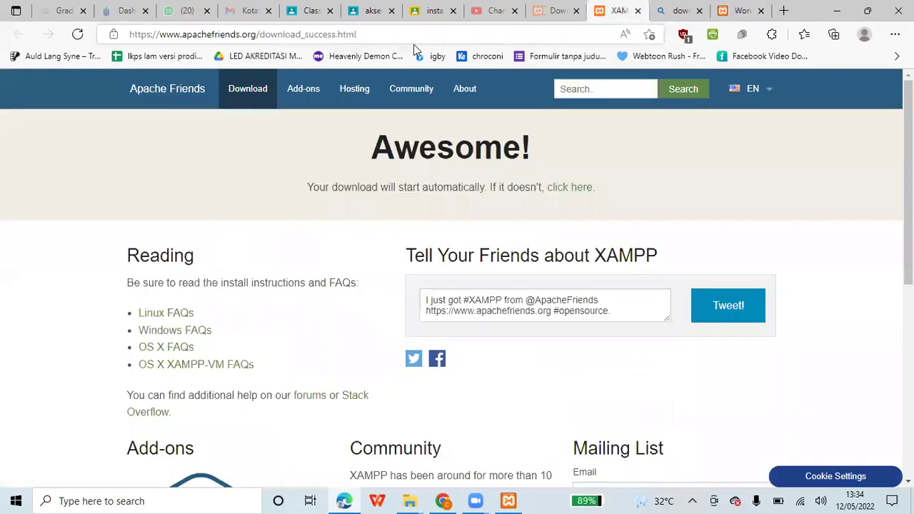
left_click(413, 44)
type("127.0.0.1")
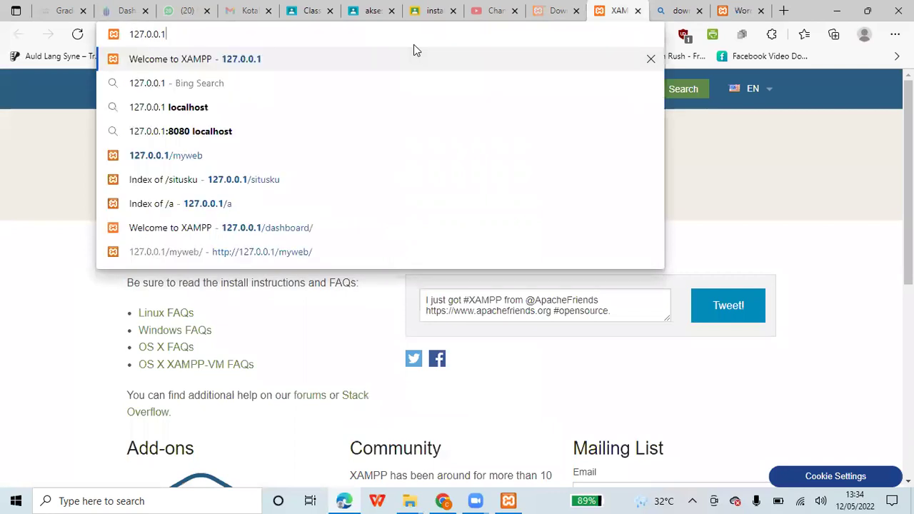
type("/phpmuy")
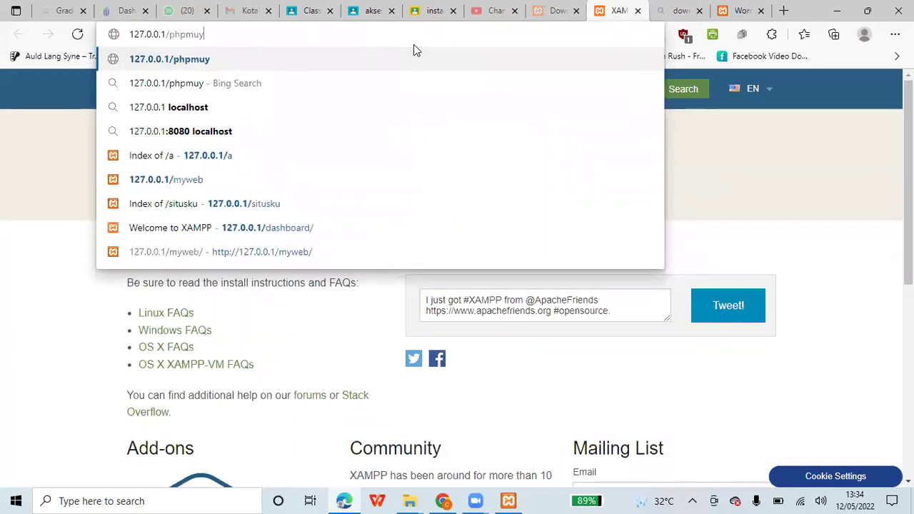
key("BackSpace")
key("BackSpace")
type("yadmin")
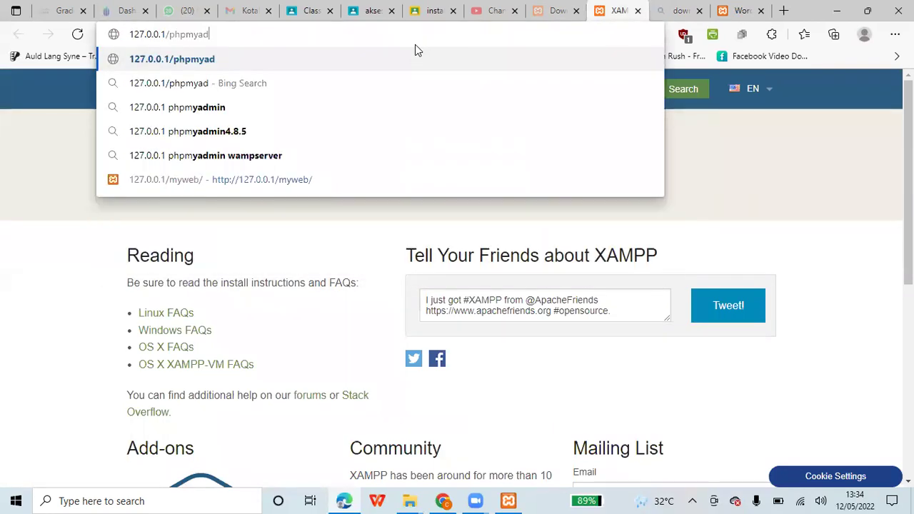
key("Return")
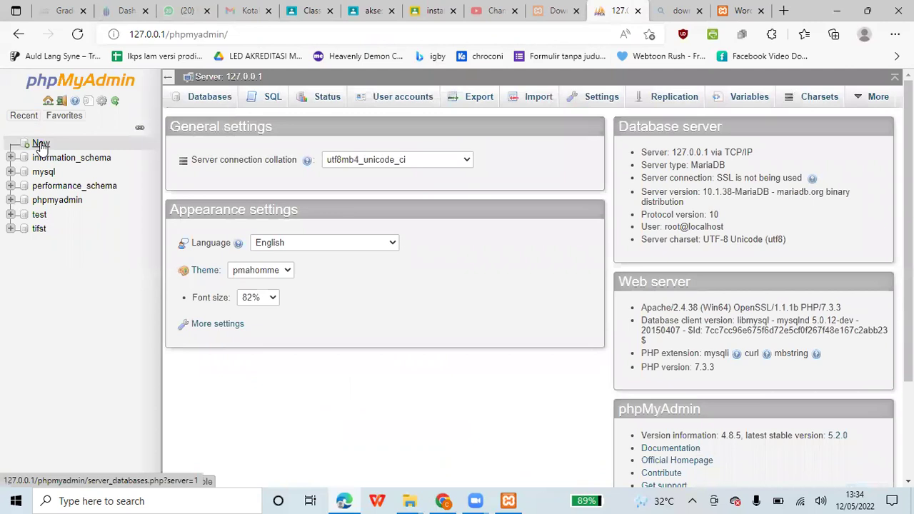
- Create a new database named situs, then return to the WordPress setup page
left_click(40, 144)
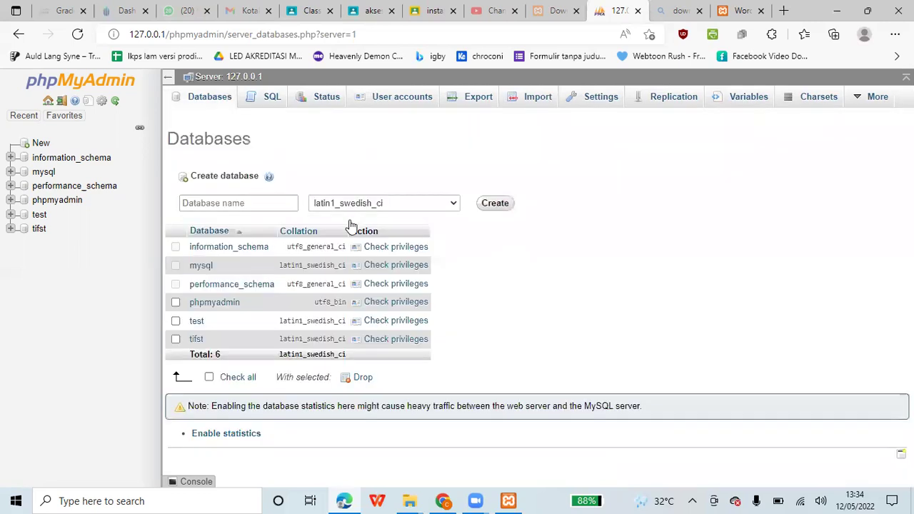
left_click(255, 207)
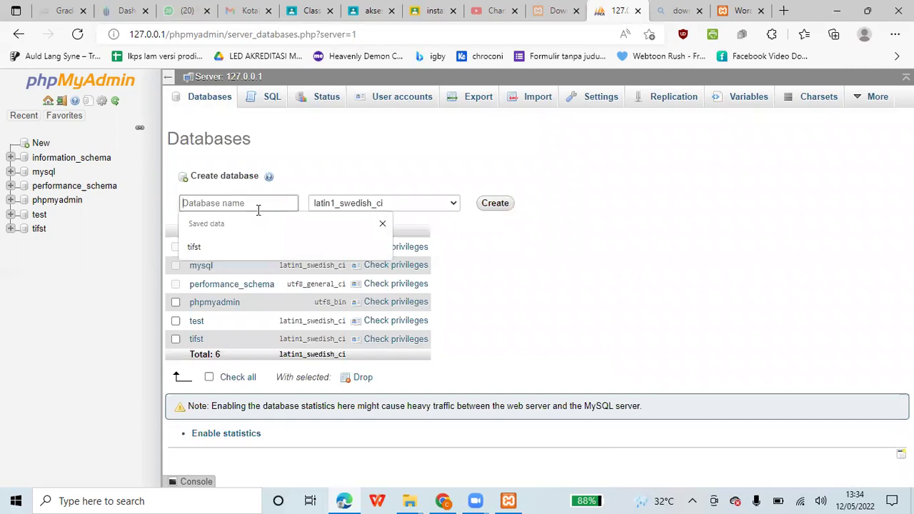
type("situs")
left_click(502, 206)
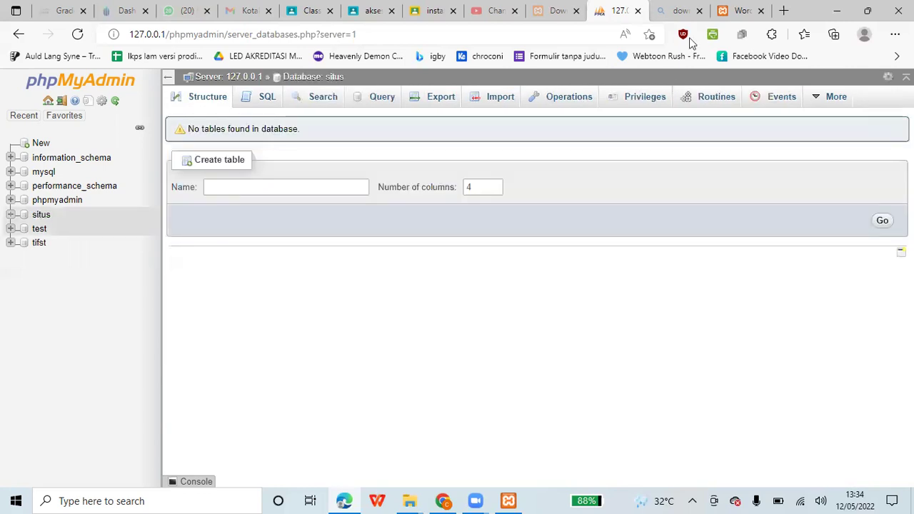
left_click(750, 7)
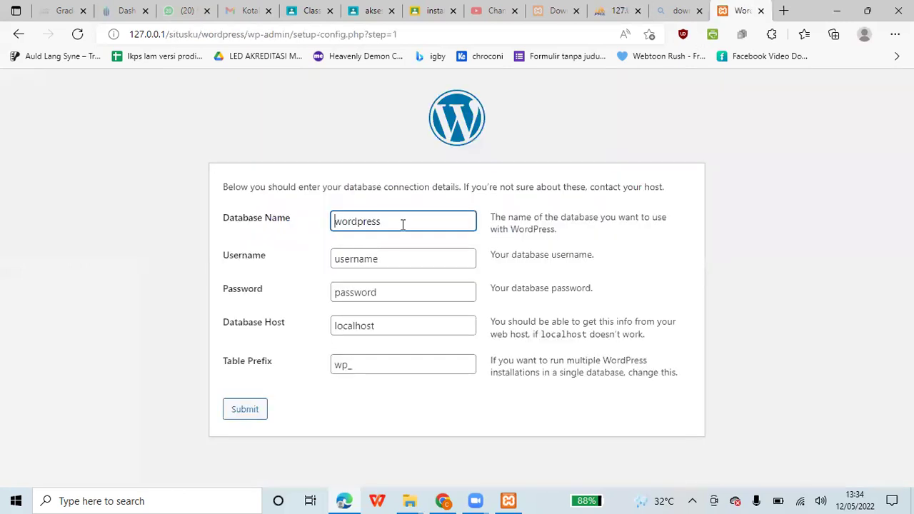
- Enter database name situs, username root, and leave the password empty
key("ctrl+a")
type("situs")
key("Tab")
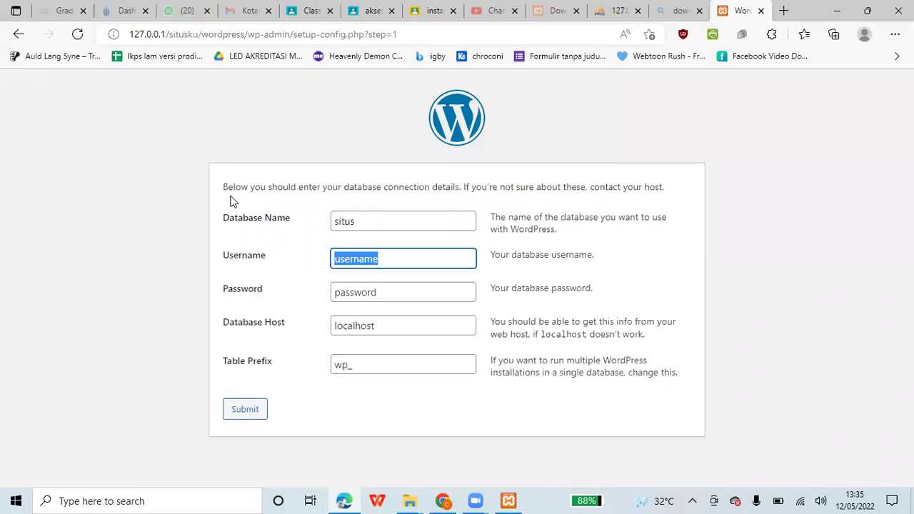
type("root")
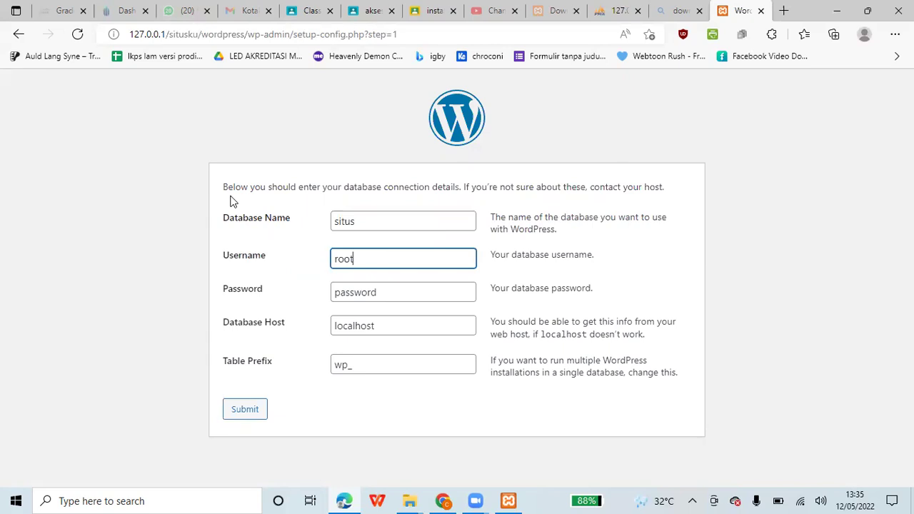
key("Tab")
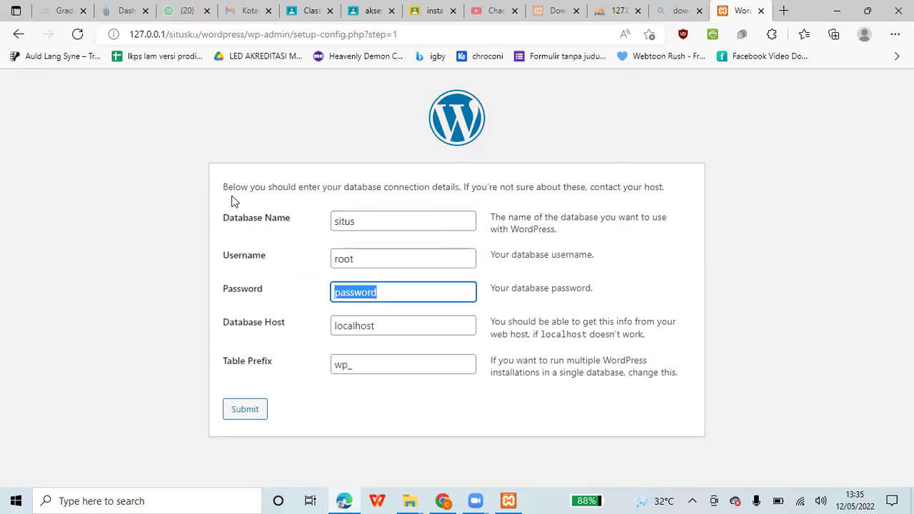
key("BackSpace")
key("Tab")
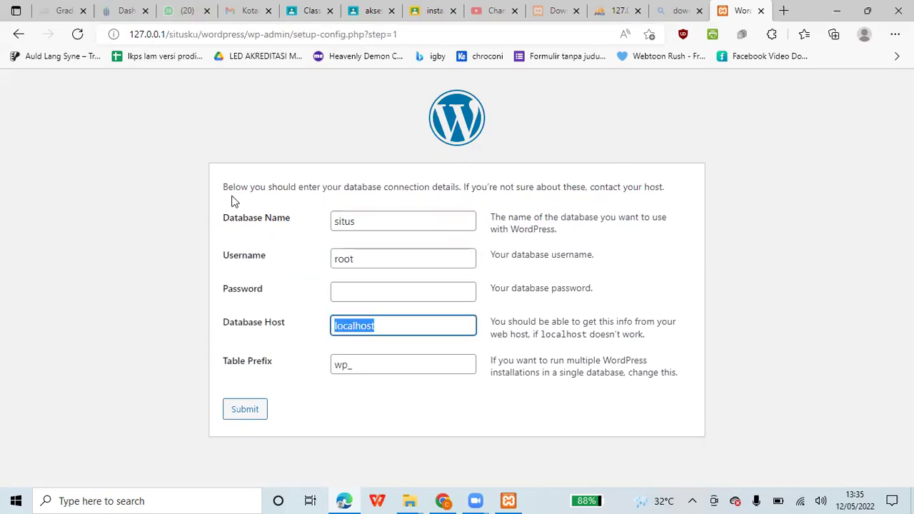
- Keep localhost as host and wp_ as table prefix, then submit the connection details
left_click(396, 320)
key("Tab")
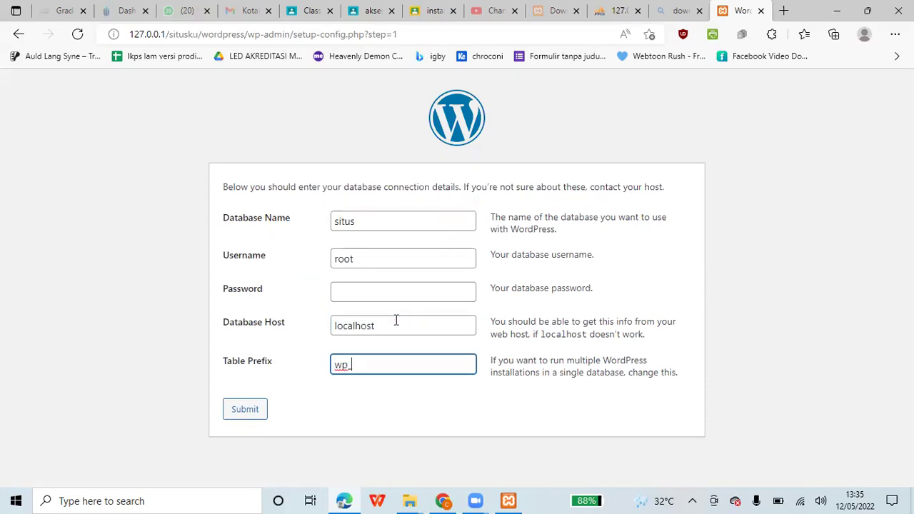
key("Home")
key("Right")
key("Right")
key("Left")
key("BackSpace")
key("Delete")
type("129381290samdsa")
key("BackSpace")
key("BackSpace")
key("BackSpace")
key("BackSpace")
key("BackSpace")
key("BackSpace")
key("BackSpace")
key("BackSpace")
key("BackSpace")
key("BackSpace")
key("BackSpace")
key("BackSpace")
key("BackSpace")
key("BackSpace")
key("BackSpace")
type("wp")
left_click(254, 422)
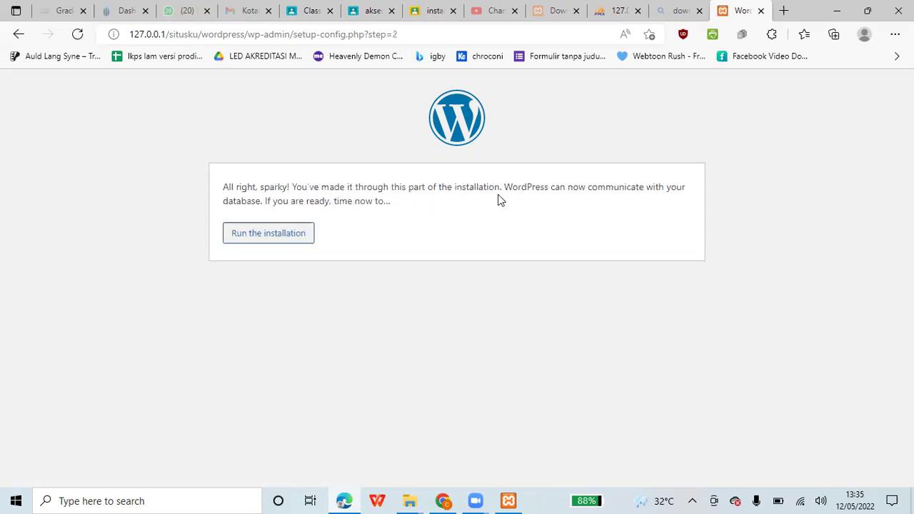
- Start the installation and enter site title 'catatan ku', an admin username and a weak password
left_click(278, 243)
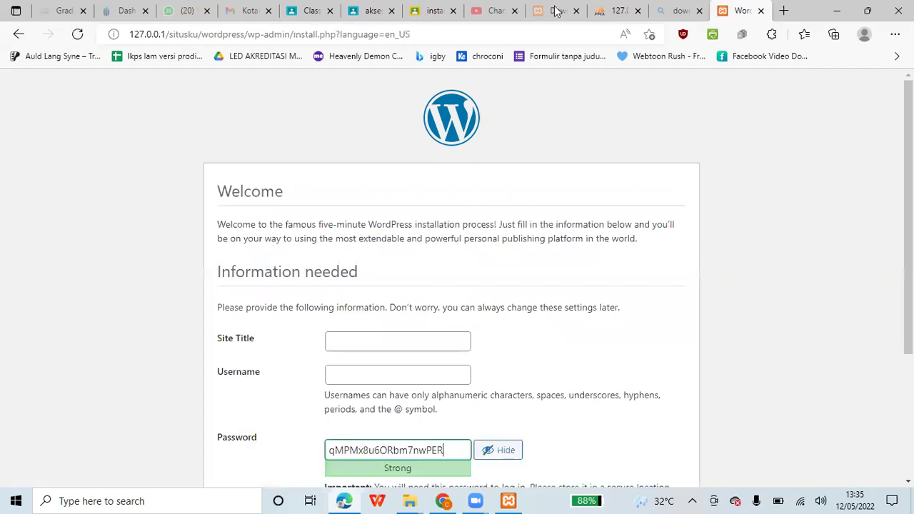
scroll(383, 152, "down", 3)
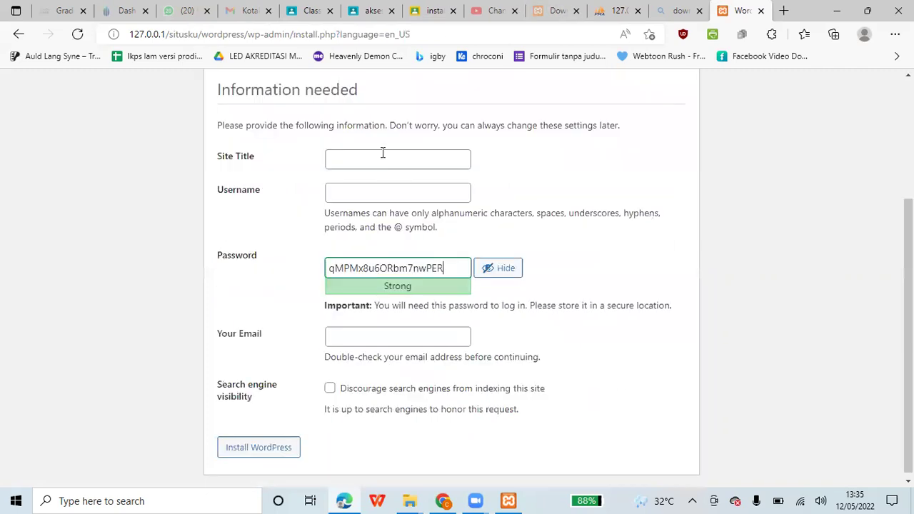
left_click(384, 154)
type("catatan ku")
key("Tab")
type("and")
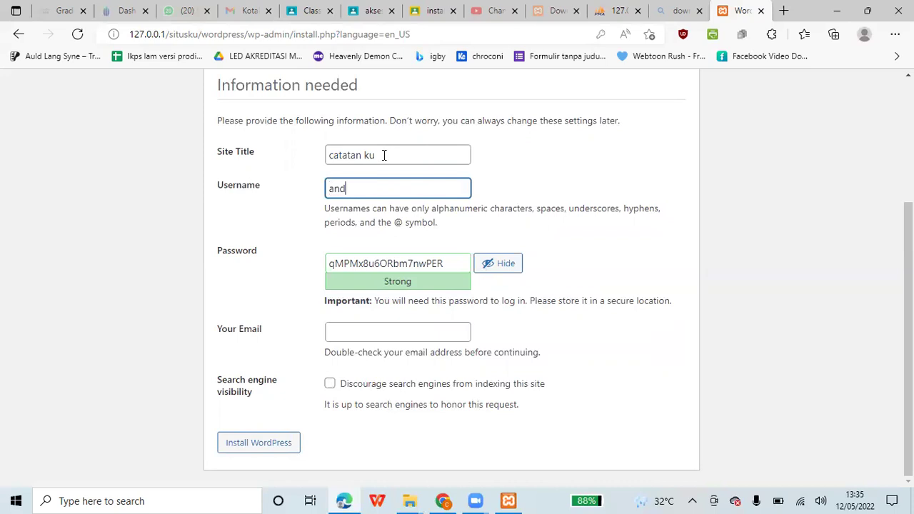
type("rew")
key("Tab")
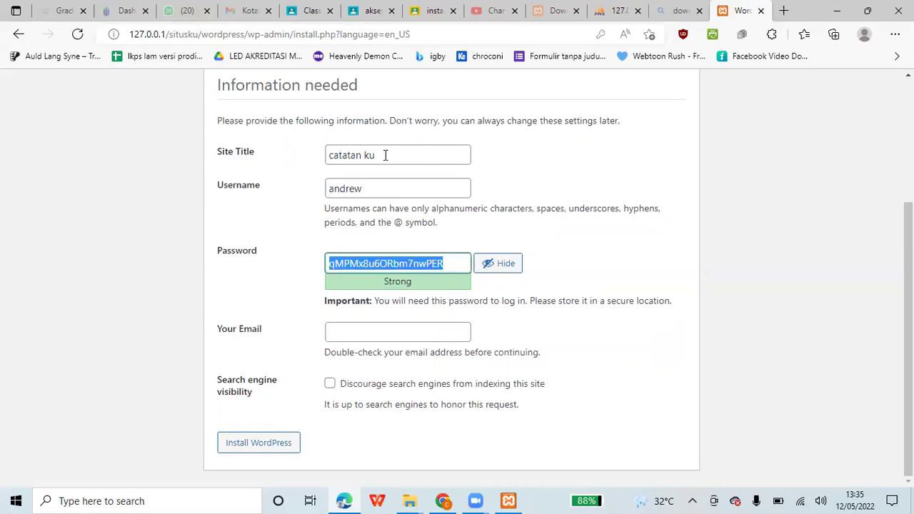
type("123")
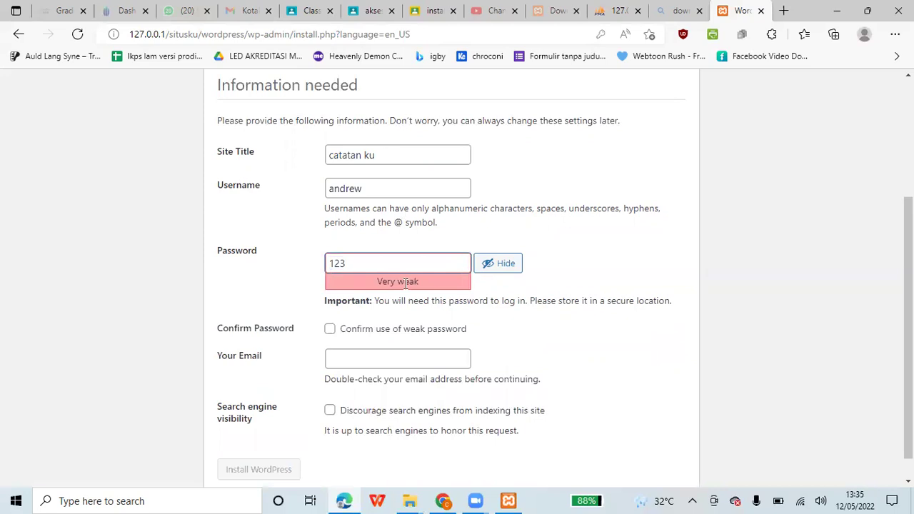
left_click(330, 333)
- Fill in the administrator e-mail, confirm the weak password, and submit the install form
left_click(332, 351)
scroll(333, 336, "down", 1)
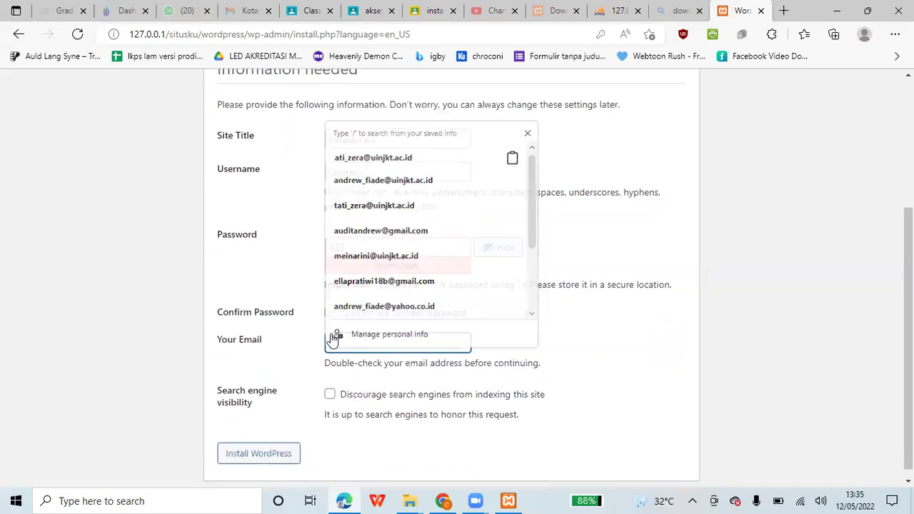
left_click(285, 447)
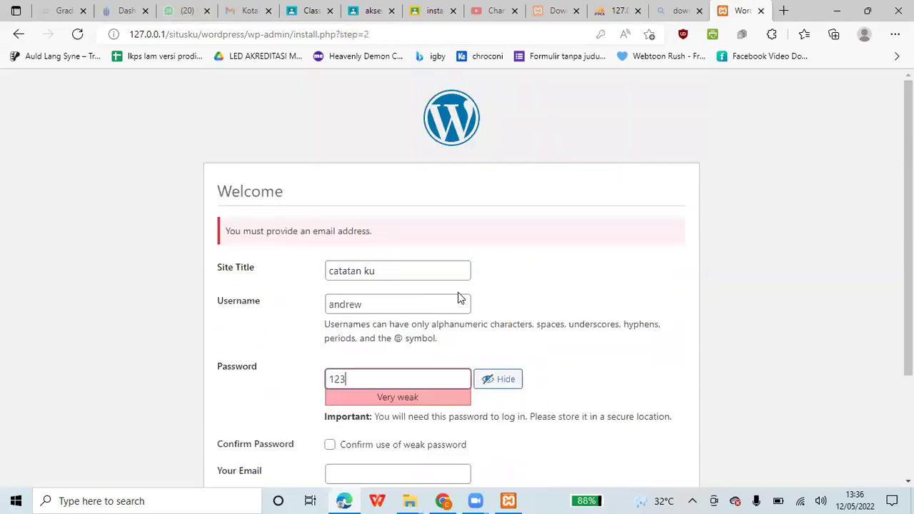
scroll(457, 292, "down", 2)
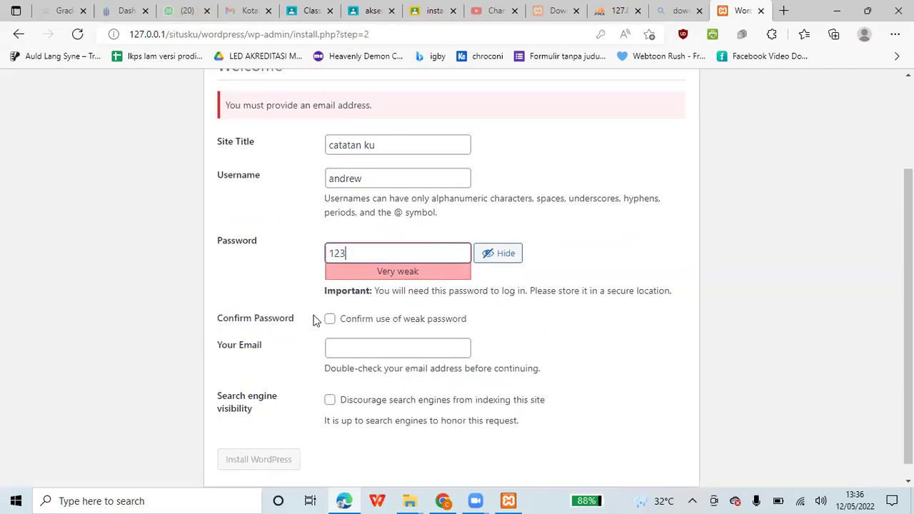
key("Tab")
key("Tab")
key("Tab")
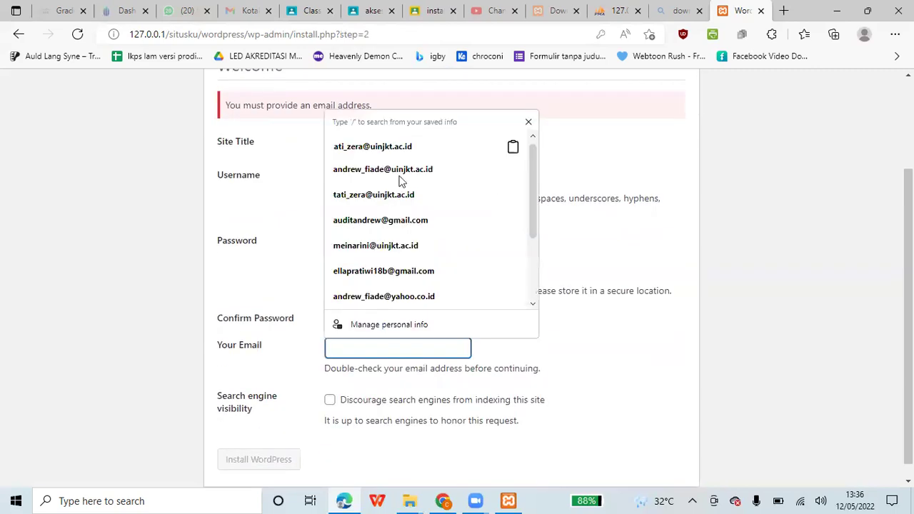
left_click(400, 180)
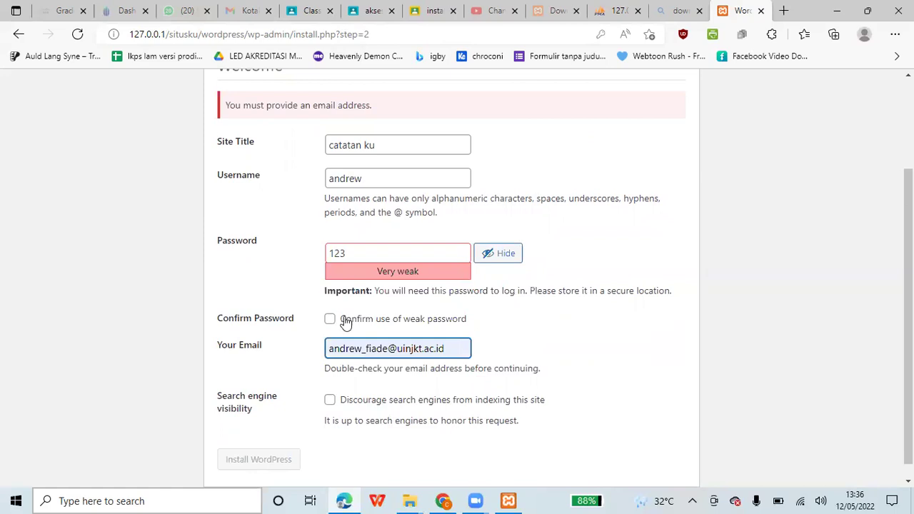
left_click(329, 319)
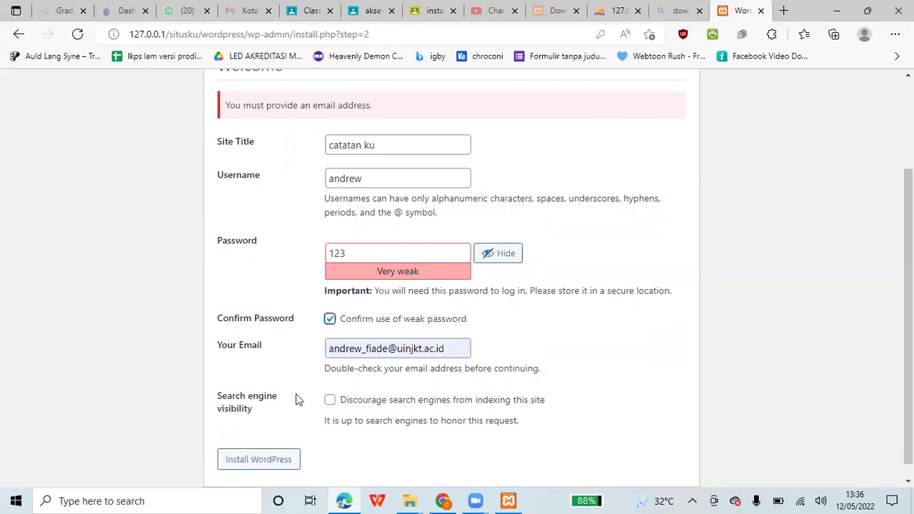
left_click(269, 462)
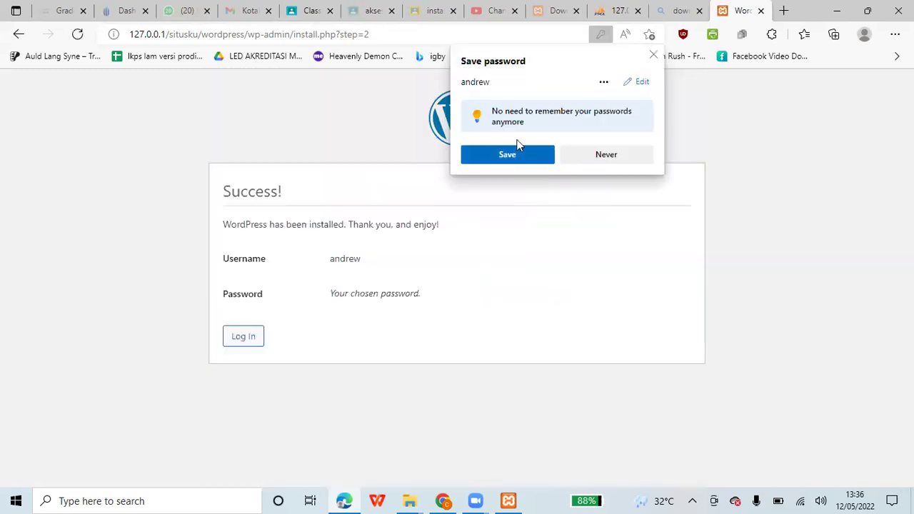
- Dismiss the browser's save-password prompt and proceed to the WordPress login page
left_click(228, 363)
left_click(248, 343)
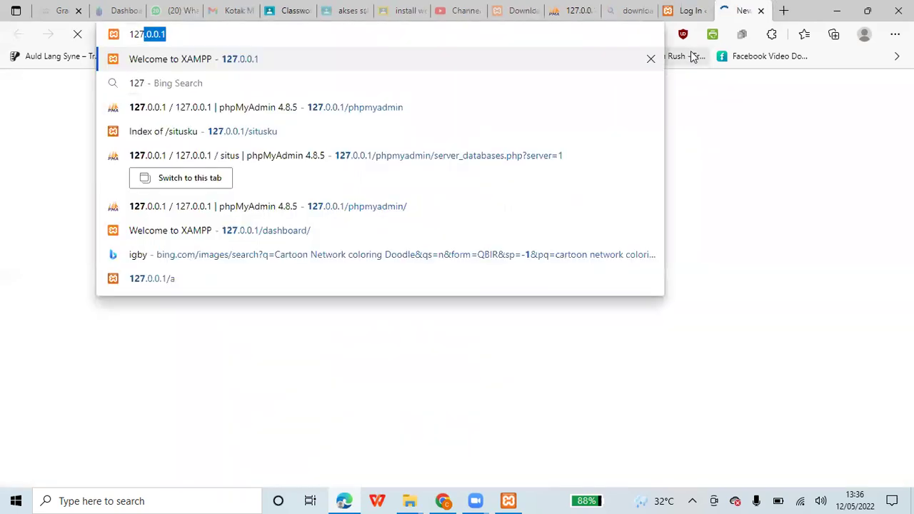
- Load 127.0.0.1/situsku and open the 'catatan ku' site link in a new tab
type(".0.0.1/")
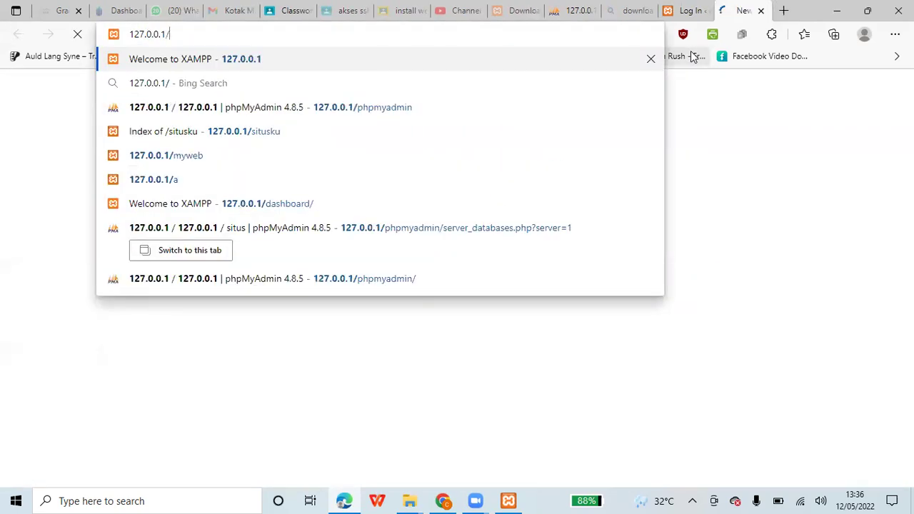
type("situsku")
key("Return")
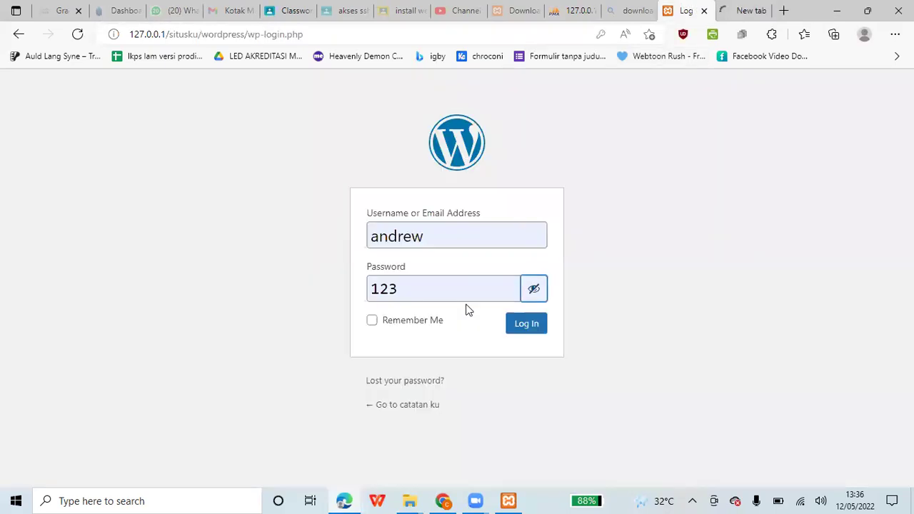
right_click(407, 411)
left_click(486, 116)
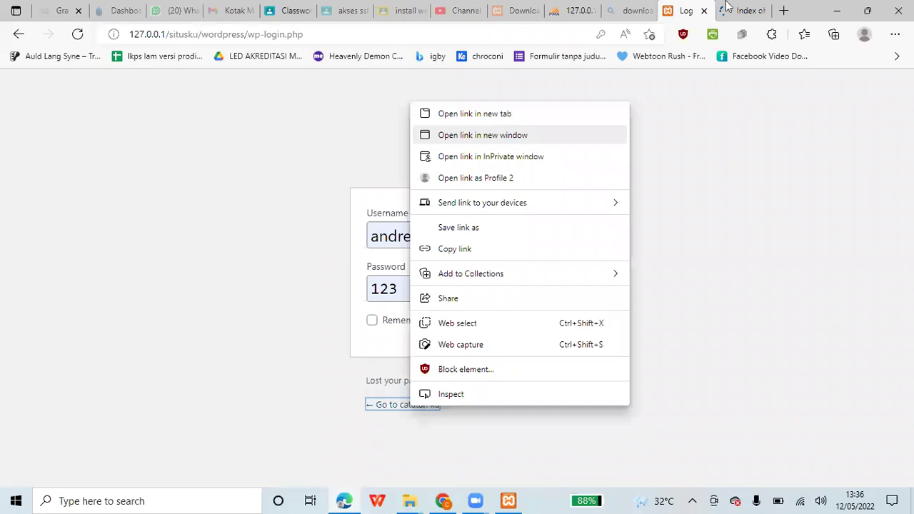
- Close the situsku folder listing tab and submit the admin login on the login tab
left_click(735, 11)
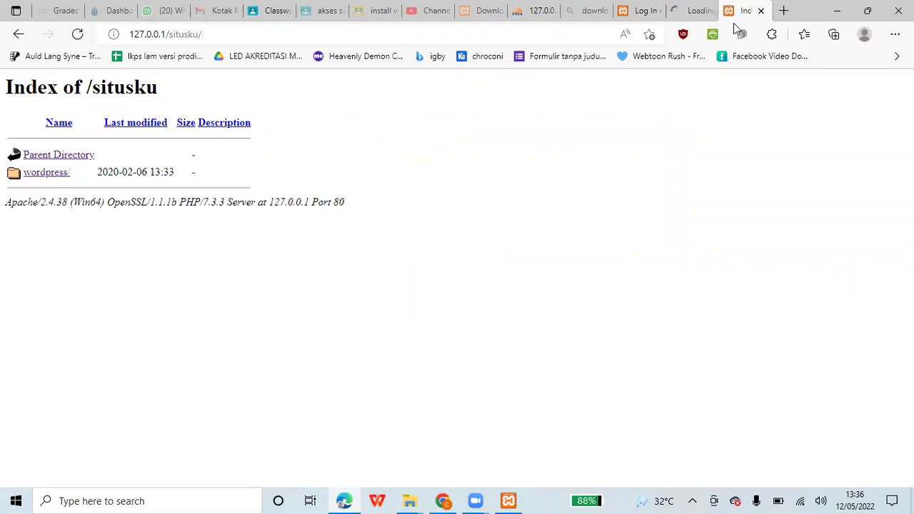
left_click(696, 10)
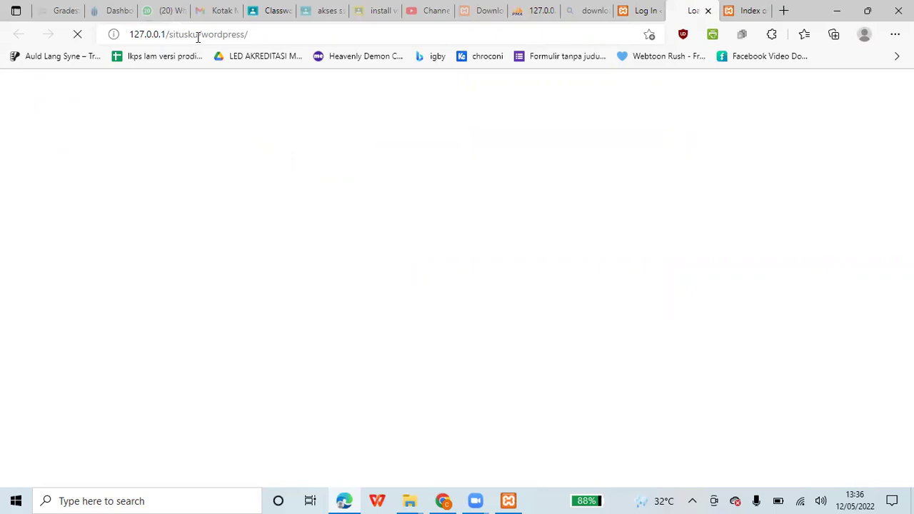
left_click(766, 11)
key("ctrl+w")
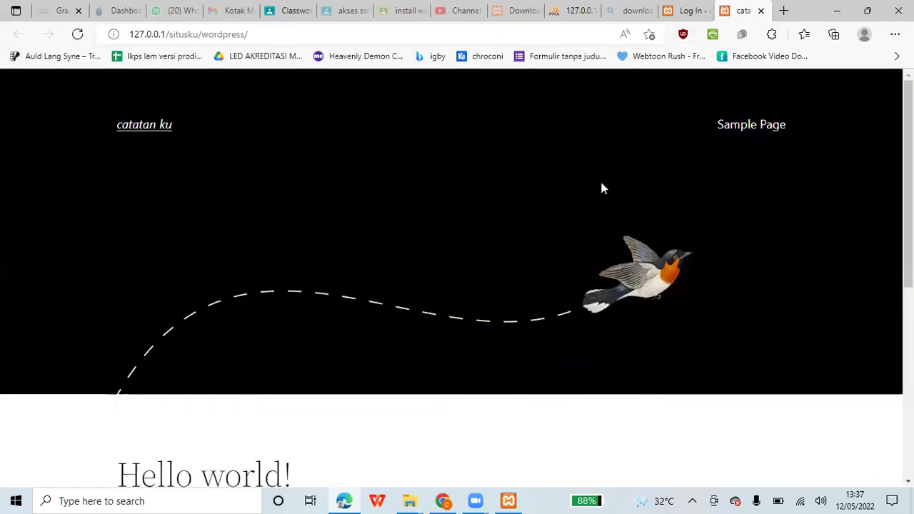
scroll(602, 188, "down", 4)
left_click(706, 7)
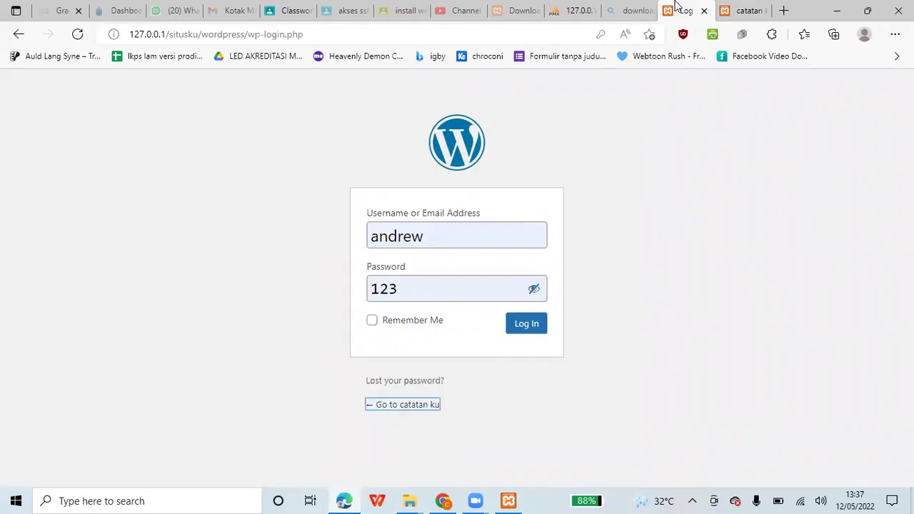
left_click(528, 325)
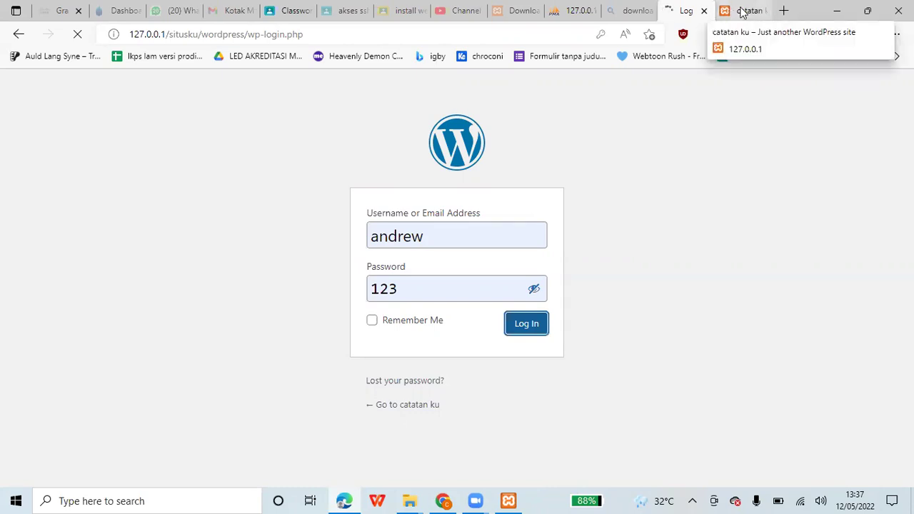
- Open Appearance > Themes in the admin and scroll through the three installed themes
left_click(742, 10)
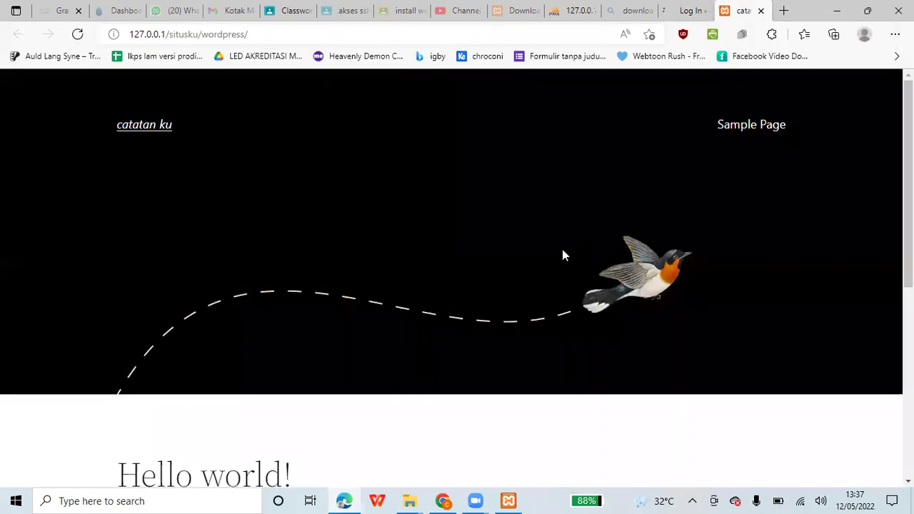
scroll(561, 249, "down", 5)
scroll(579, 182, "up", 5)
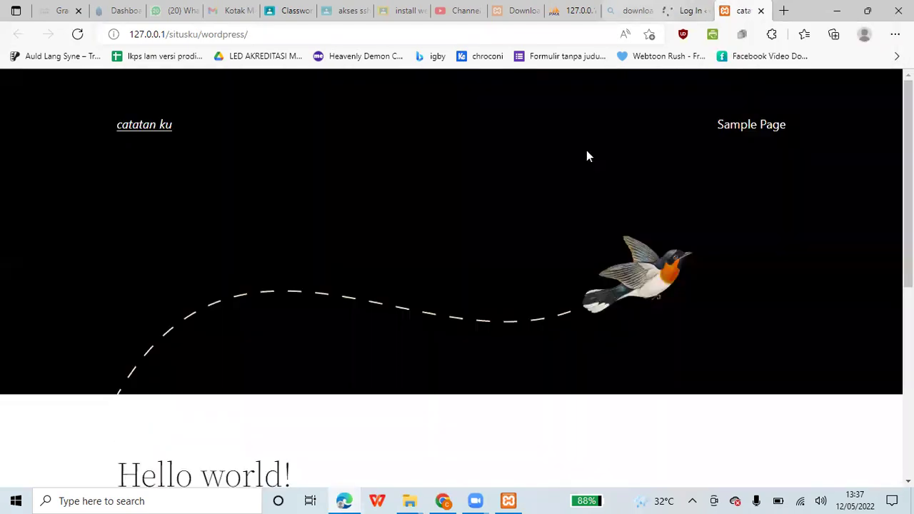
key("ctrl+shift+Tab")
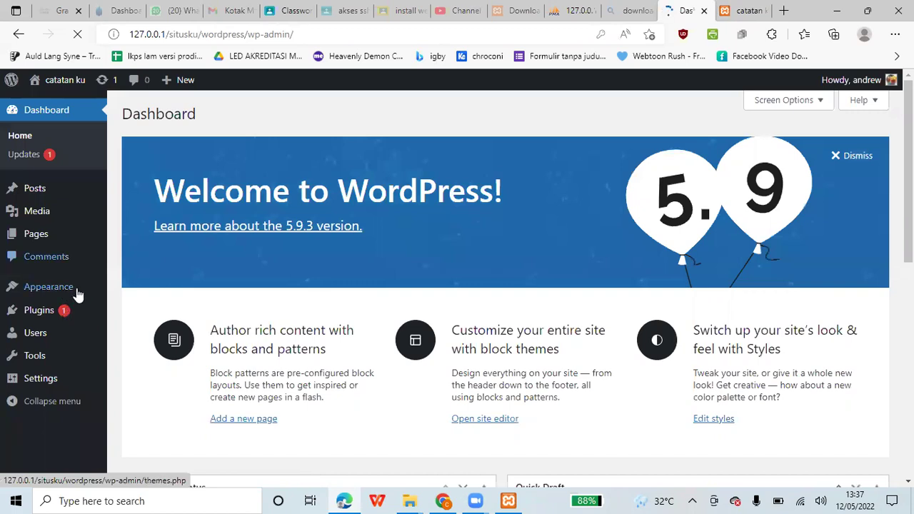
mouse_move(78, 293)
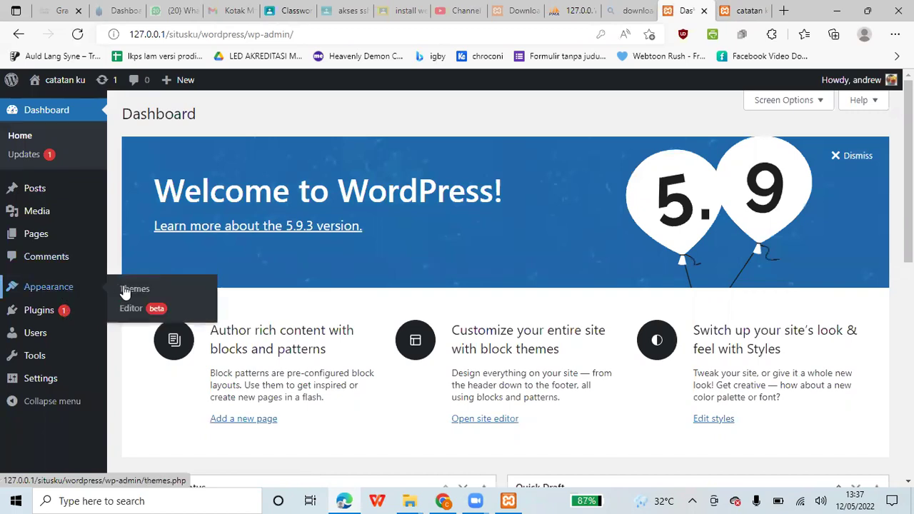
left_click(125, 292)
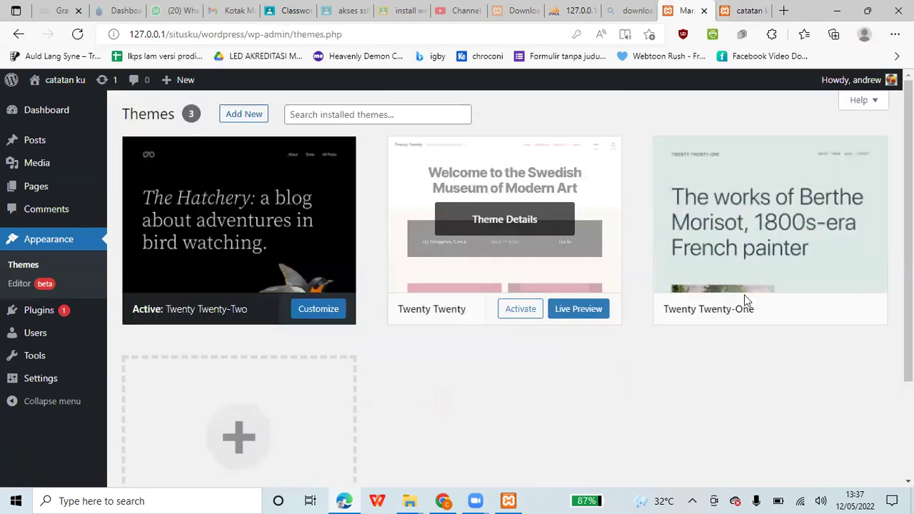
scroll(299, 310, "down", 1)
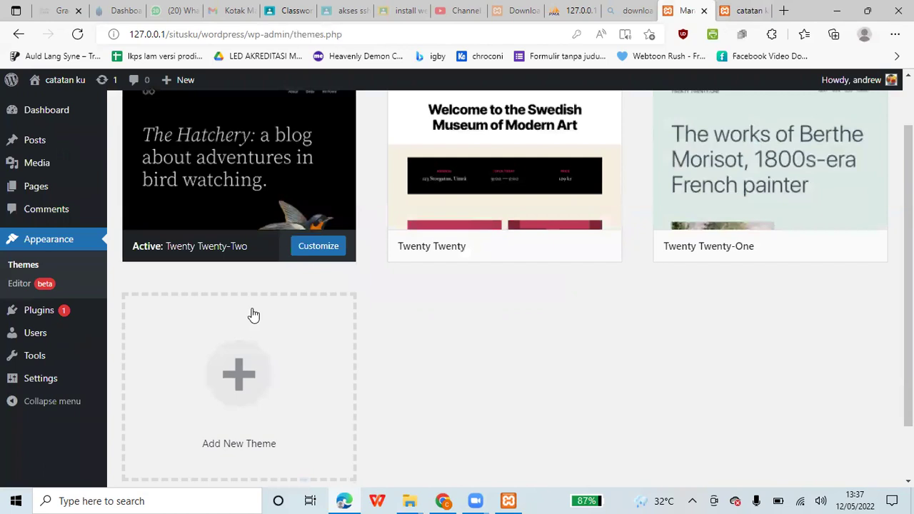
scroll(254, 315, "down", 1)
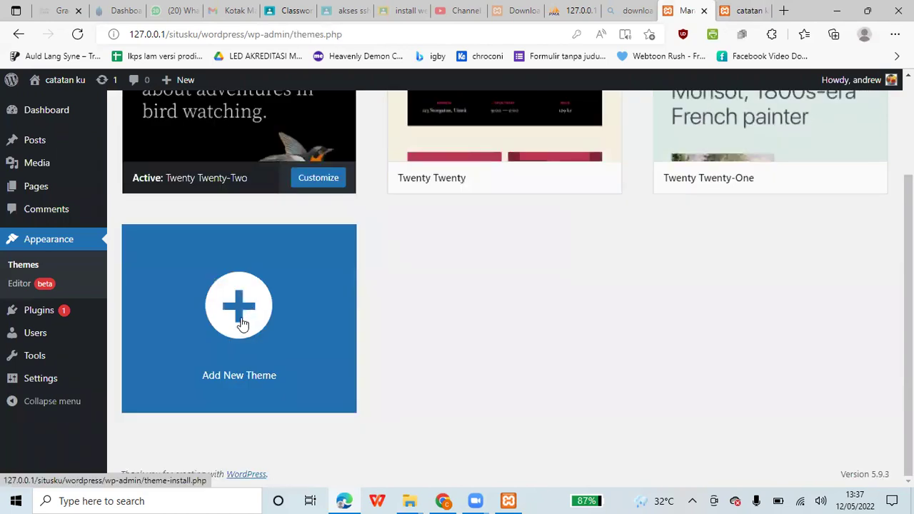
- Browse the popular themes on Add New Theme and install OceanWP
left_click(241, 324)
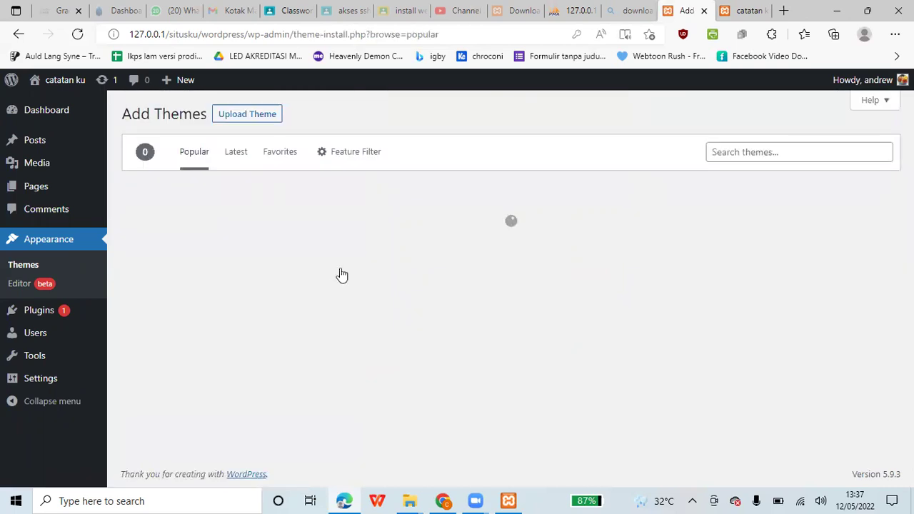
scroll(650, 283, "down", 1)
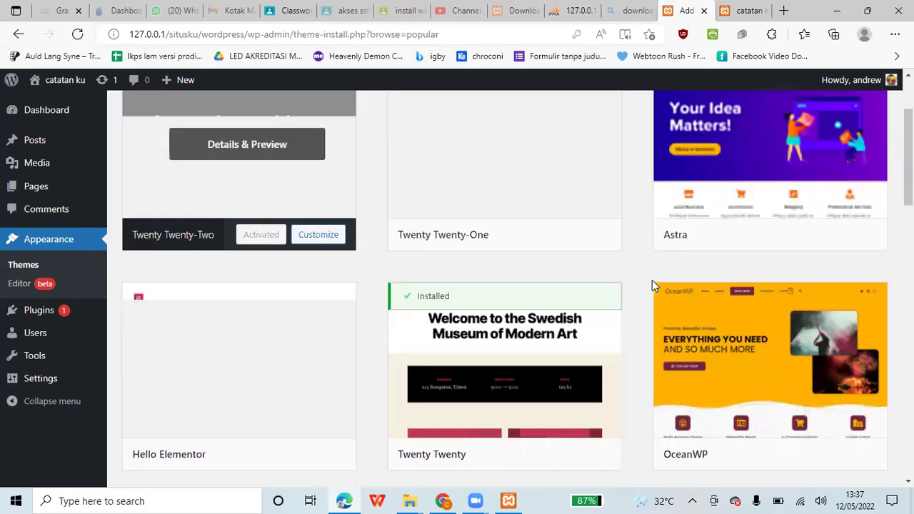
scroll(651, 284, "down", 2)
scroll(653, 285, "down", 2)
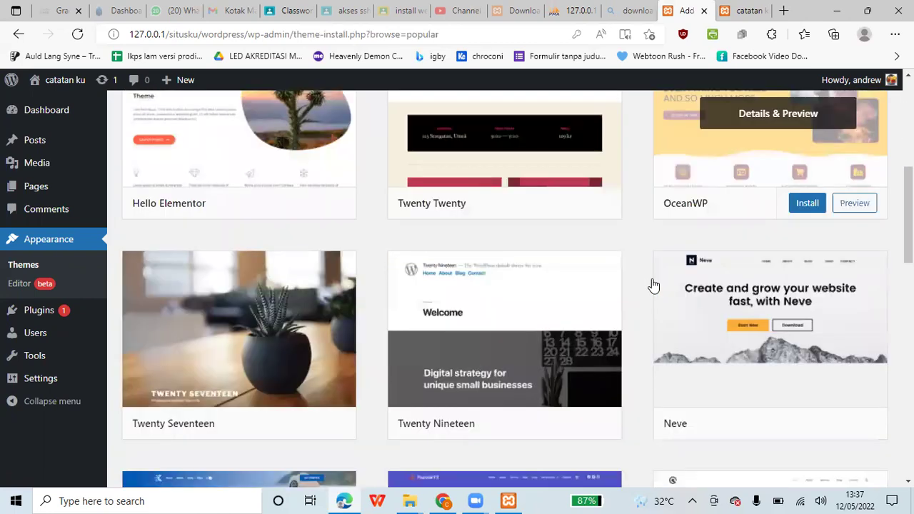
scroll(653, 286, "down", 5)
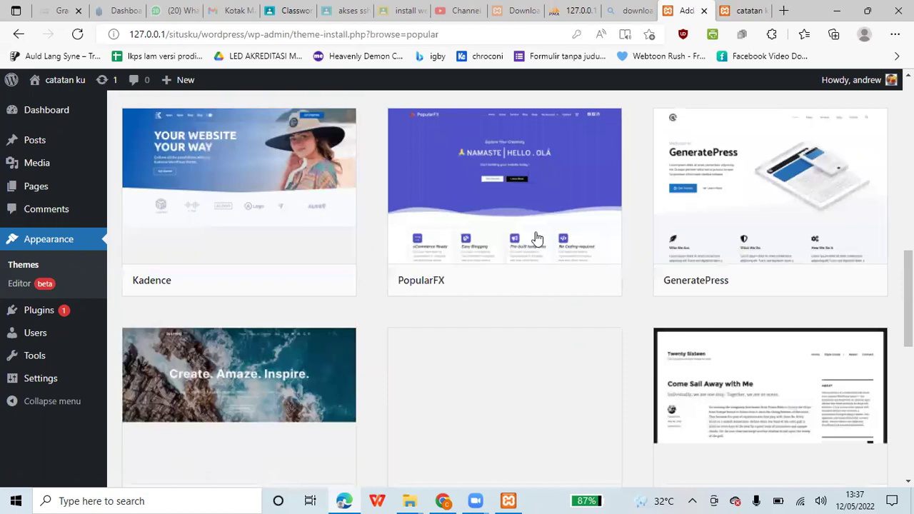
scroll(791, 293, "down", 3)
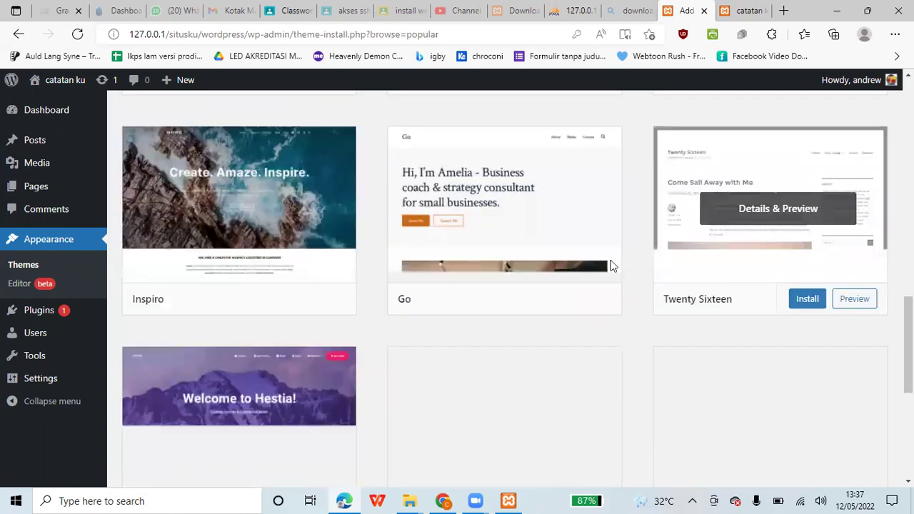
scroll(642, 265, "down", 4)
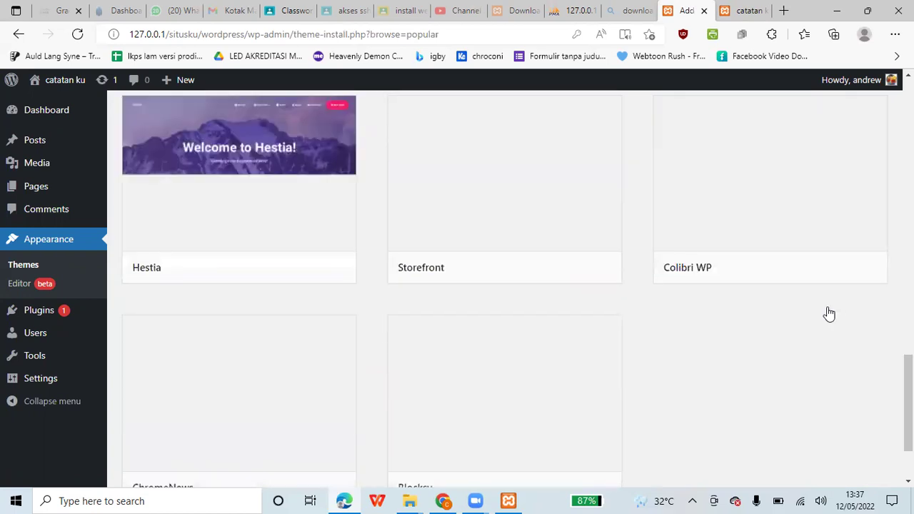
scroll(826, 312, "up", 16)
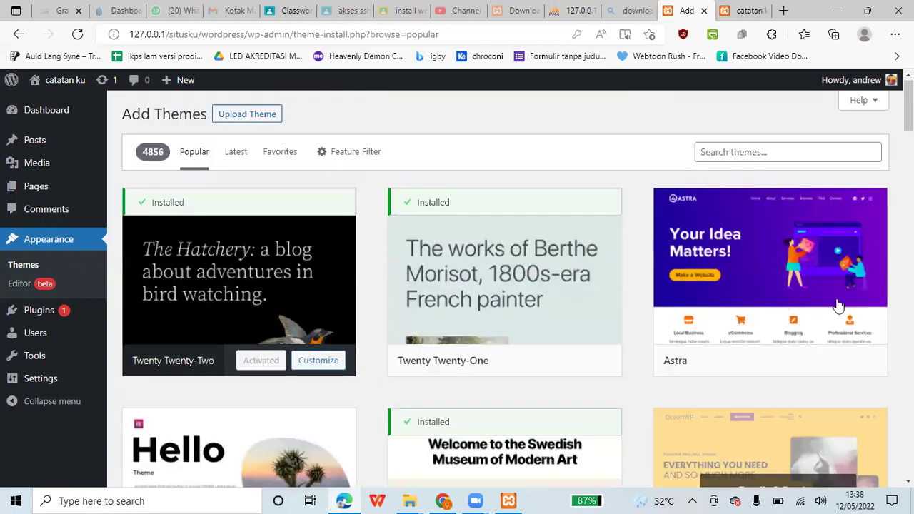
scroll(836, 306, "down", 4)
left_click(809, 329)
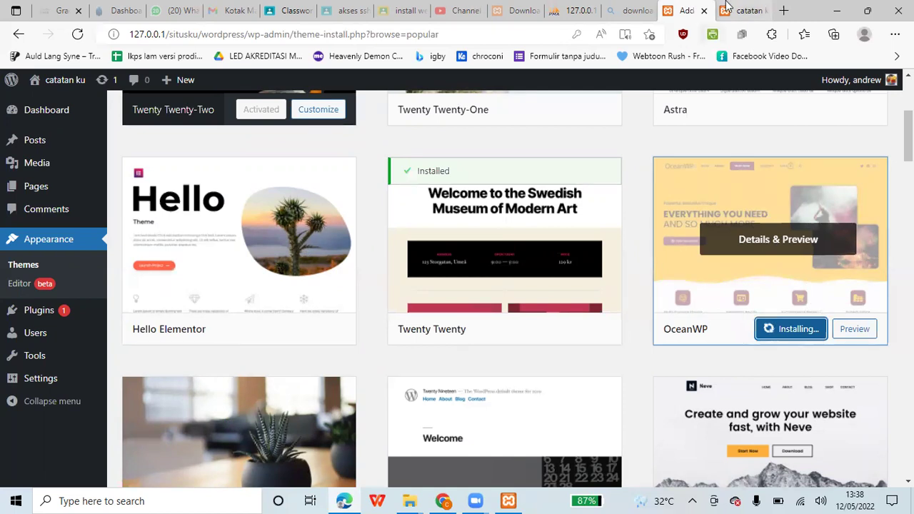
- Open the admin Dashboard in a new browser tab while OceanWP installs
left_click(725, 6)
scroll(440, 188, "down", 3)
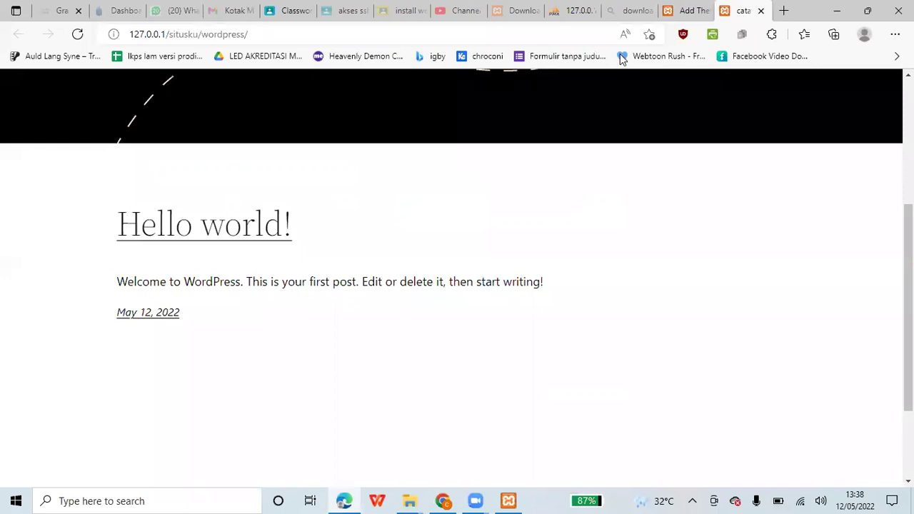
left_click(685, 10)
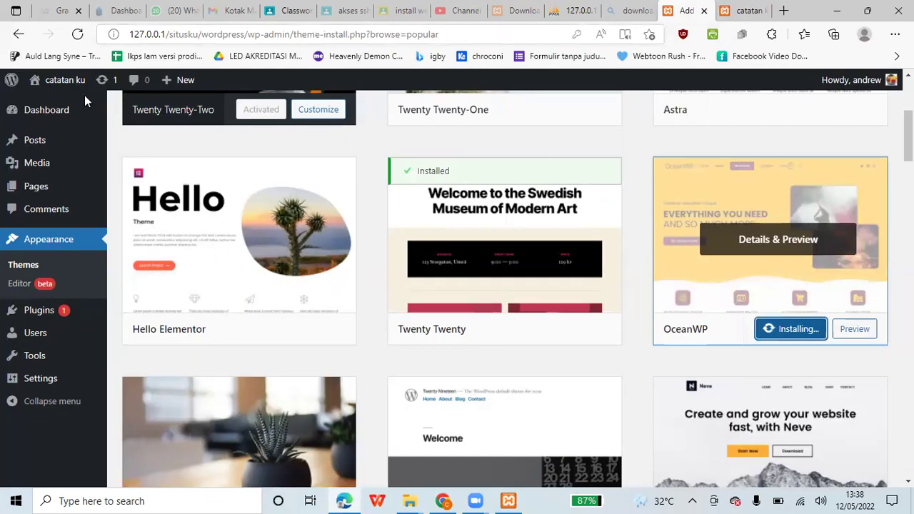
right_click(96, 119)
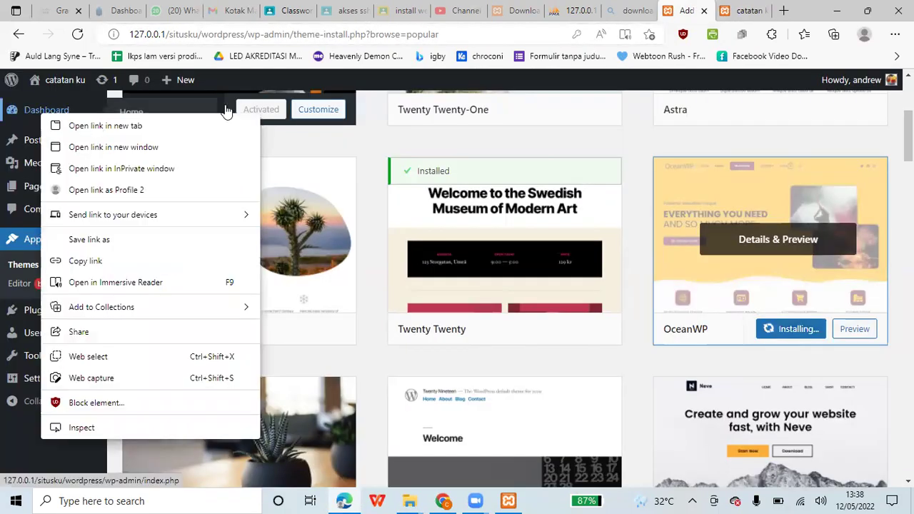
left_click(107, 126)
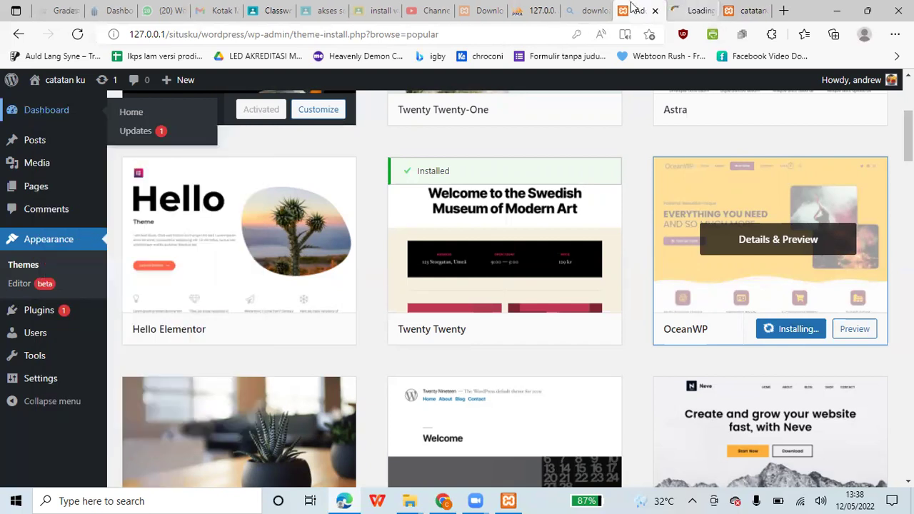
key("ctrl+Tab")
key("ctrl+shift+Tab")
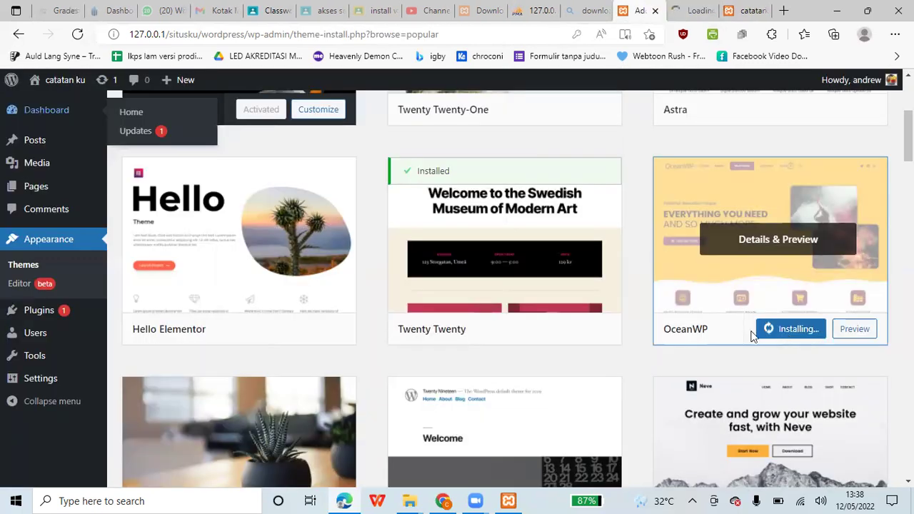
- From the dashboard tab, start a new post via Posts > Add New
left_click(685, 8)
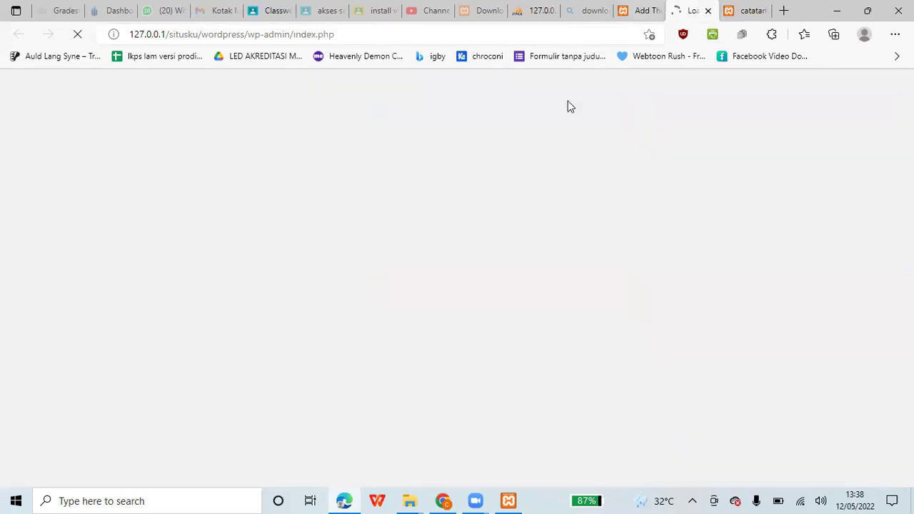
left_click(743, 9)
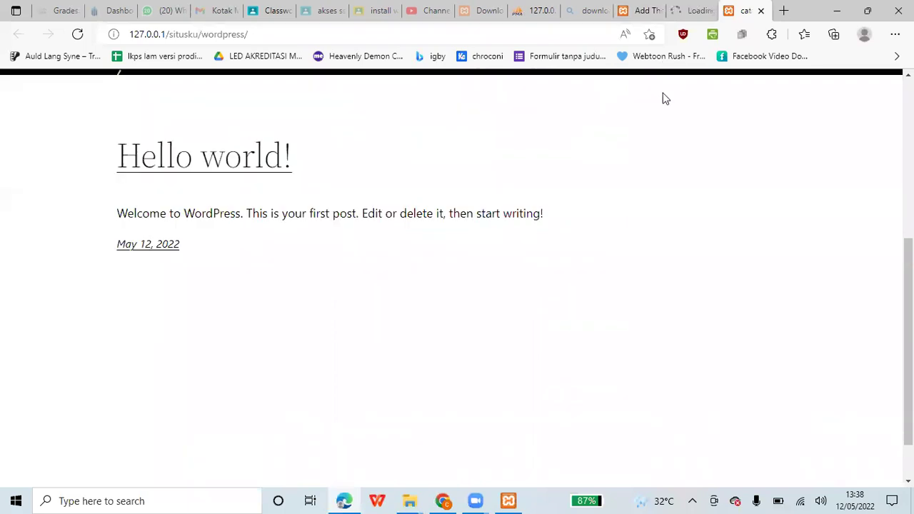
key("ctrl+shift+Tab")
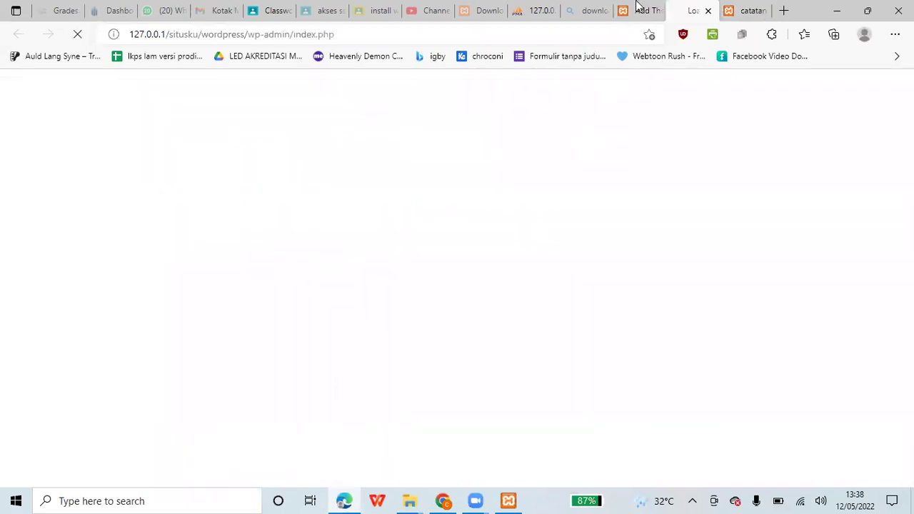
key("ctrl+shift+Tab")
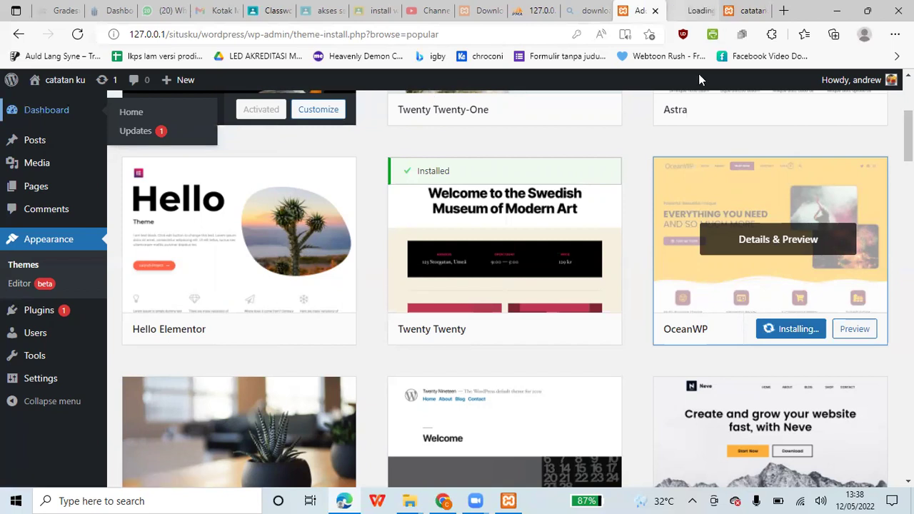
key("ctrl+Tab")
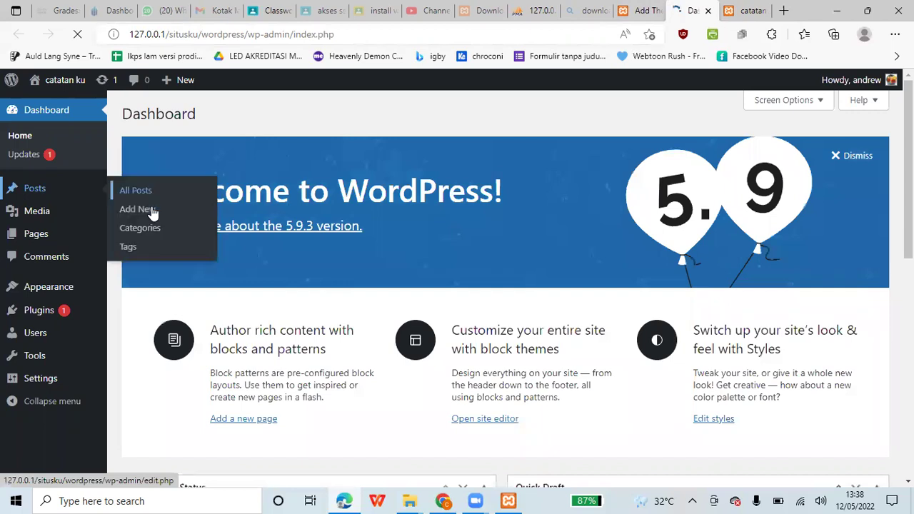
left_click(152, 212)
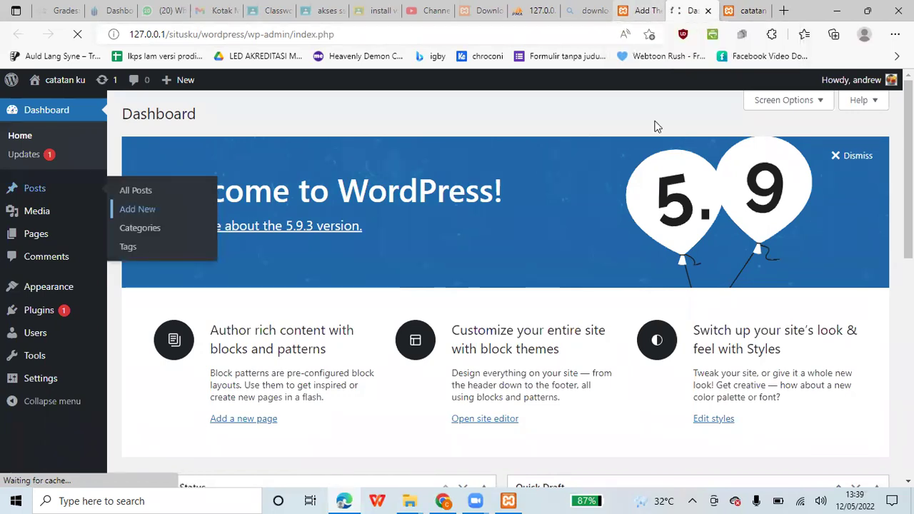
- Check OceanWP's install progress, request Add New post again, and switch to the new editor tab
left_click(642, 10)
key("ctrl+Tab")
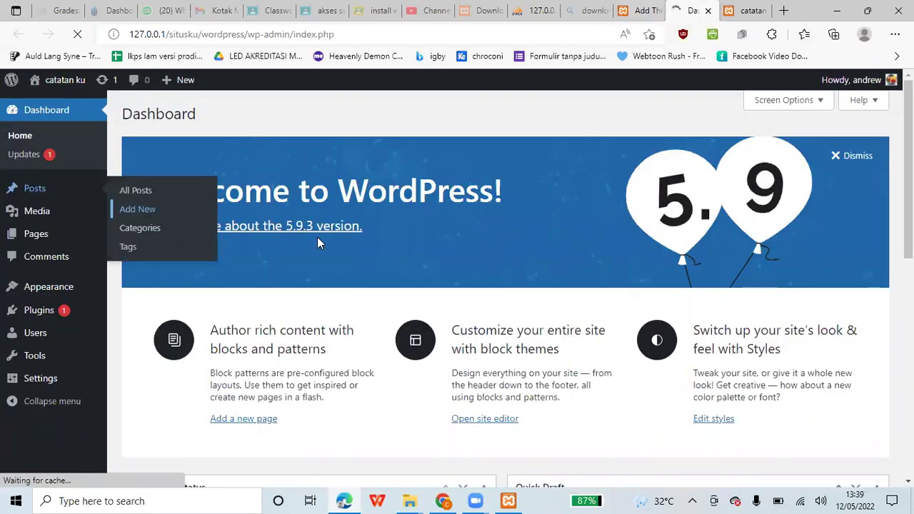
left_click(647, 8)
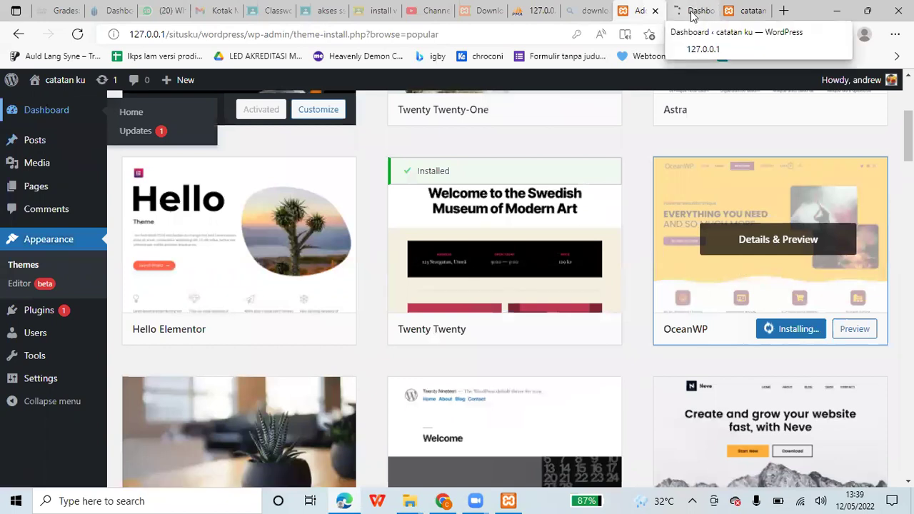
left_click(691, 11)
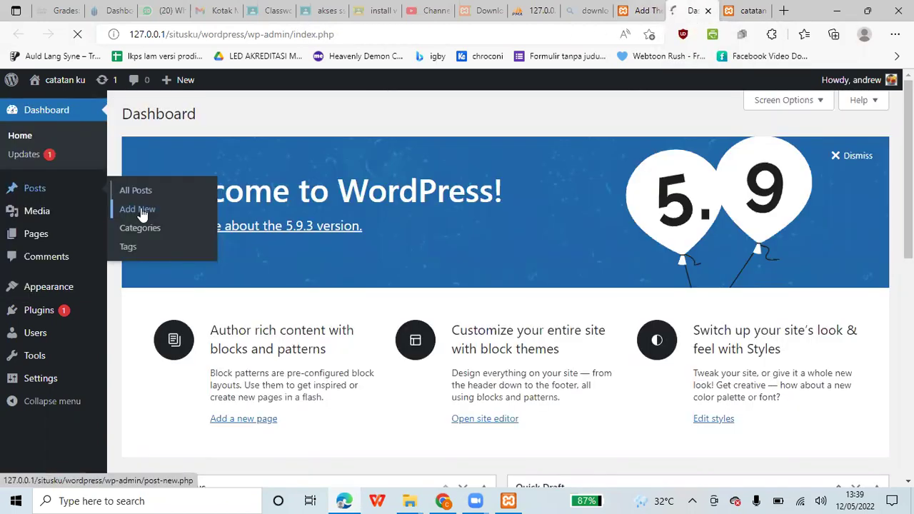
left_click(139, 209)
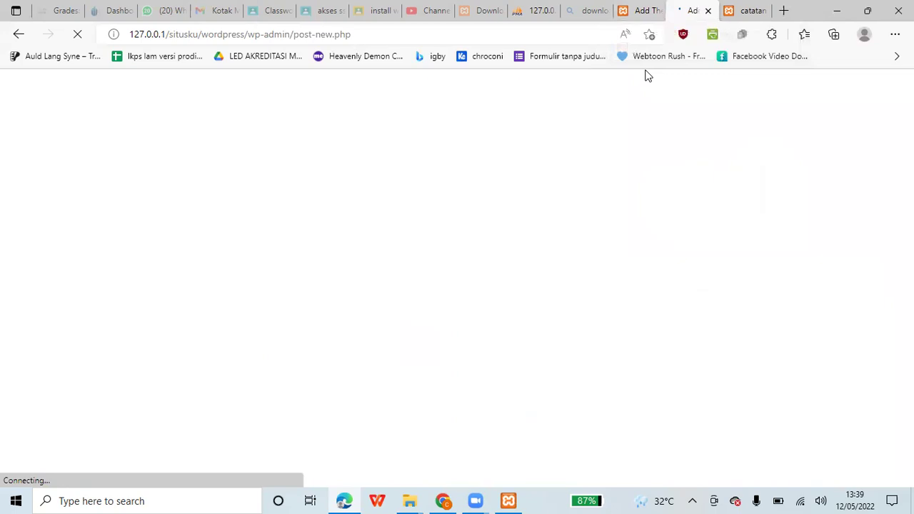
left_click(639, 11)
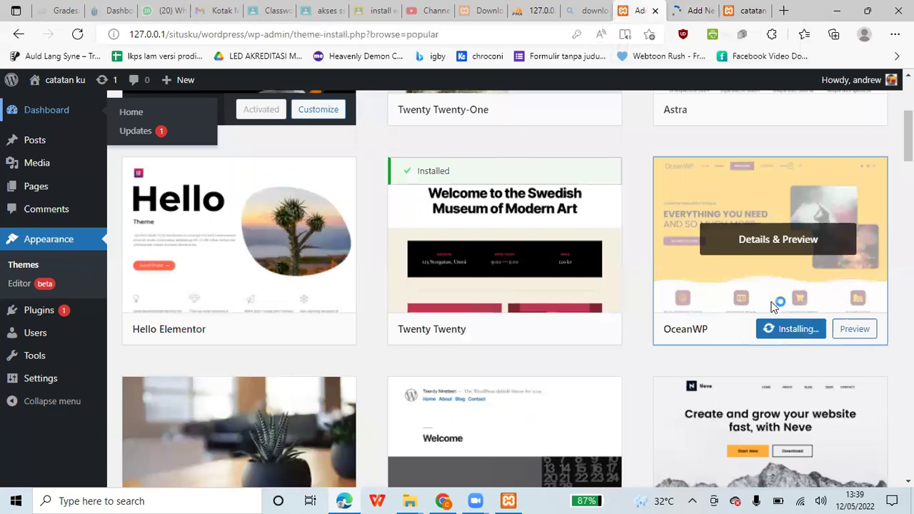
left_click(698, 13)
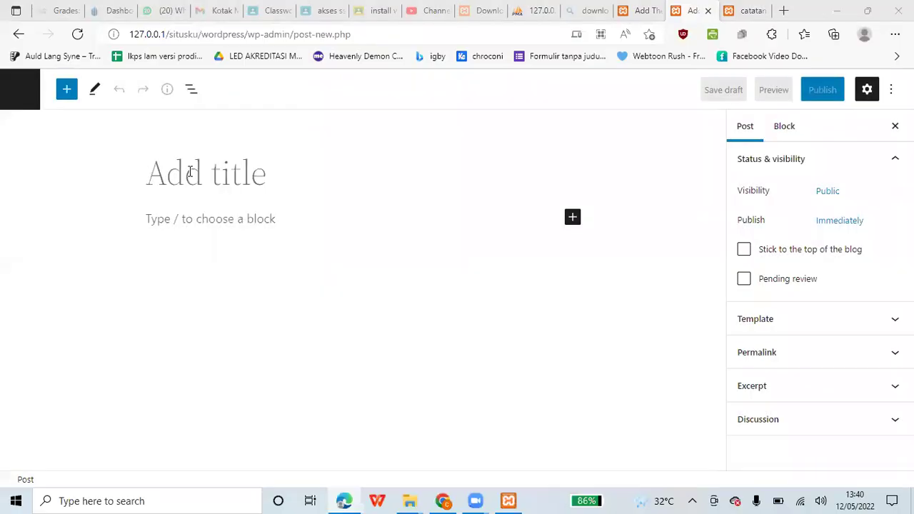
- Close the welcome guide, finish the title 'catatan' and add a paragraph reading 'catatan'
left_click(188, 171)
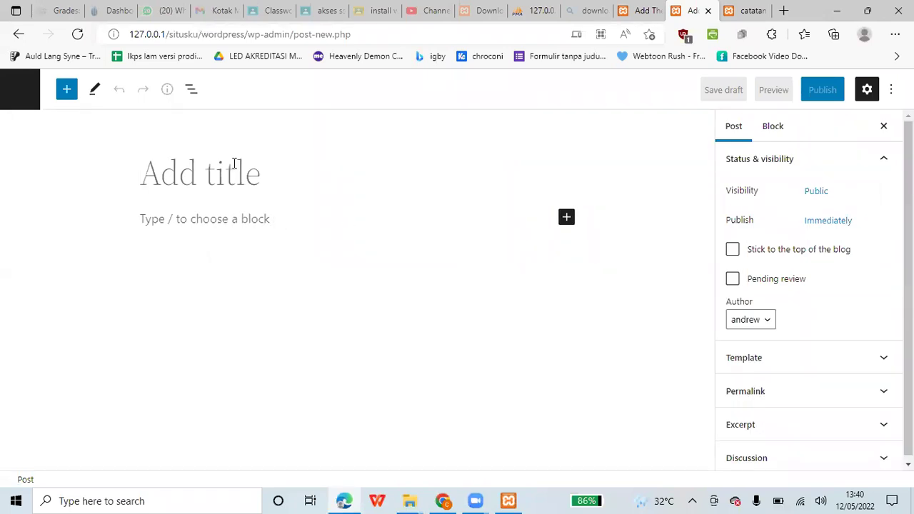
type("n")
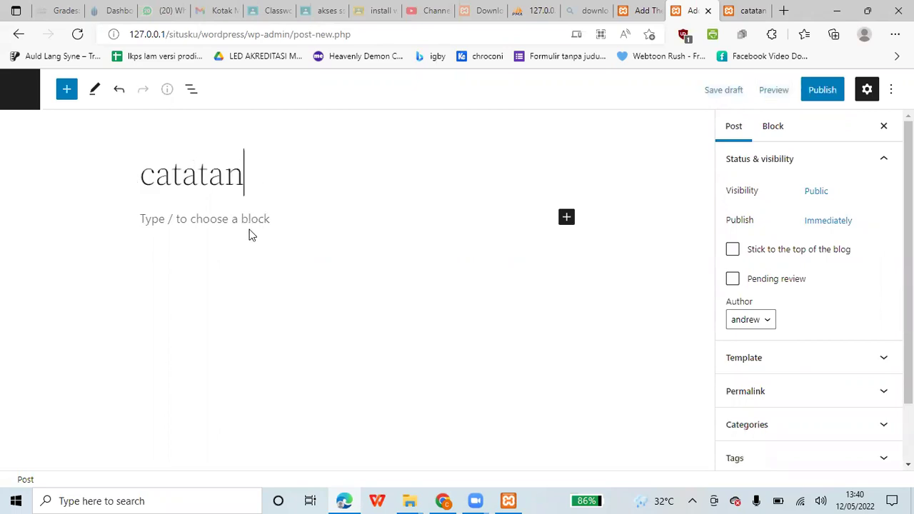
key("Return")
type("catatan")
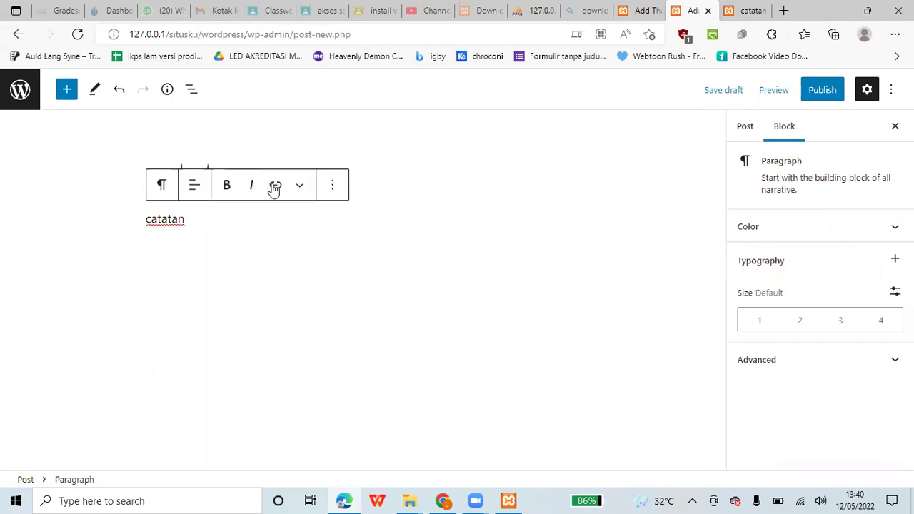
left_click(334, 187)
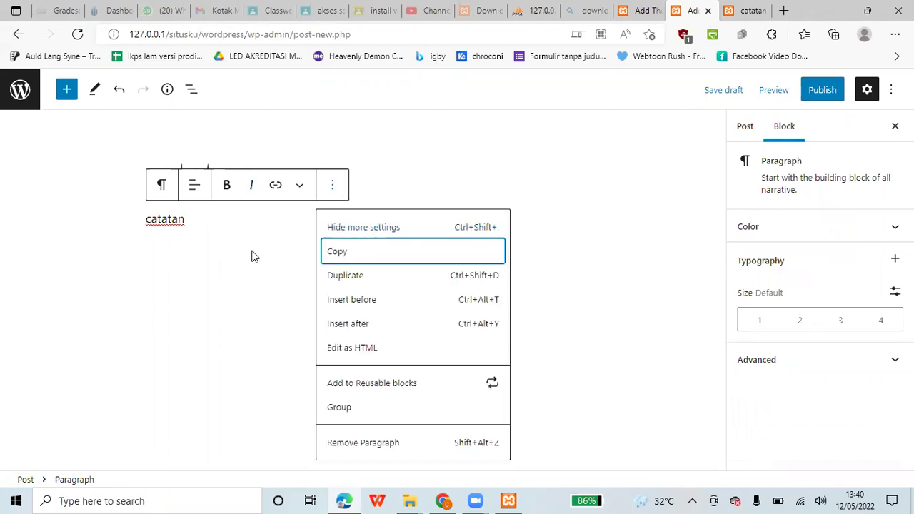
left_click(299, 260)
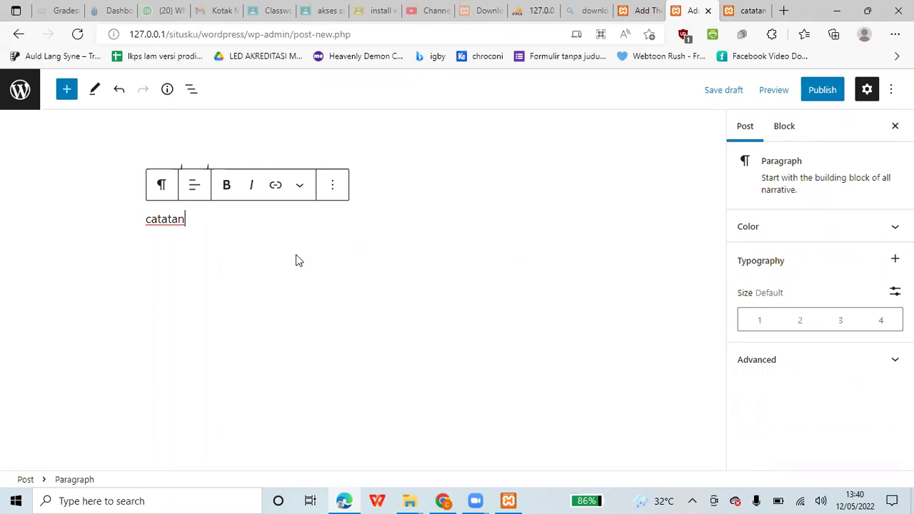
key("Return")
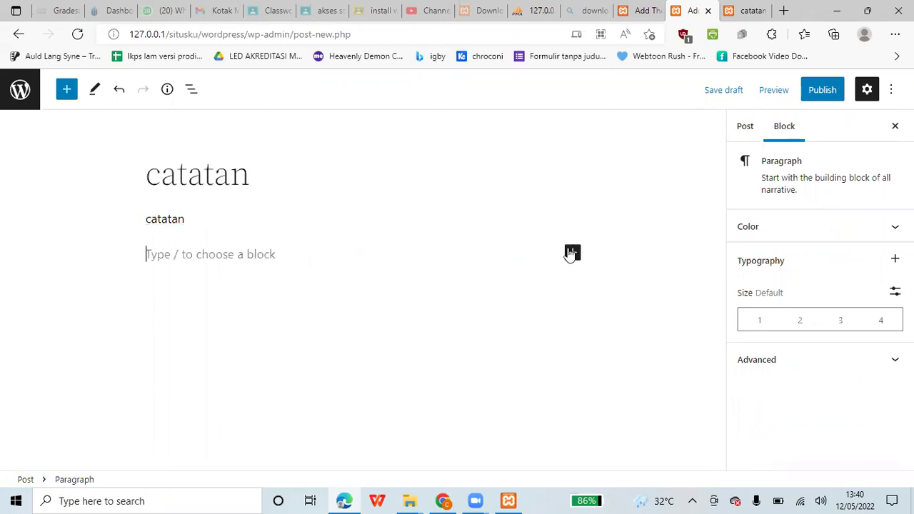
- Insert an Image block and upload the apel hijau picture from the Pictures folder
left_click(575, 254)
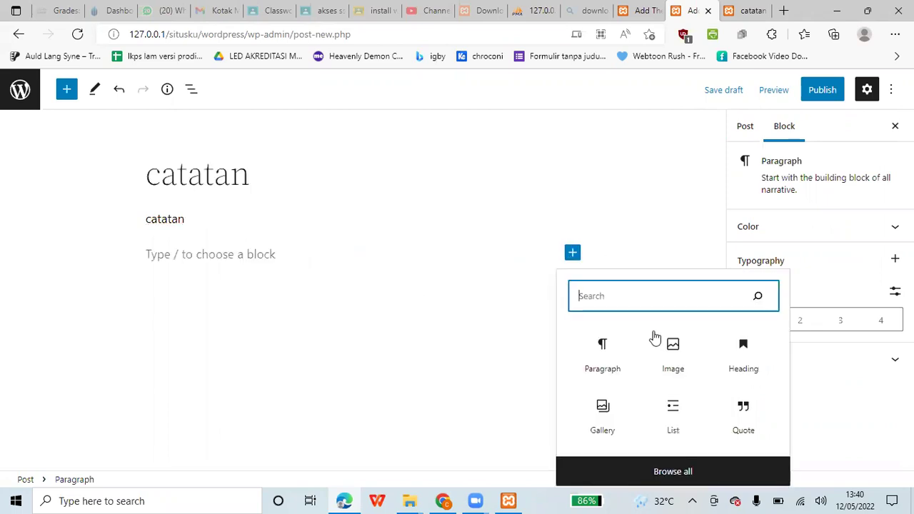
left_click(654, 337)
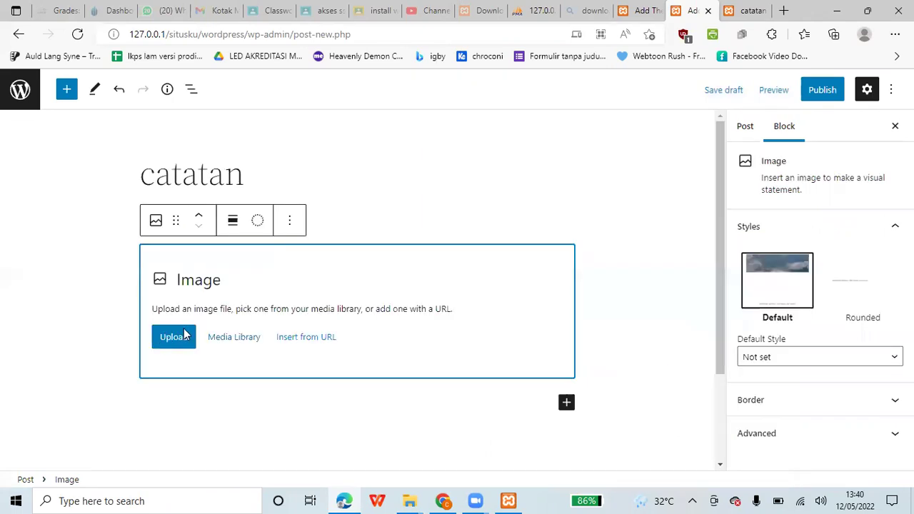
left_click(184, 335)
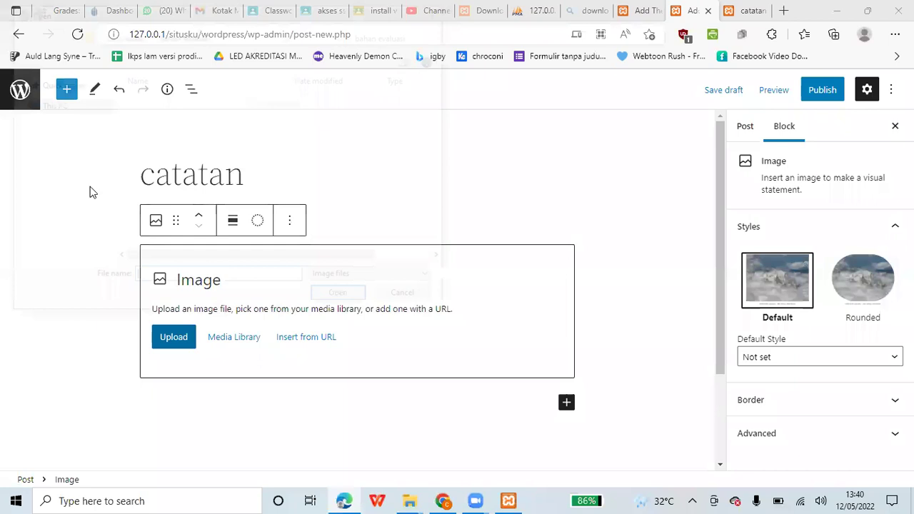
left_click(60, 218)
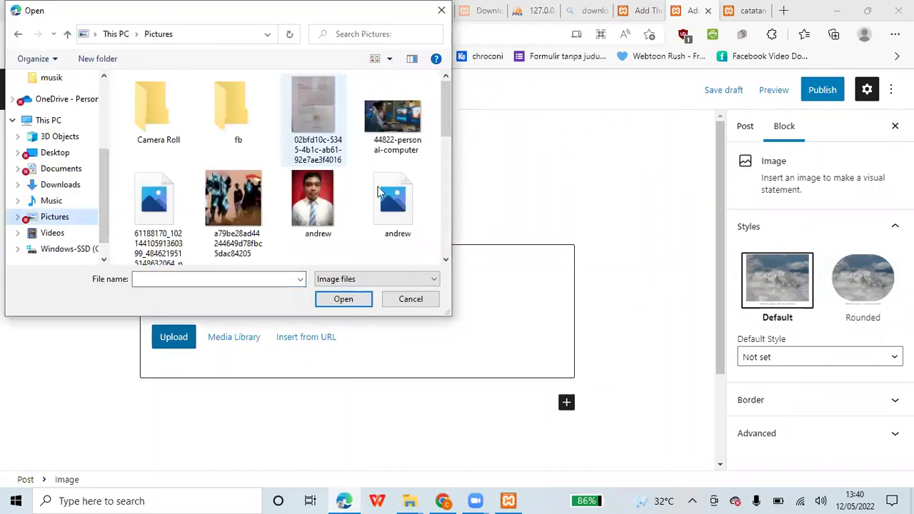
scroll(400, 187, "down", 3)
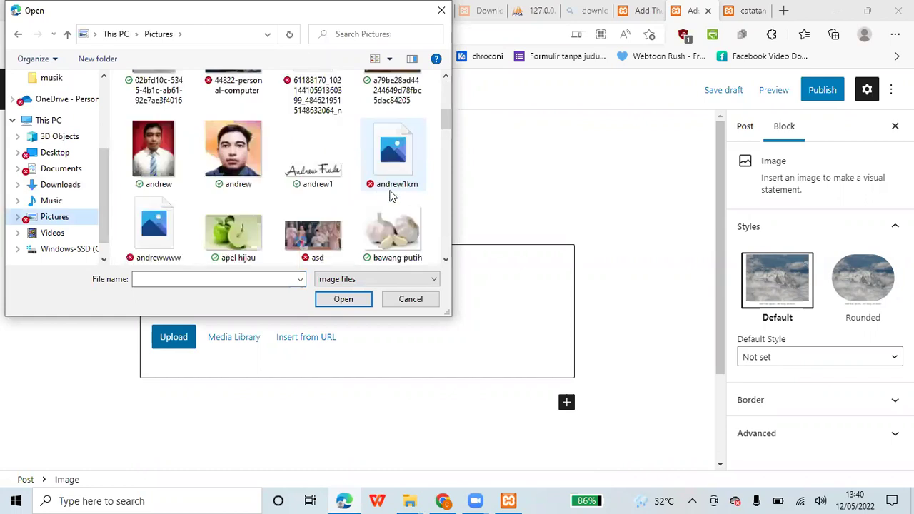
scroll(338, 244, "down", 1)
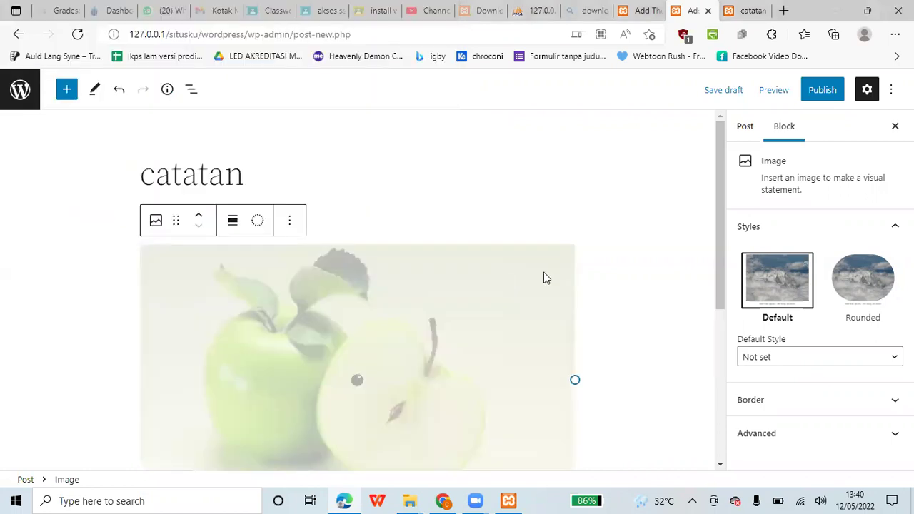
scroll(542, 276, "down", 3)
- Set a79be28ad44244649d78fbc5dac84205.jpg from the Media Library as the post's featured image
left_click(702, 282)
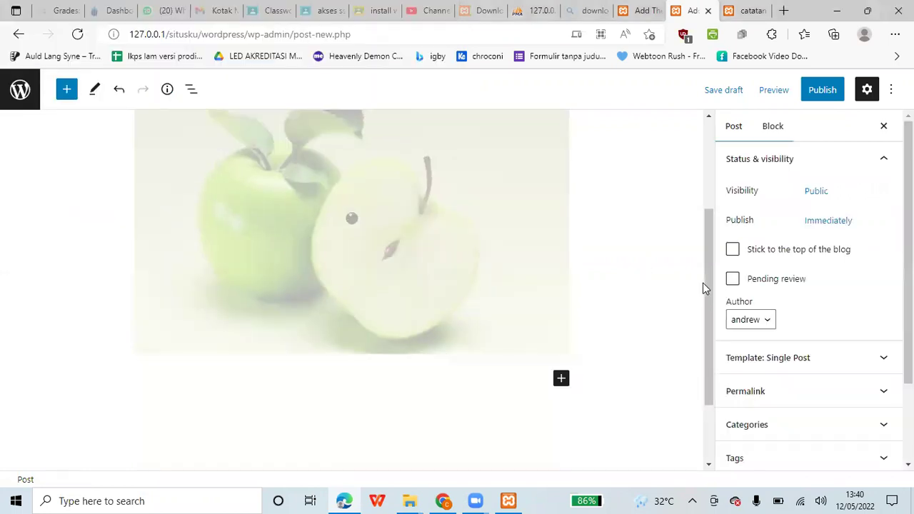
scroll(702, 283, "down", 2)
scroll(886, 426, "down", 2)
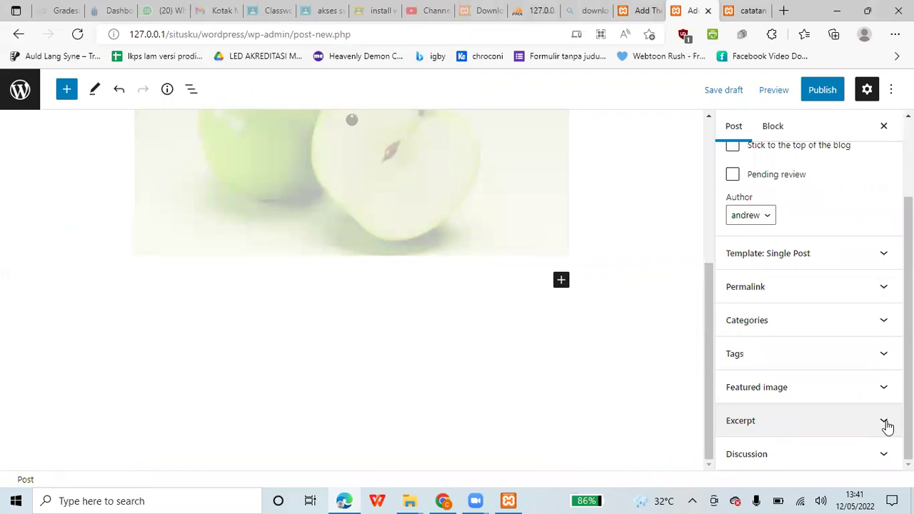
left_click(883, 387)
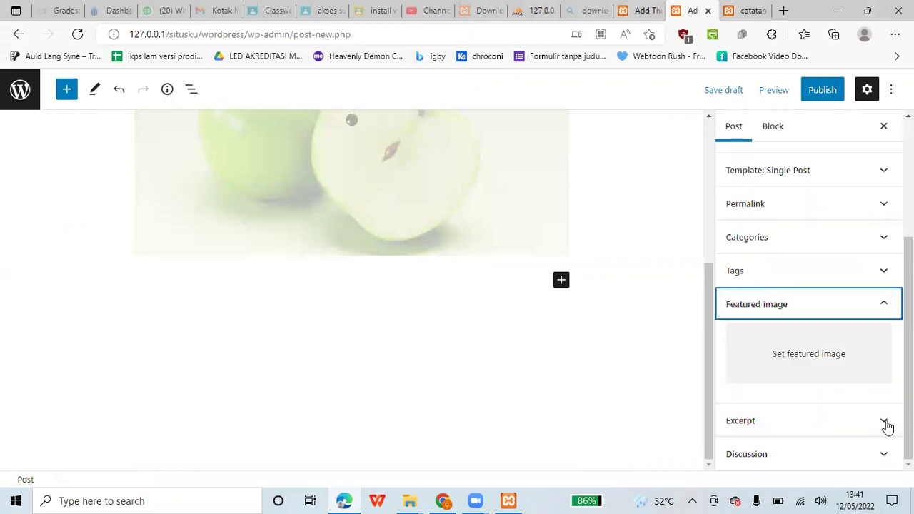
key("Tab")
key("Return")
left_click(449, 306)
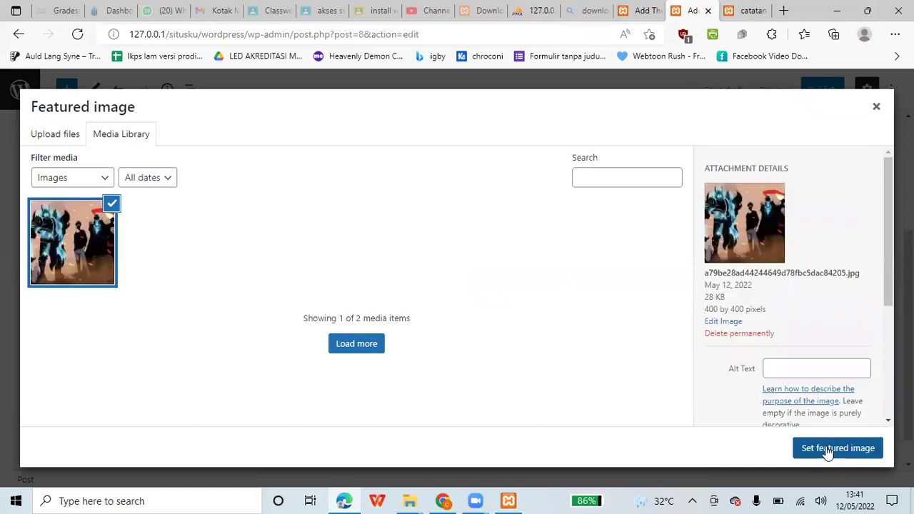
left_click(828, 450)
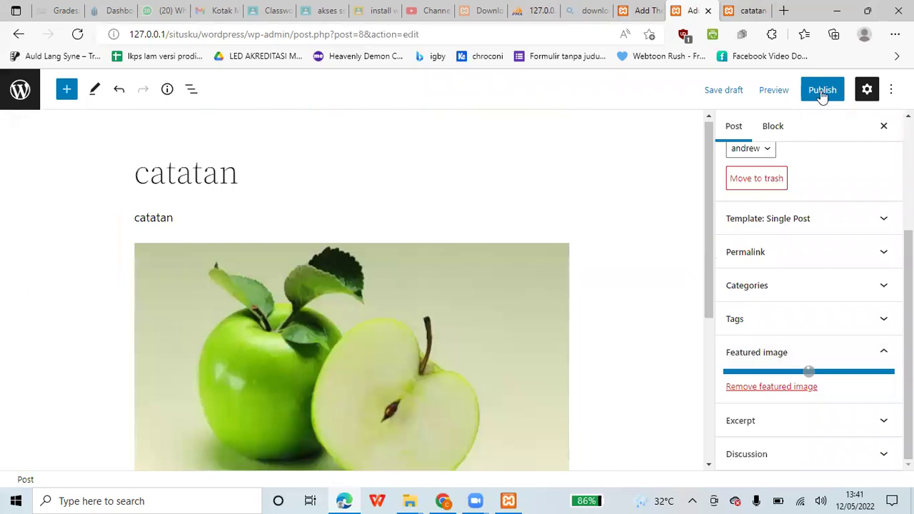
- Publish the catatan post and reload the site's front page to see it listed
left_click(807, 91)
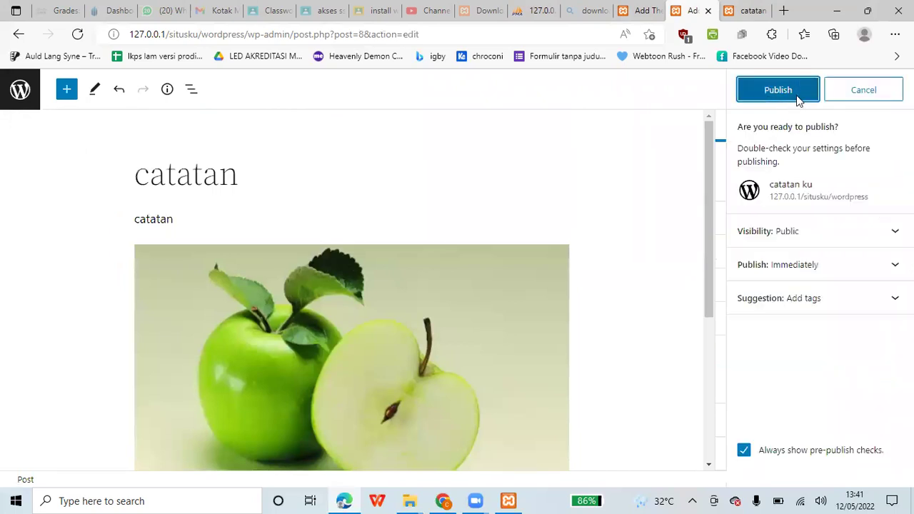
left_click(795, 97)
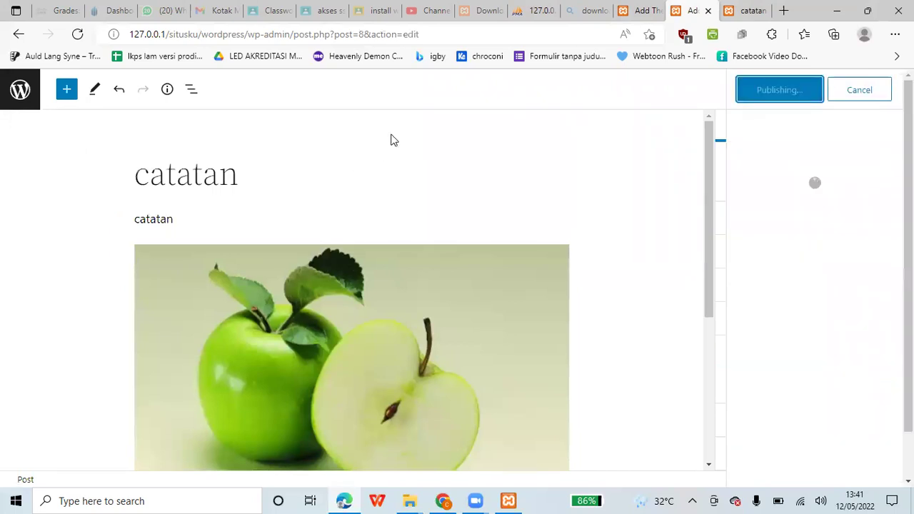
left_click(755, 7)
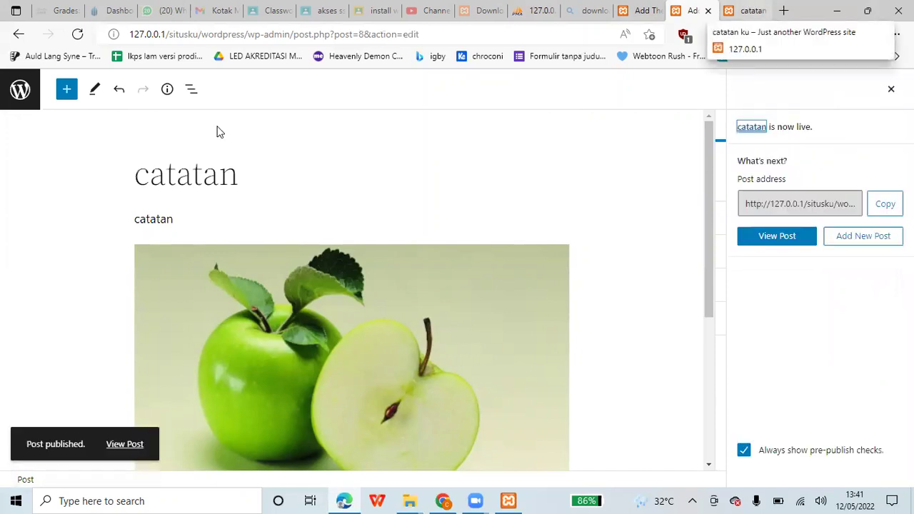
left_click(78, 34)
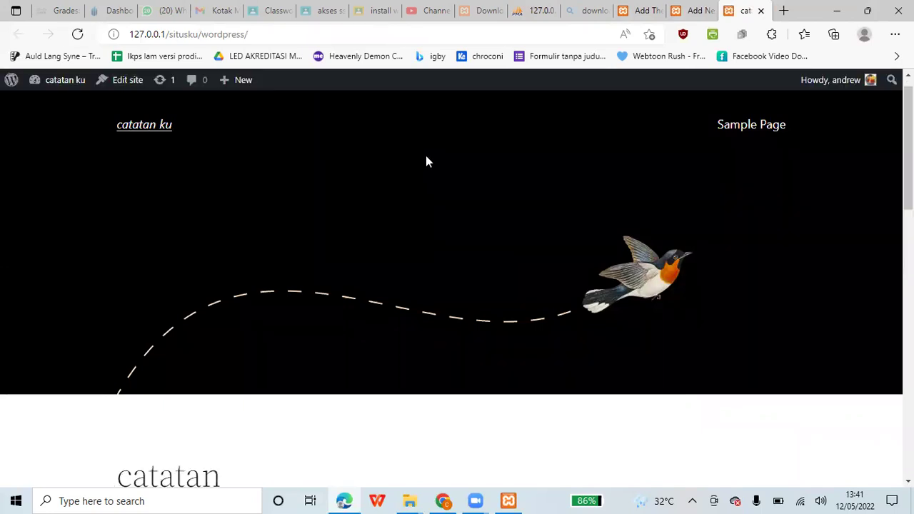
scroll(426, 160, "down", 5)
scroll(428, 158, "down", 3)
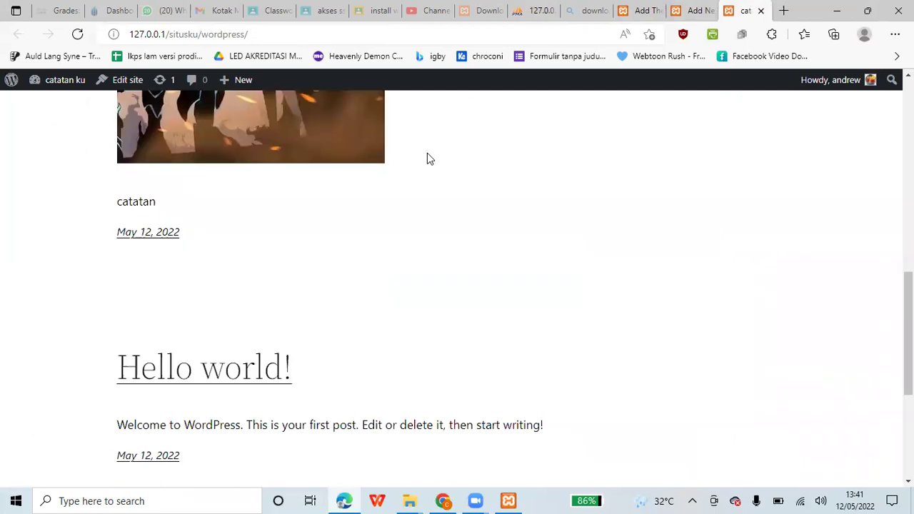
scroll(427, 153, "up", 5)
scroll(427, 152, "down", 2)
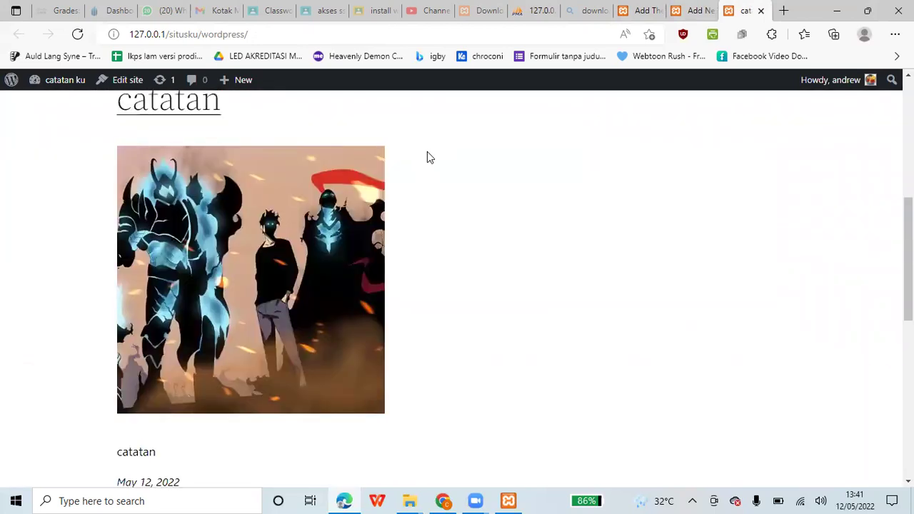
- Open the catatan post's own page from the front page and look it over
left_click(692, 10)
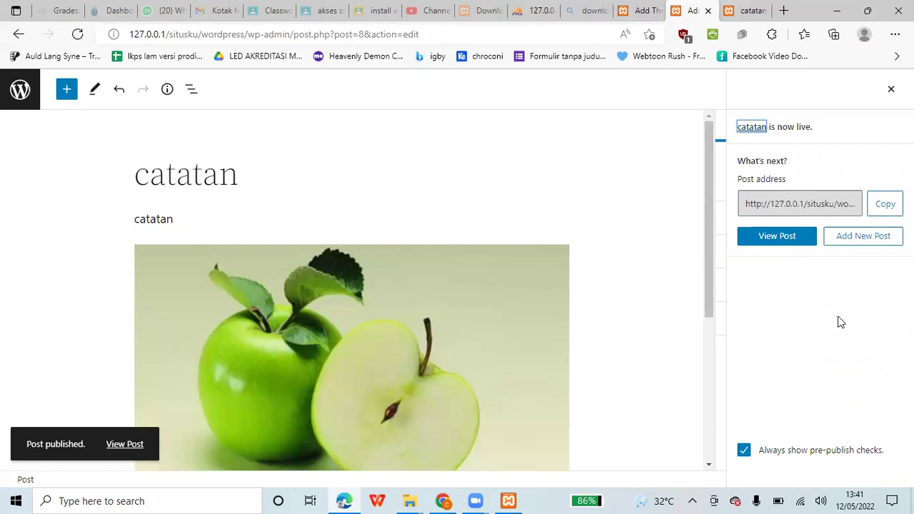
left_click(742, 7)
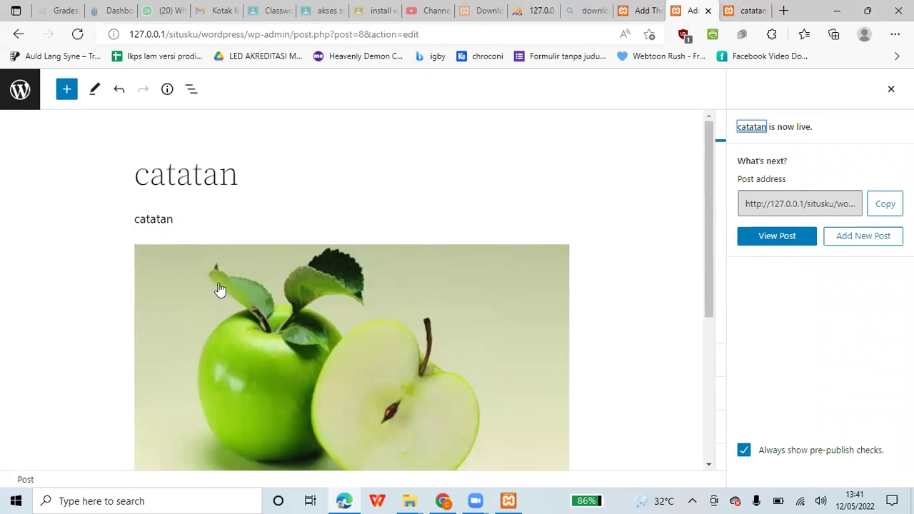
scroll(199, 255, "down", 1)
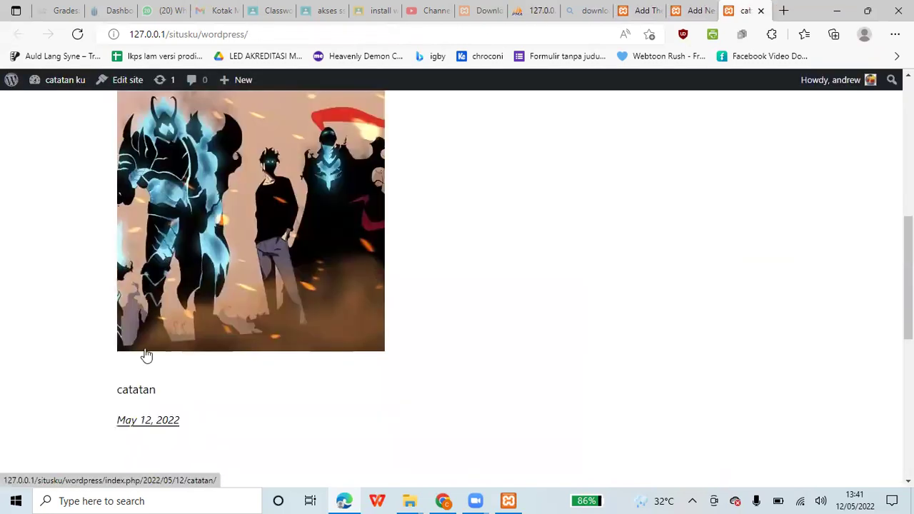
left_click(149, 421)
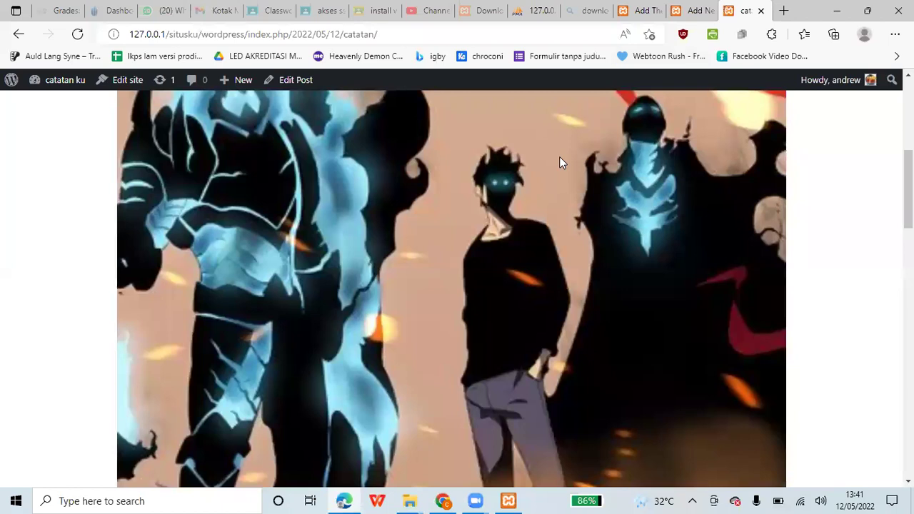
scroll(559, 162, "down", 5)
scroll(561, 162, "down", 10)
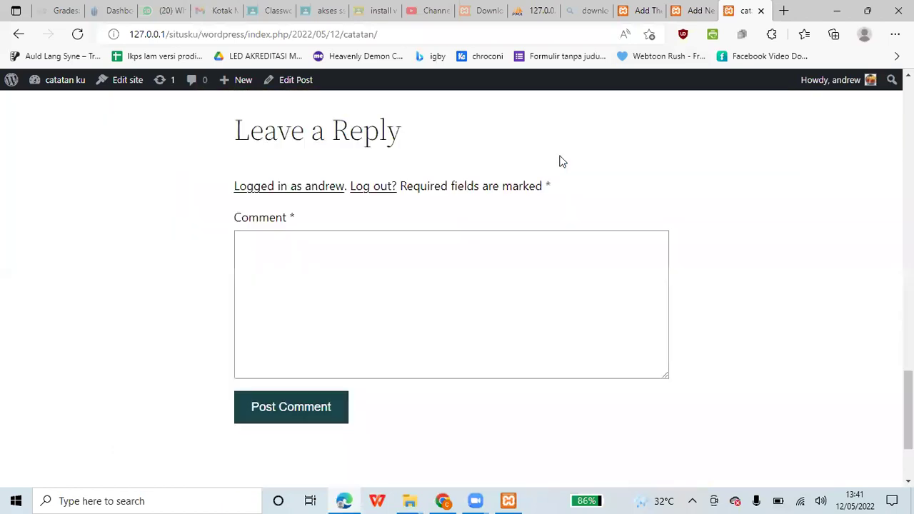
scroll(452, 112, "up", 10)
scroll(116, 107, "up", 5)
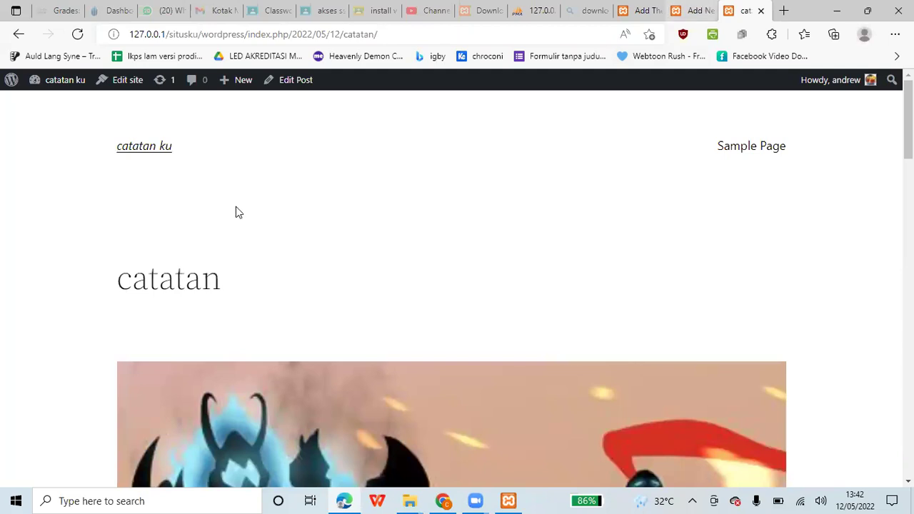
key("ctrl+shift+Tab")
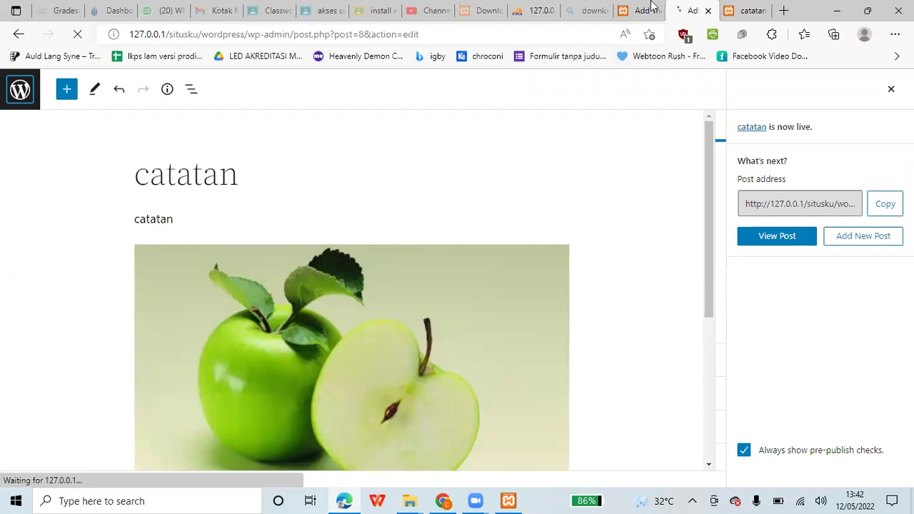
- Activate the OceanWP theme and bring up the tab showing the published catatan post
key("ctrl+shift+Tab")
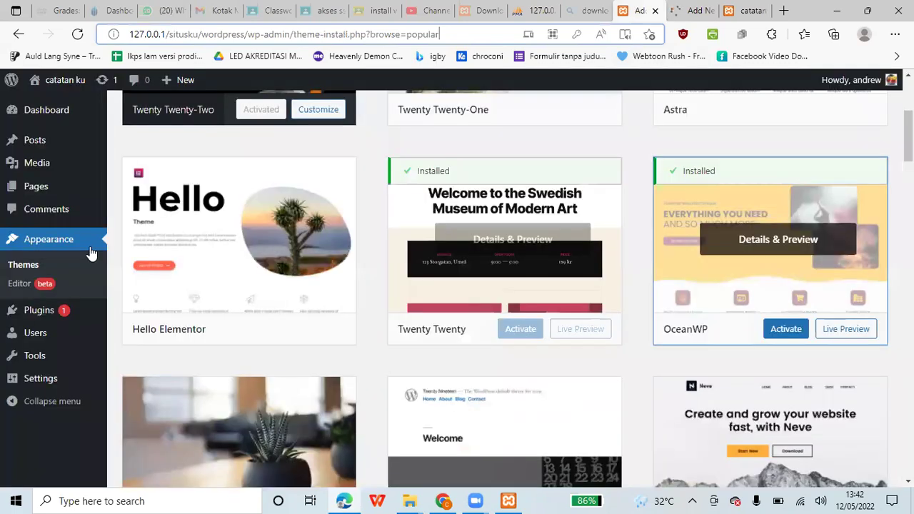
left_click(785, 329)
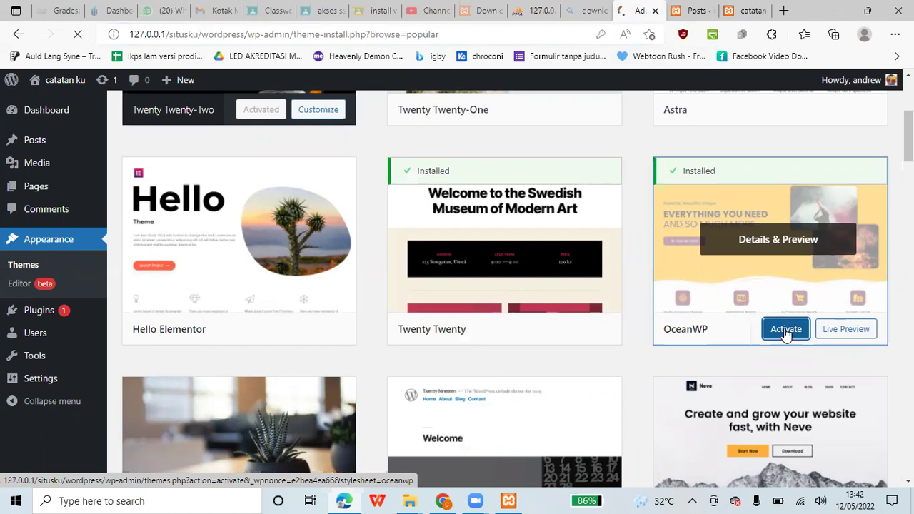
scroll(785, 332, "down", 2)
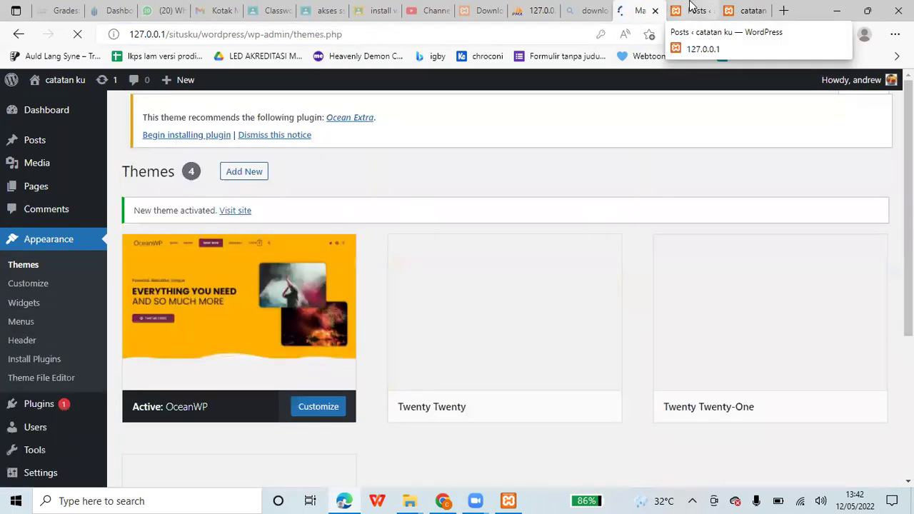
key("ctrl+Tab")
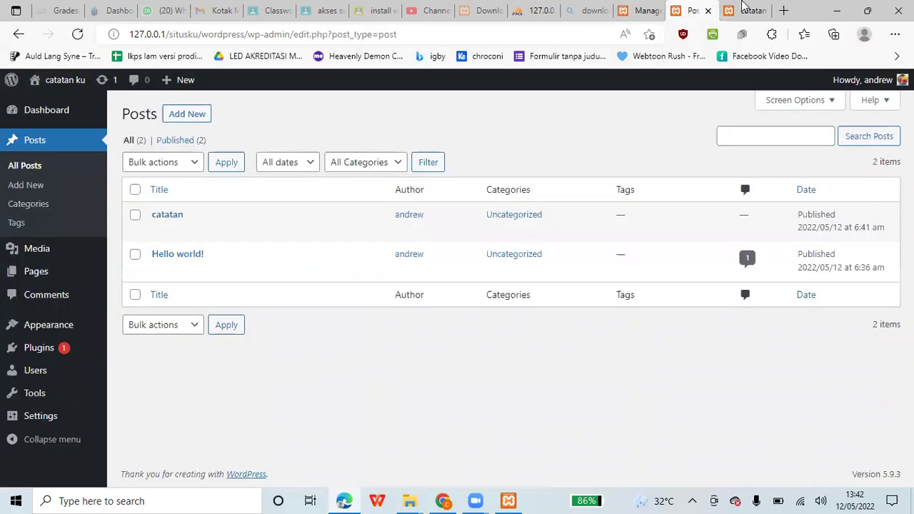
left_click(745, 10)
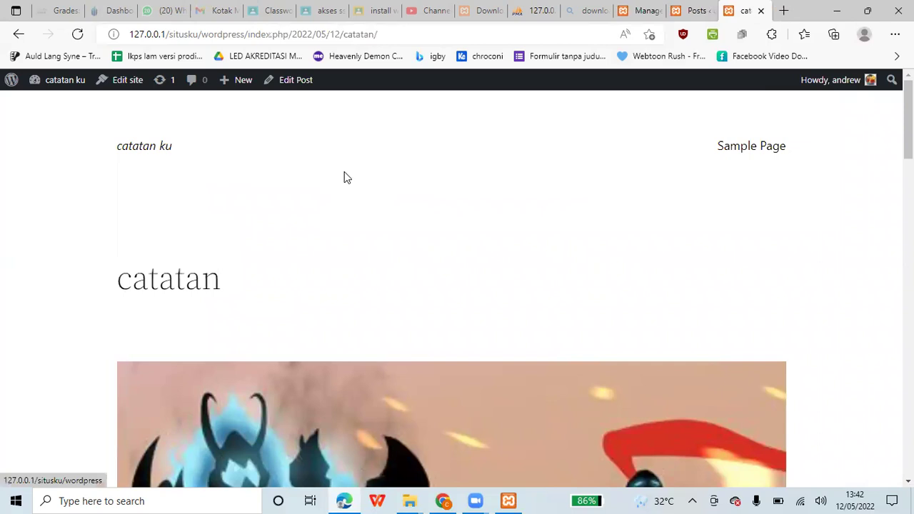
- Load the home page and scroll through its OceanWP layout listing catatan and Hello world!
key("Return")
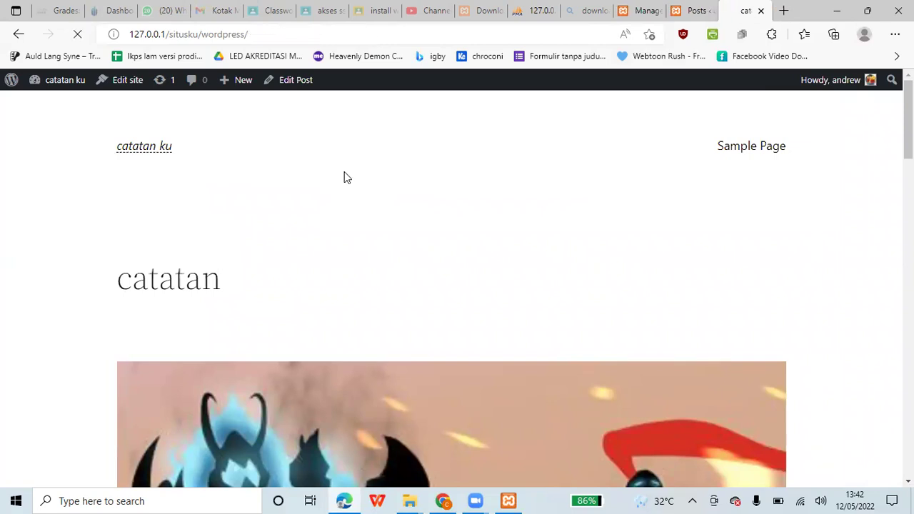
scroll(344, 179, "down", 3)
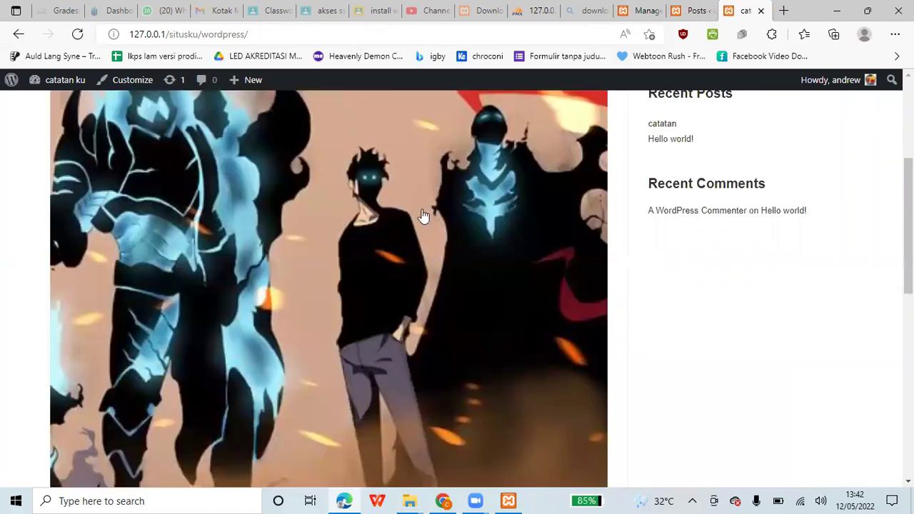
scroll(423, 216, "down", 4)
scroll(423, 215, "up", 1)
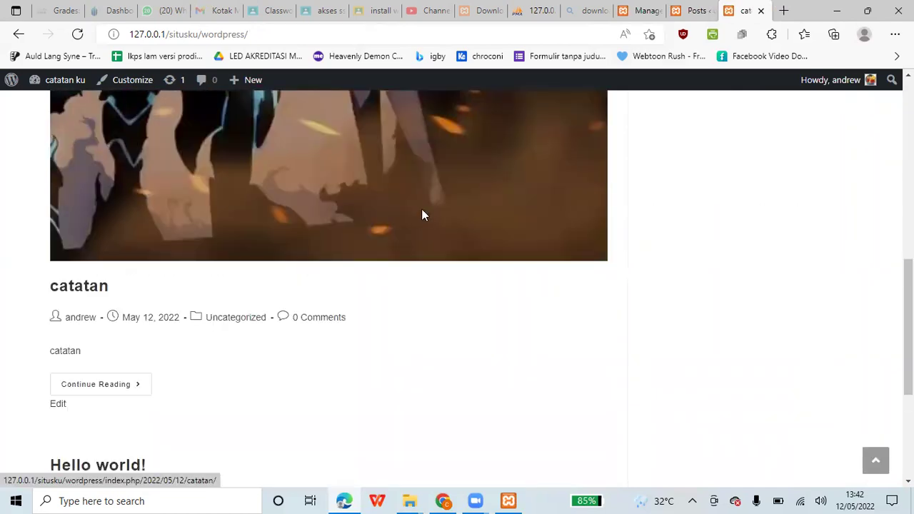
scroll(421, 214, "up", 4)
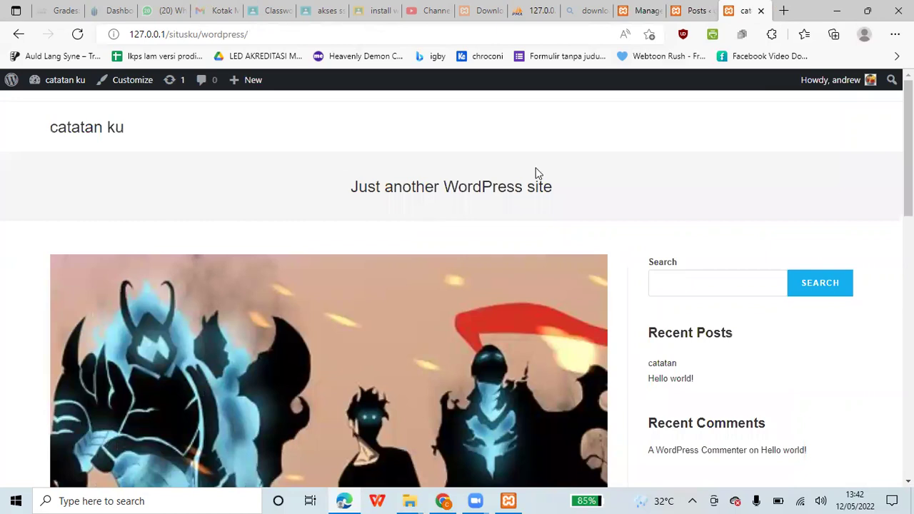
scroll(538, 173, "down", 3)
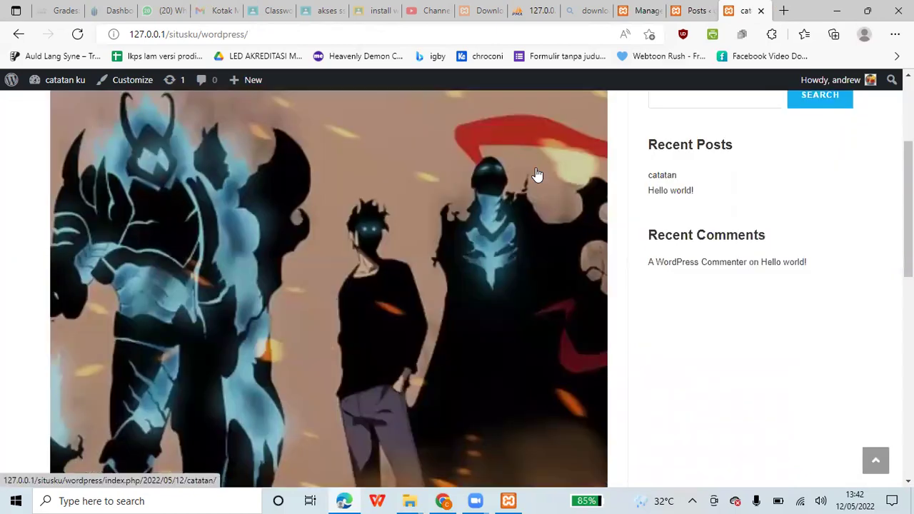
scroll(537, 175, "down", 1)
scroll(573, 182, "down", 3)
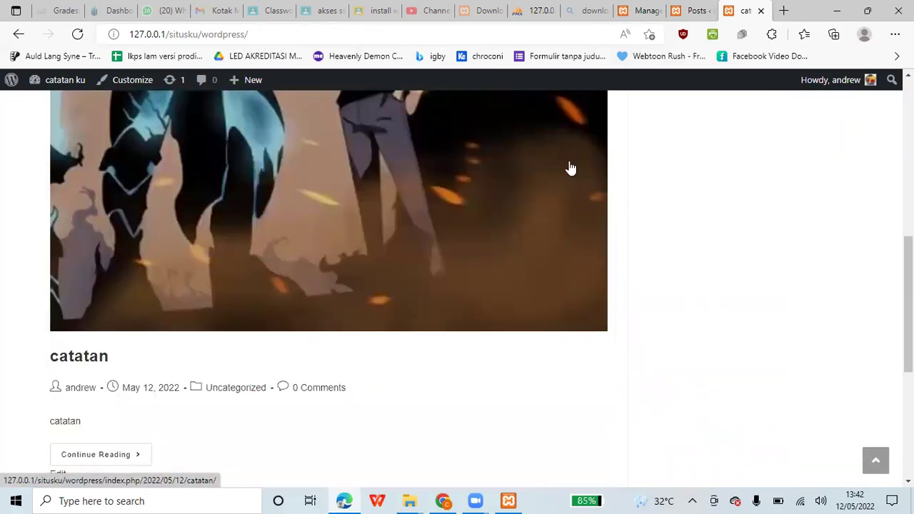
scroll(569, 163, "up", 2)
scroll(616, 220, "up", 5)
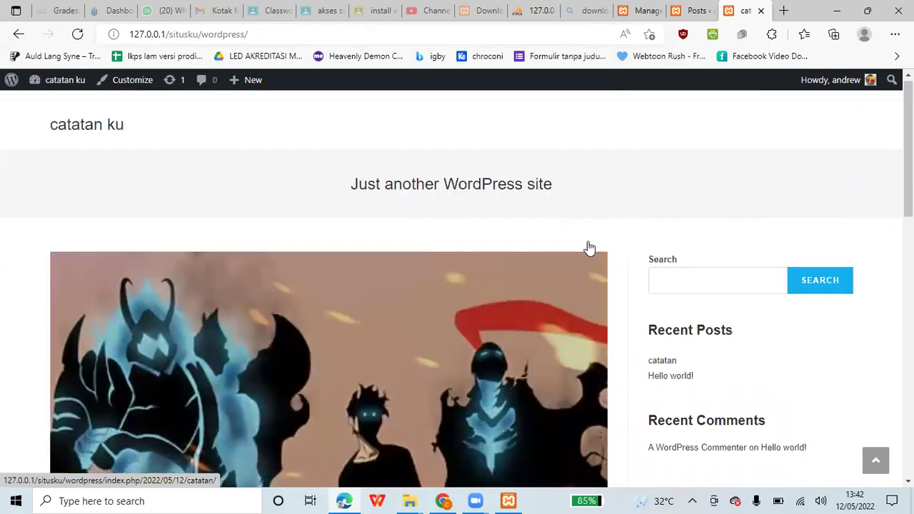
scroll(587, 247, "down", 4)
scroll(117, 229, "down", 5)
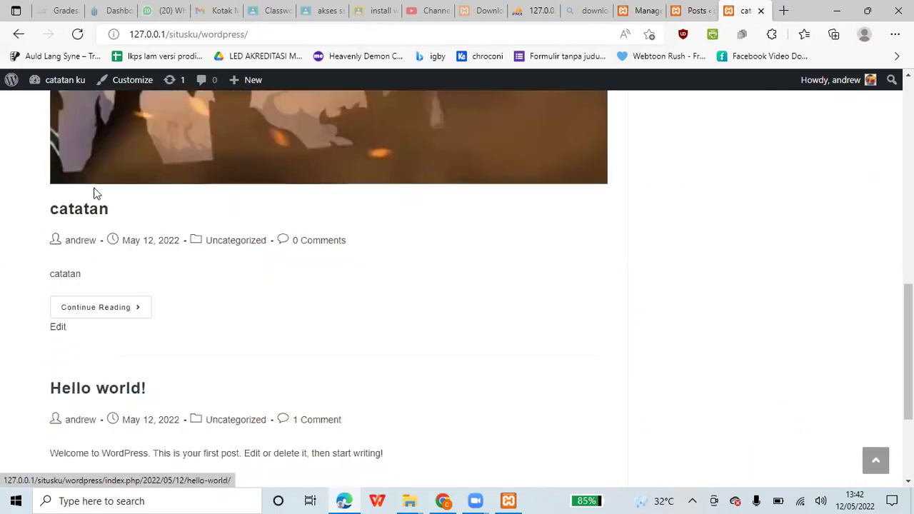
scroll(96, 193, "down", 3)
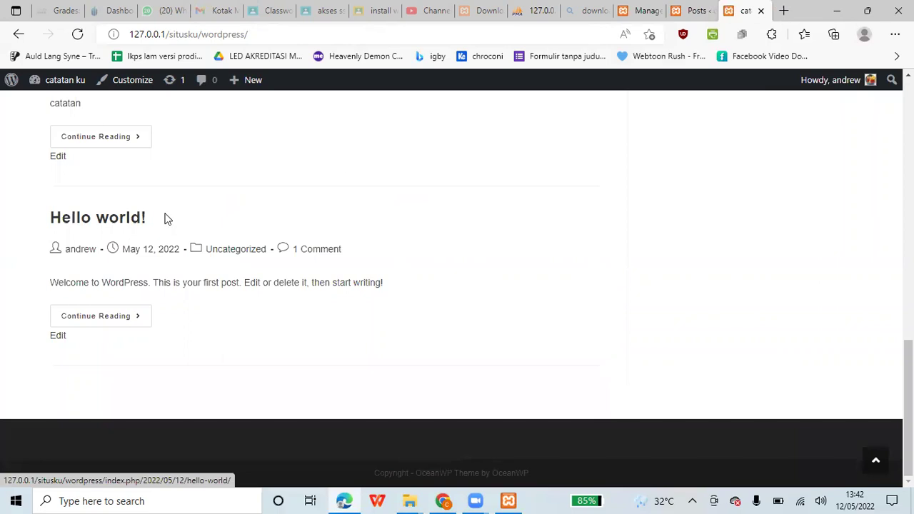
scroll(165, 223, "up", 3)
scroll(282, 273, "up", 4)
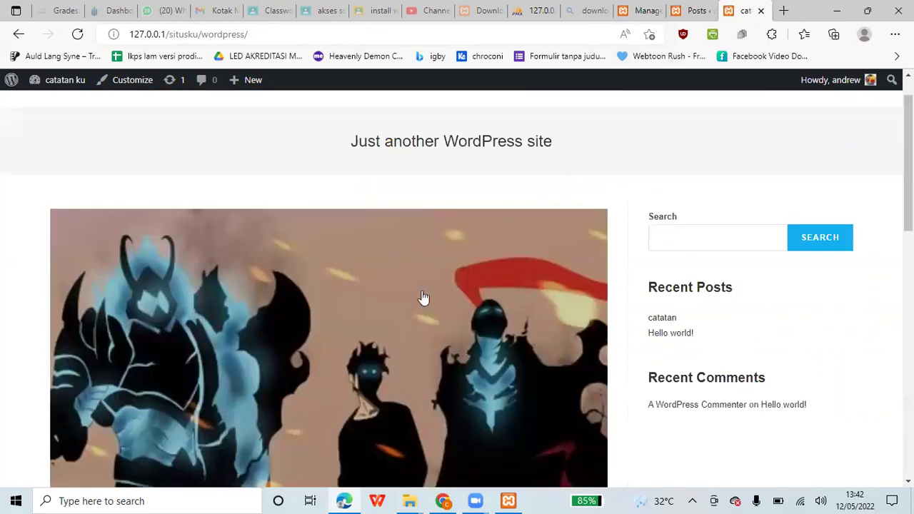
scroll(426, 296, "down", 3)
scroll(342, 235, "down", 3)
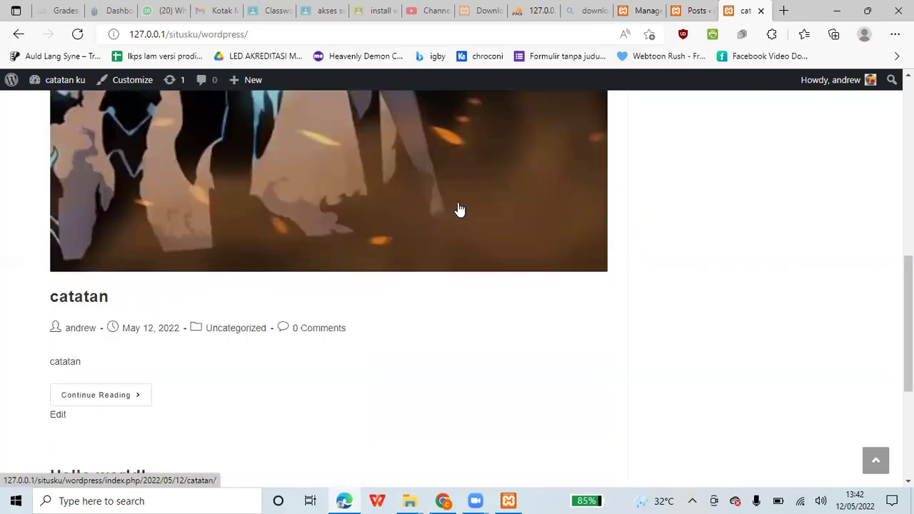
scroll(459, 210, "up", 3)
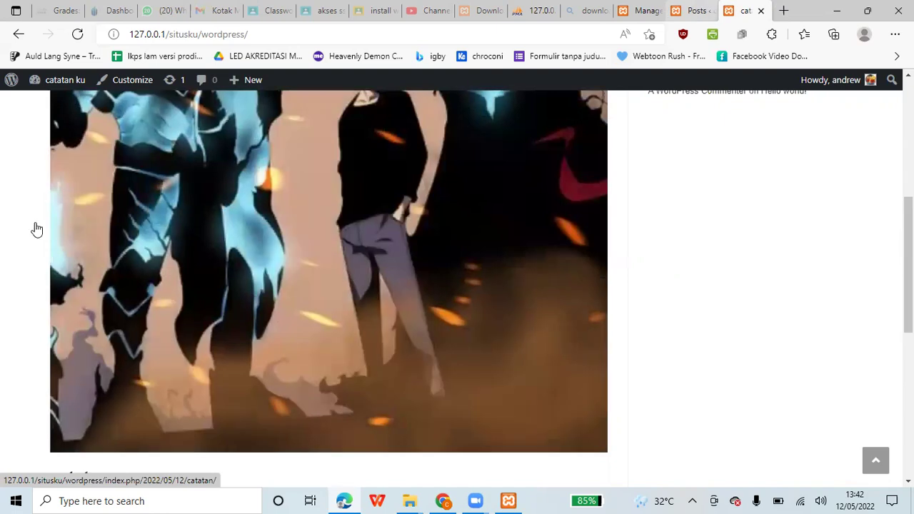
key("ctrl+shift+Tab")
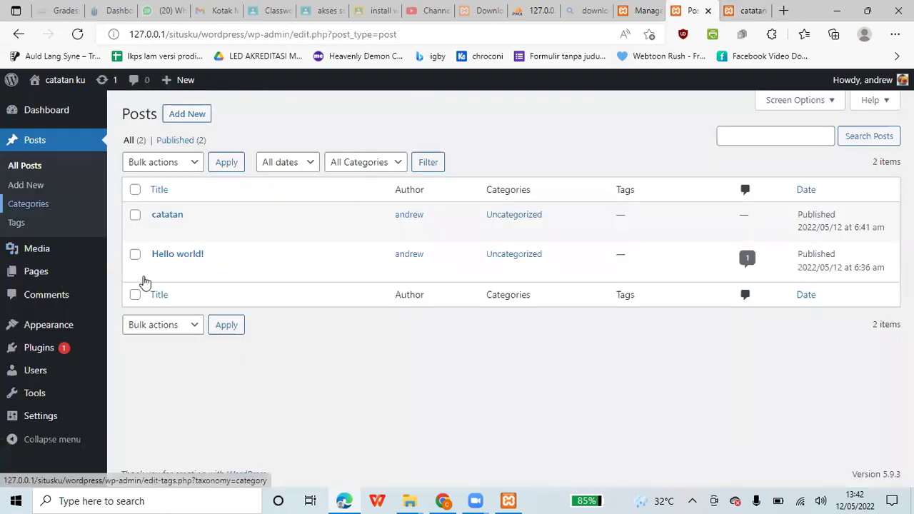
- Start a new WordPress page from Pages > Add New
left_click(132, 293)
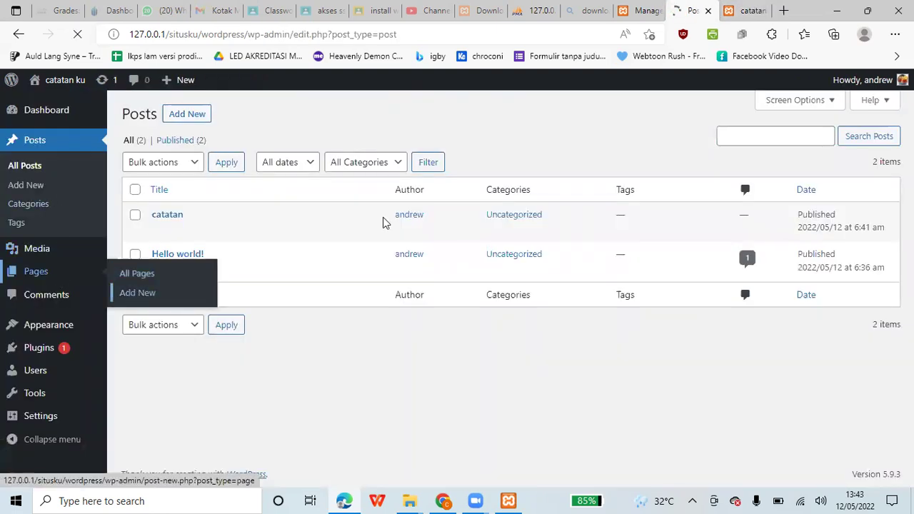
left_click(760, 9)
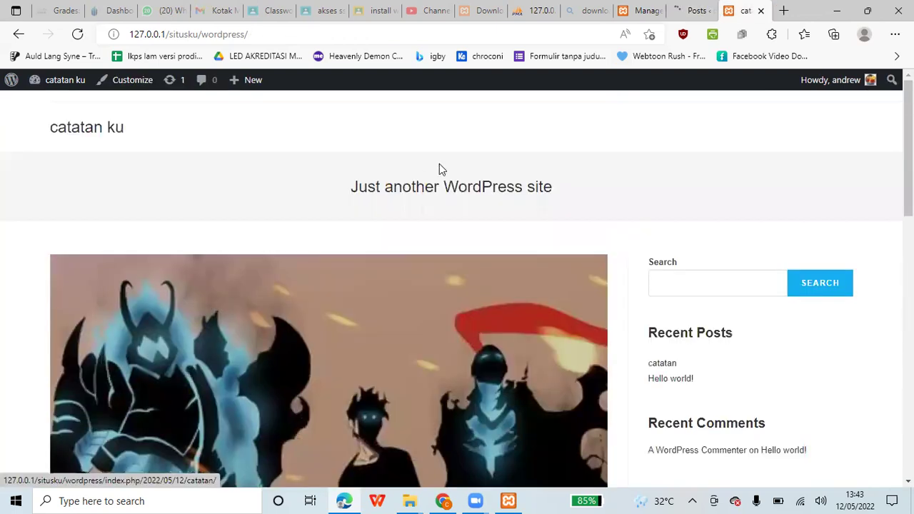
left_click(691, 7)
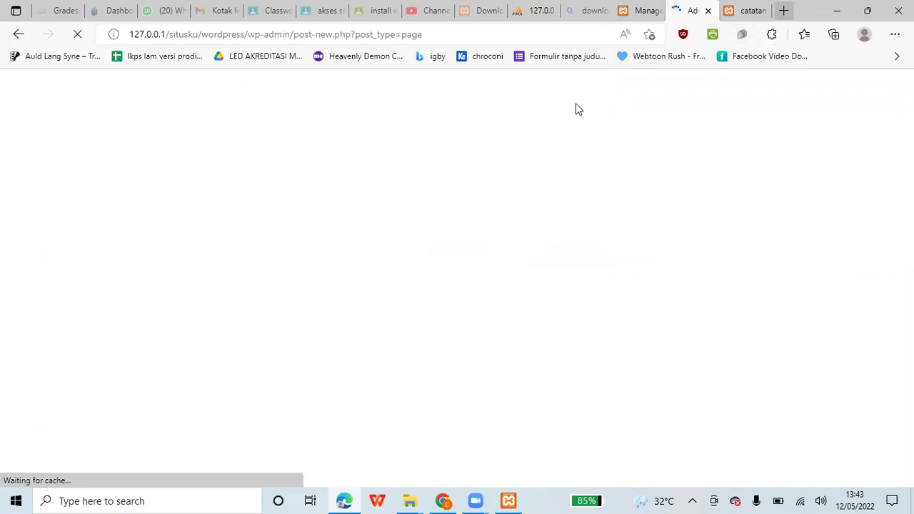
- Load ti.fst.uinjkt.ac.id in a new browser tab, then return to the page editor tab
key("ctrl+t")
type("ti")
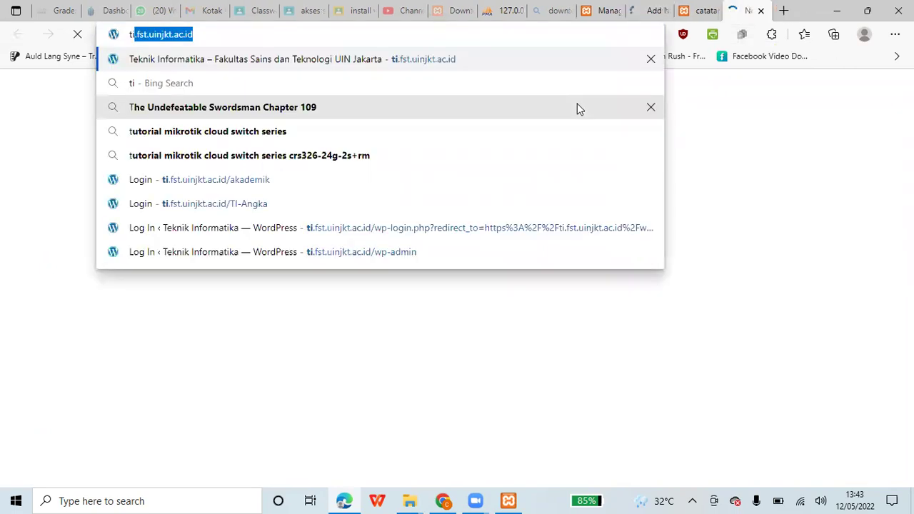
key("Return")
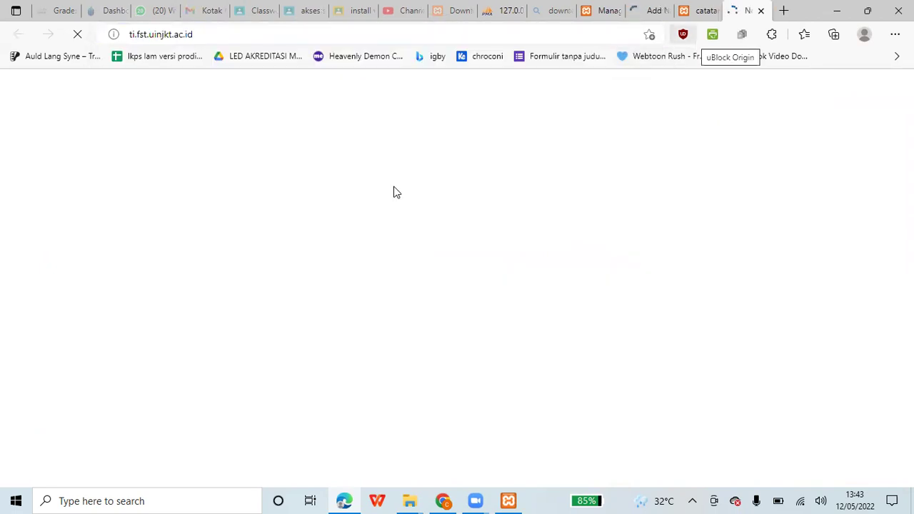
key("ctrl+shift+Tab")
key("ctrl+shift+Tab")
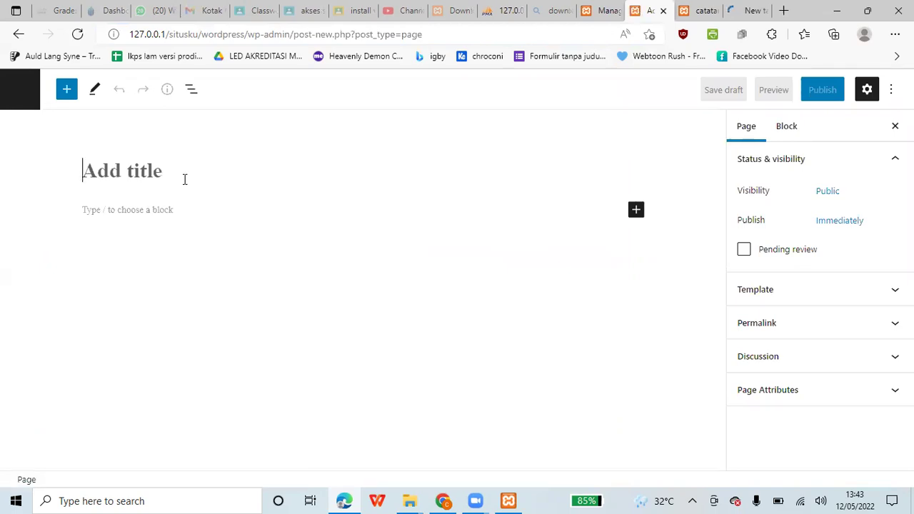
- Title the page 'about me' and write 'saya adalah' in the body
type("about")
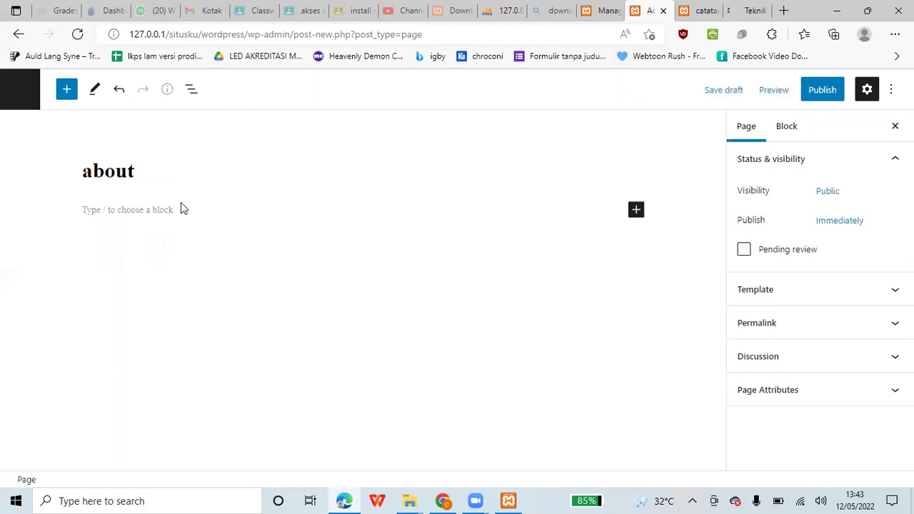
type(" me")
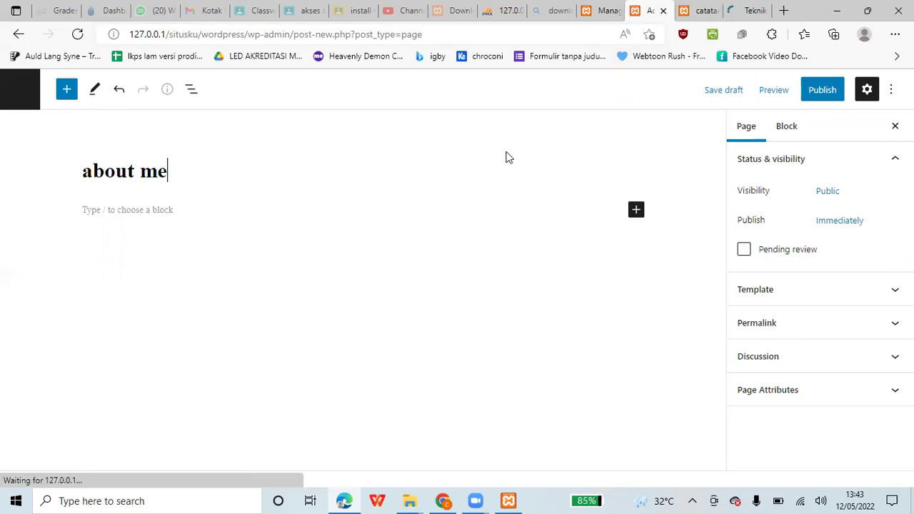
left_click(143, 207)
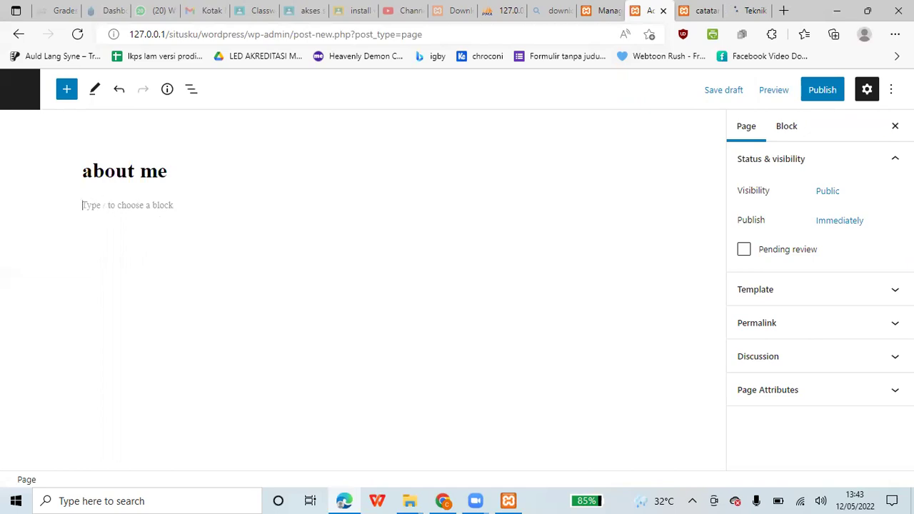
type("saya adalah")
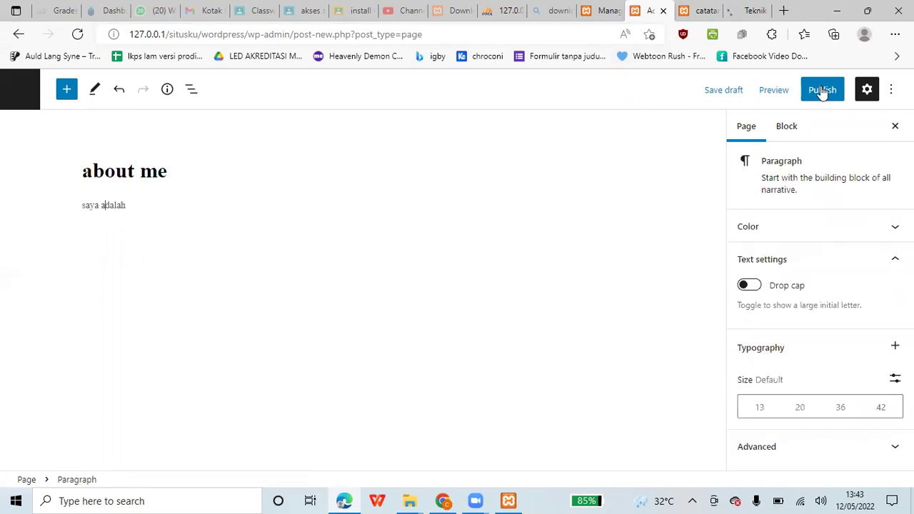
- Publish the page, exit the editor, and switch to the Teknik Informatika tab
double_click(790, 90)
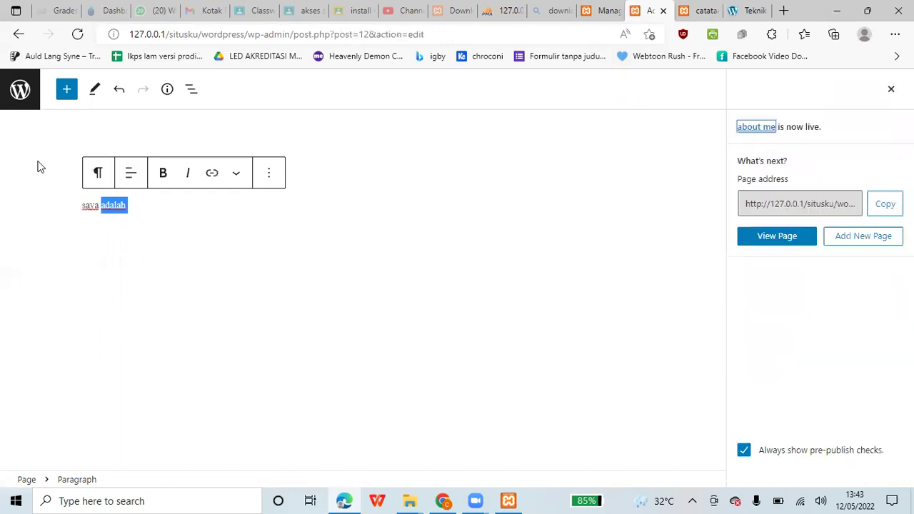
left_click(21, 95)
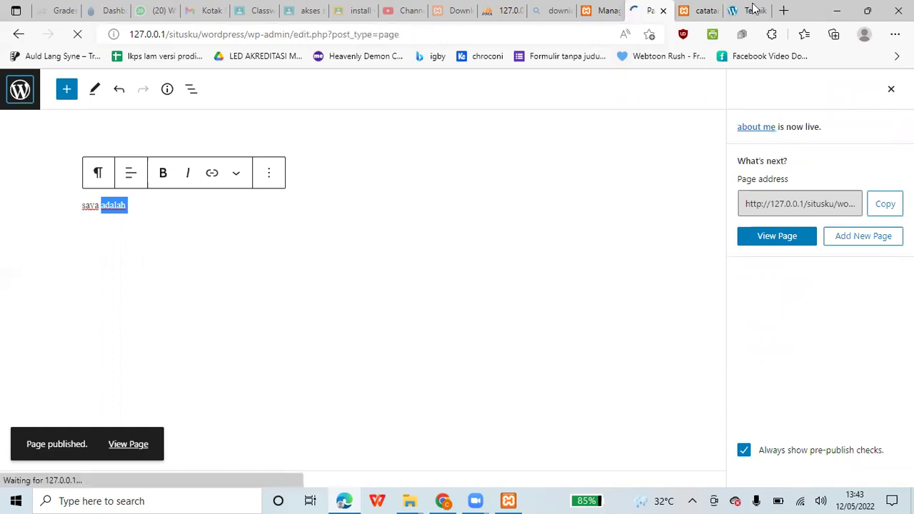
key("ctrl+Tab")
key("ctrl+Tab")
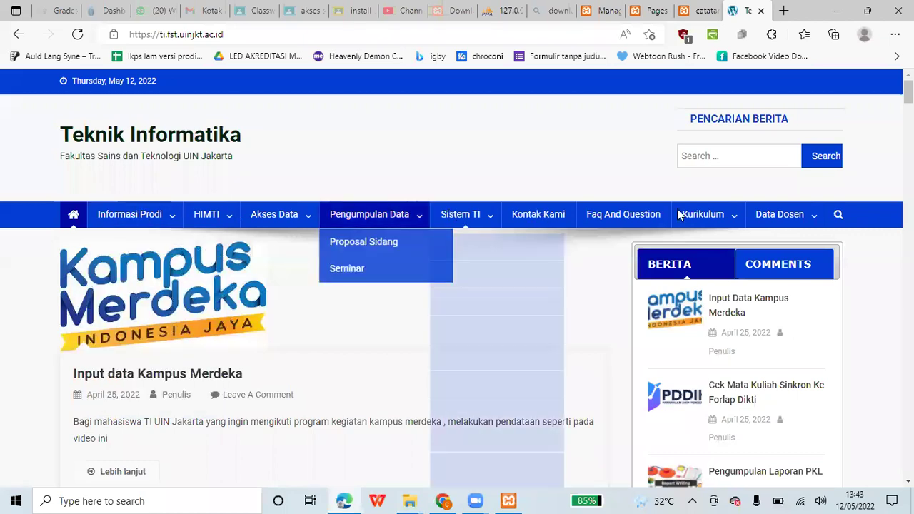
- Go to Appearance > Menus in the WordPress admin tab
left_click(650, 10)
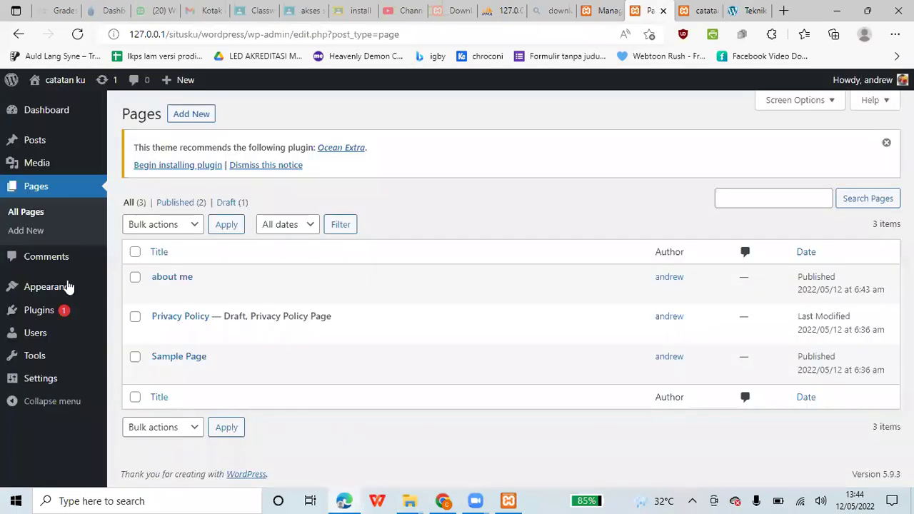
mouse_move(68, 286)
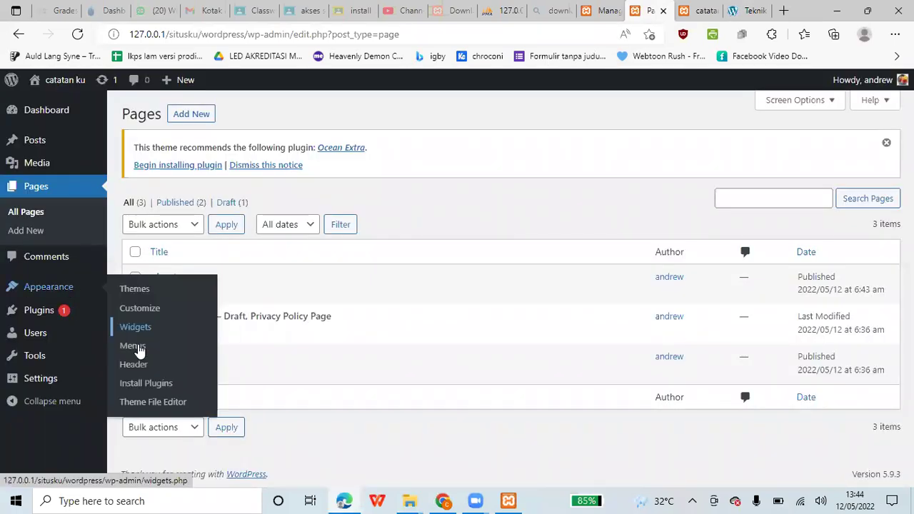
left_click(132, 346)
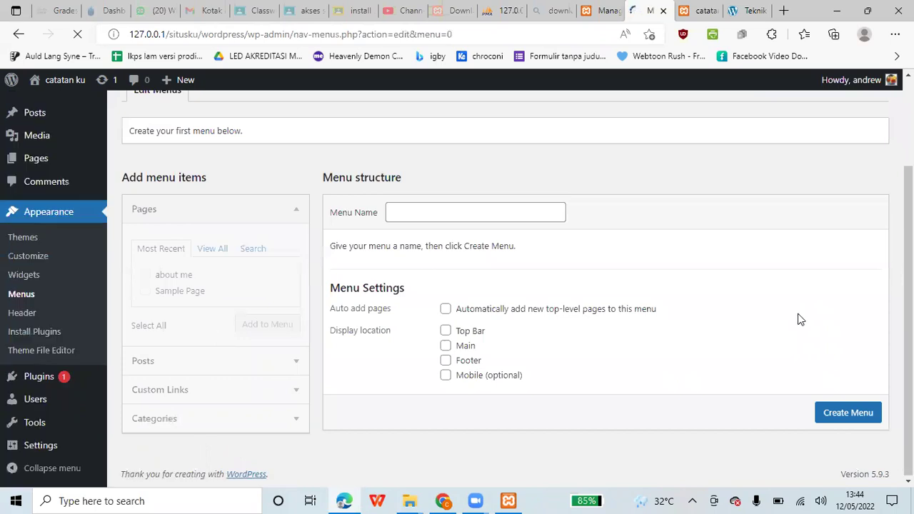
- Create a new menu named 'a'
left_click(500, 205)
type("a")
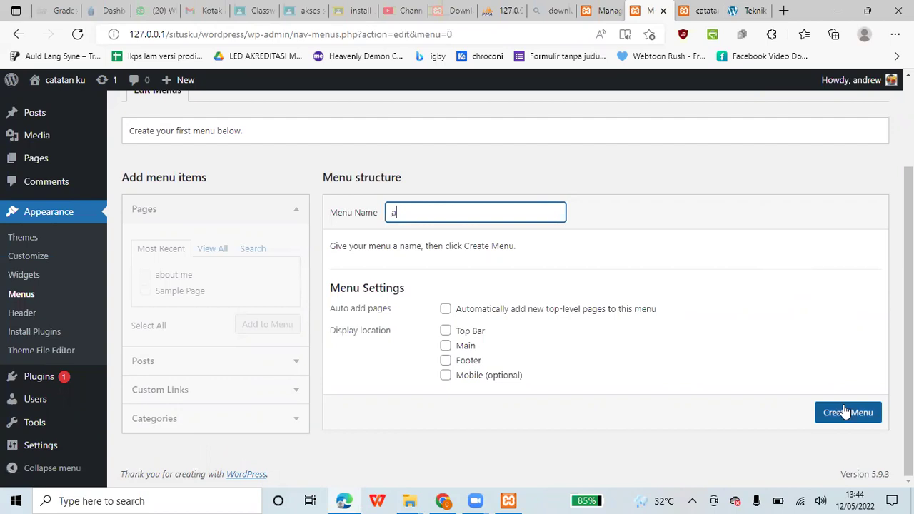
left_click(846, 410)
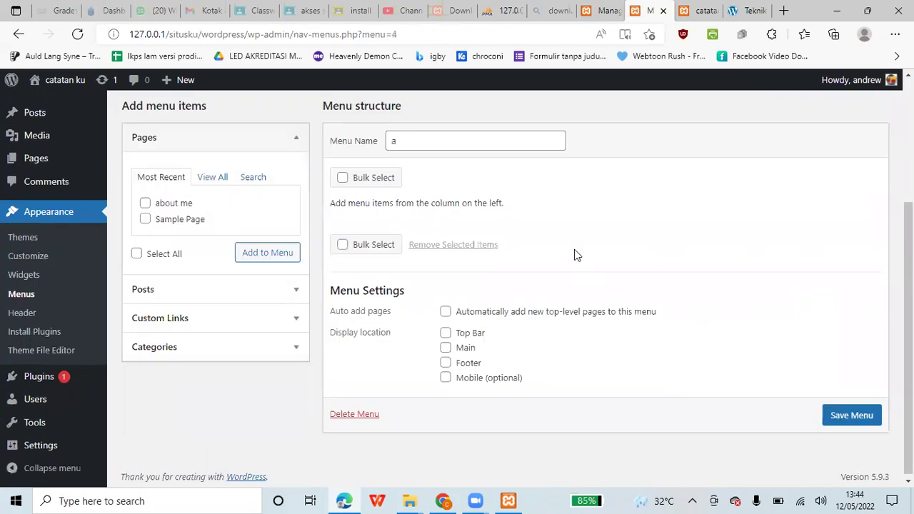
- Add the about me page to menu a, save it, and reload the front page
left_click(145, 264)
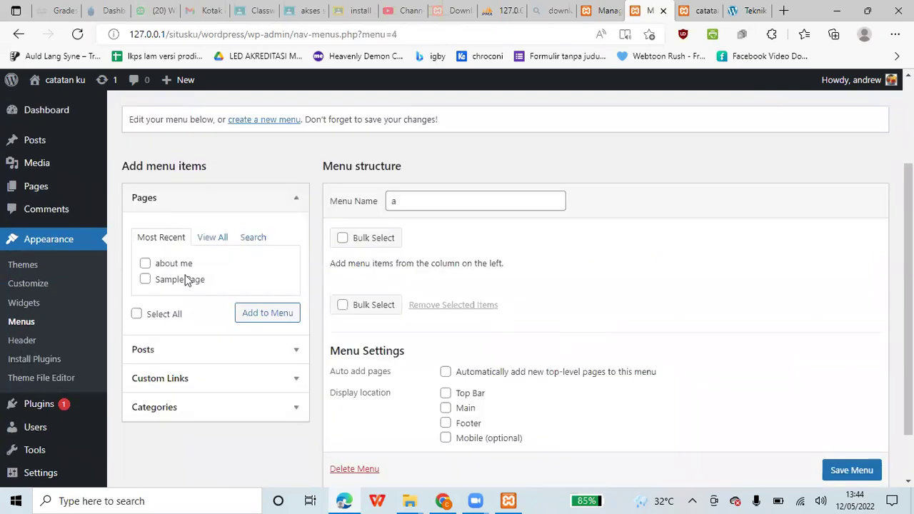
left_click(264, 316)
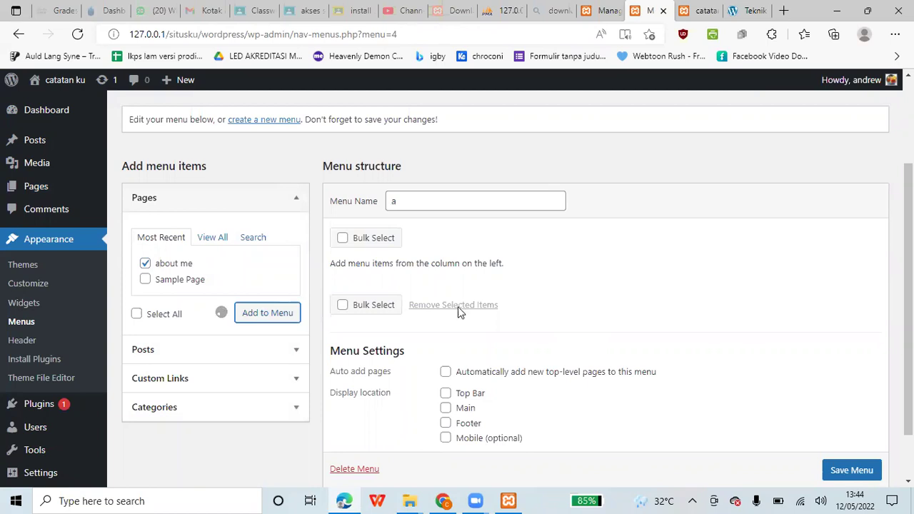
scroll(457, 306, "down", 1)
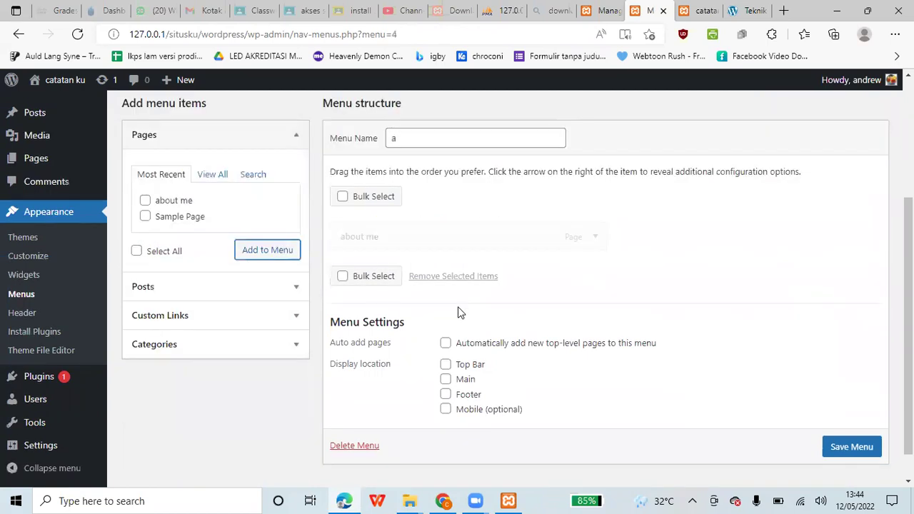
left_click(864, 448)
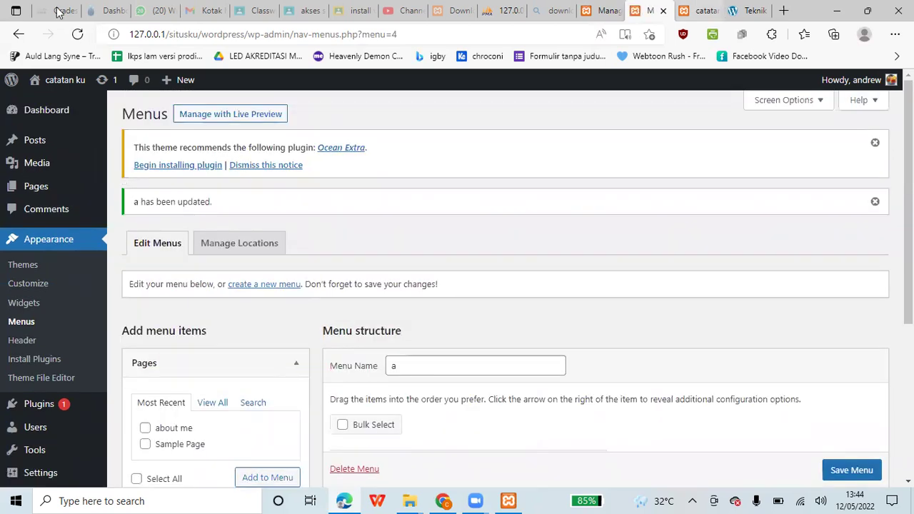
left_click(699, 10)
key("F5")
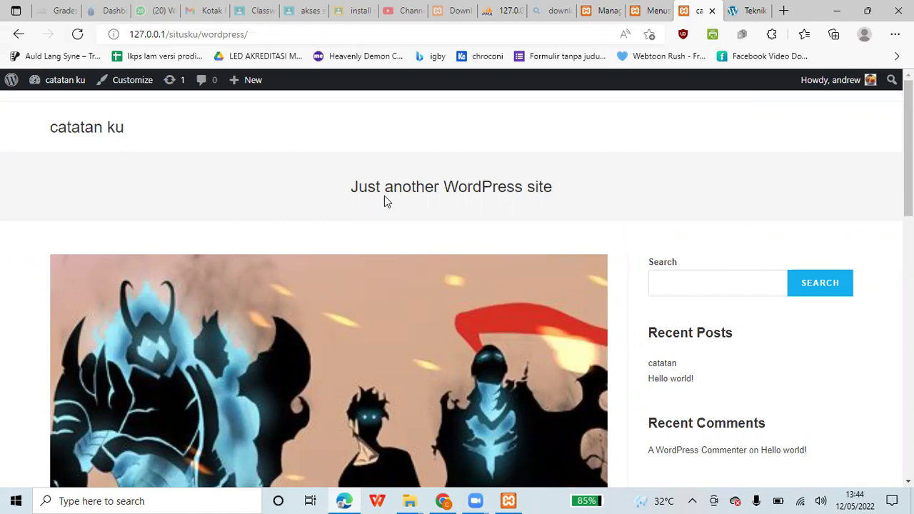
- Enable auto-adding new top-level pages and assign menu a to the Top Bar location
scroll(384, 197, "down", 5)
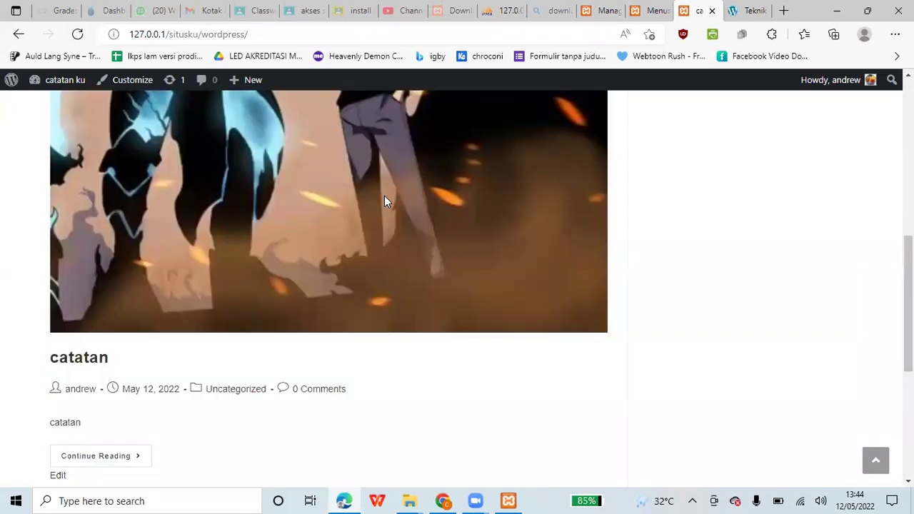
scroll(353, 199, "down", 4)
scroll(596, 221, "up", 10)
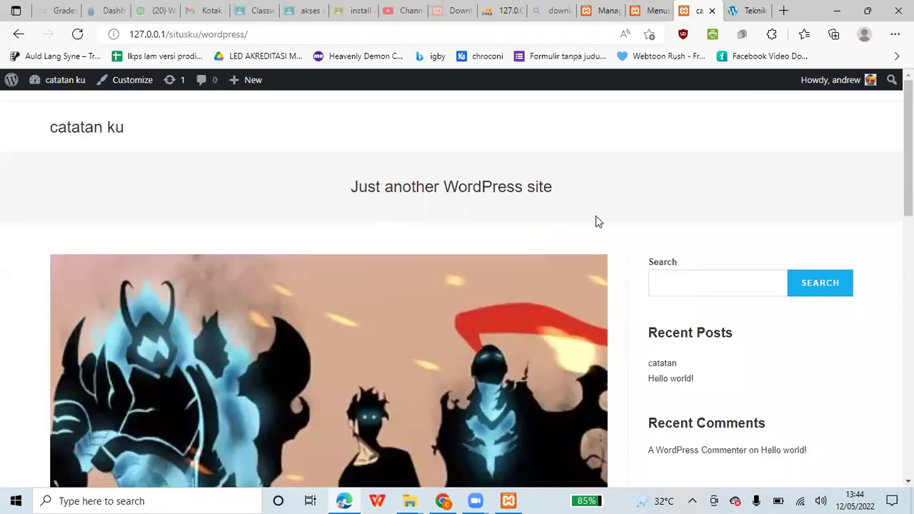
key("ctrl+shift+Tab")
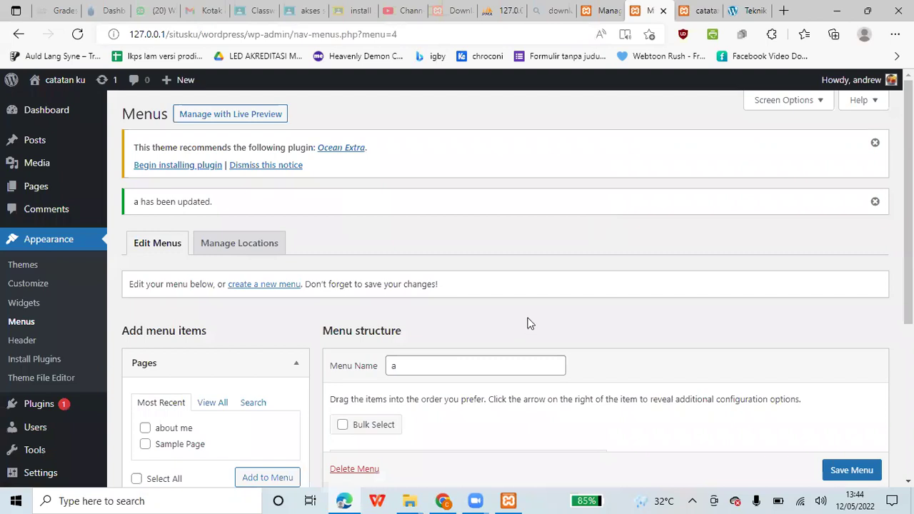
scroll(464, 318, "down", 4)
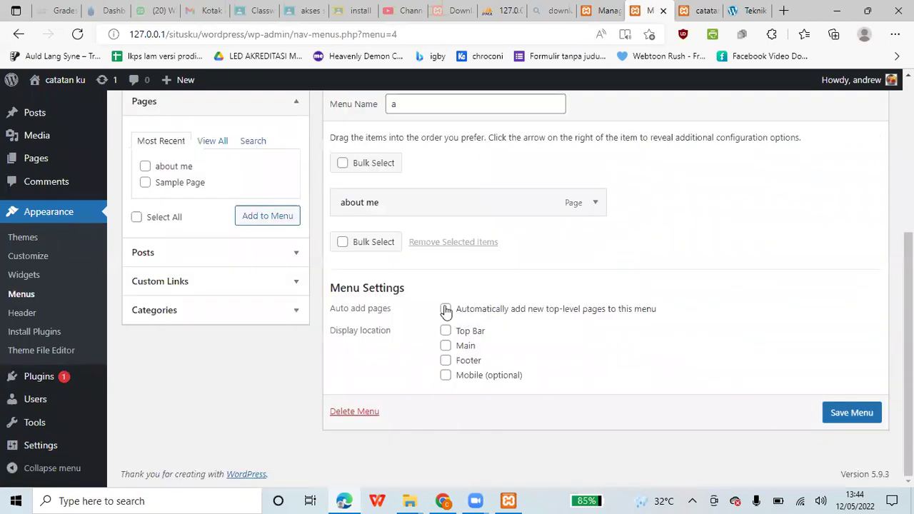
left_click(463, 312)
left_click(447, 332)
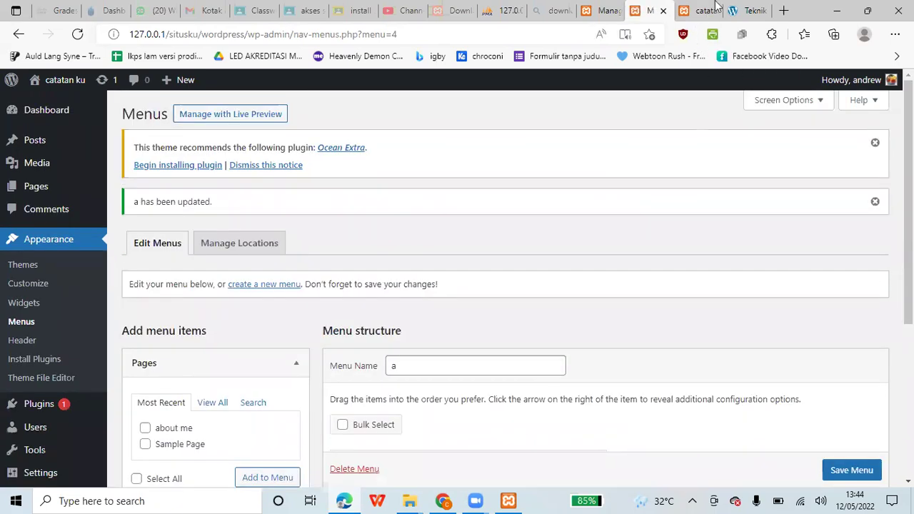
left_click(713, 9)
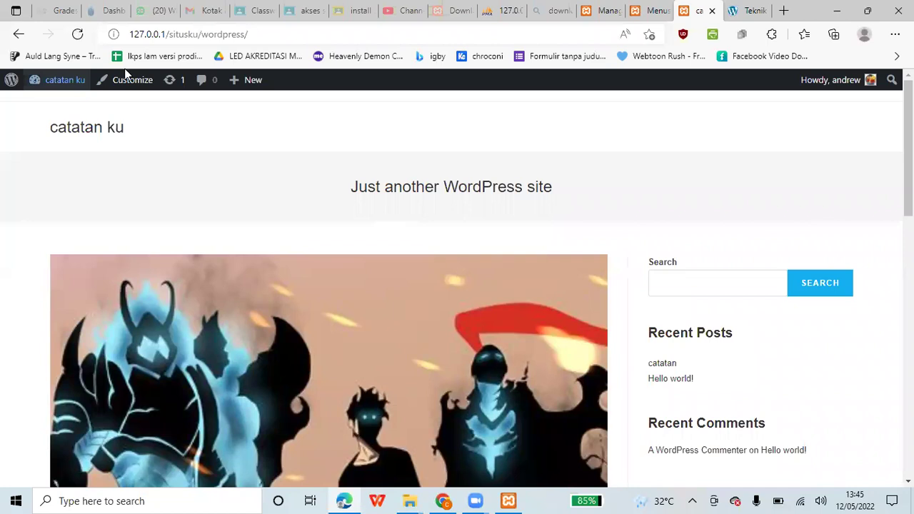
- Reload the front page to check the about me link in the top bar, then return to Menus
key("F5")
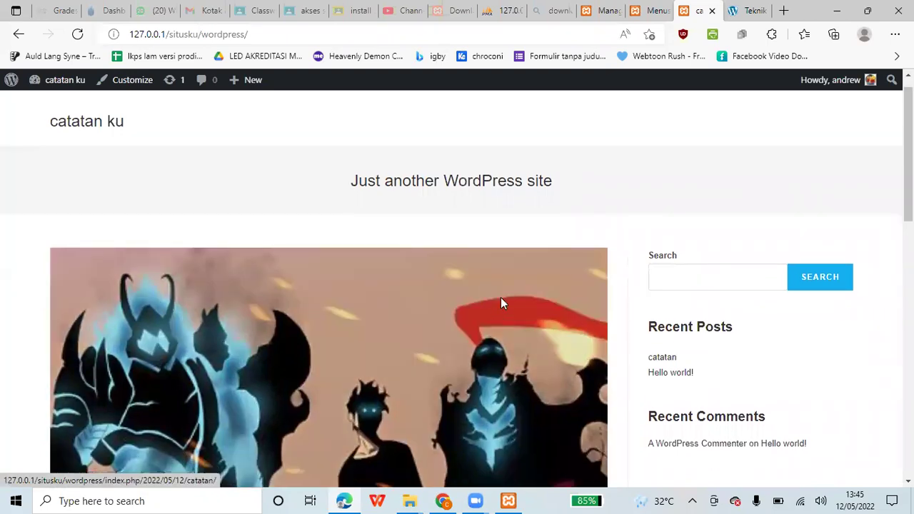
scroll(501, 303, "down", 10)
scroll(502, 304, "up", 10)
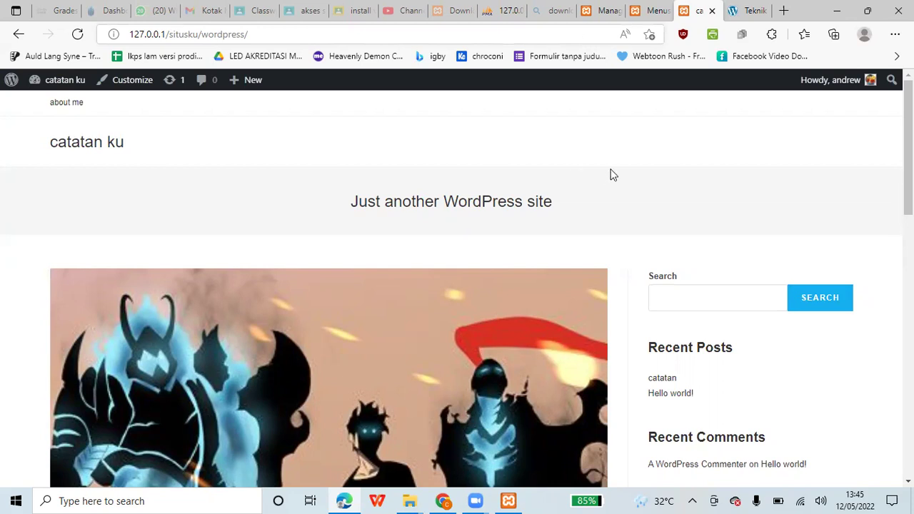
scroll(610, 168, "down", 3)
scroll(610, 164, "up", 3)
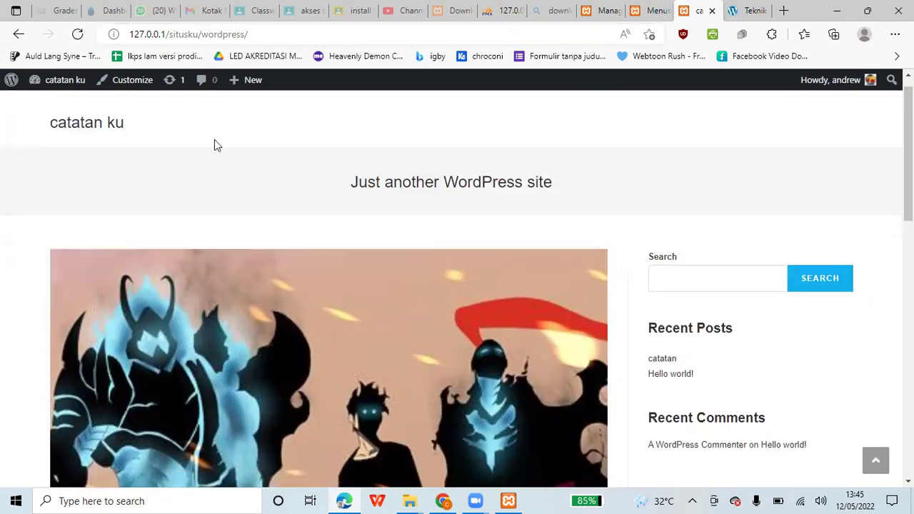
scroll(214, 139, "up", 1)
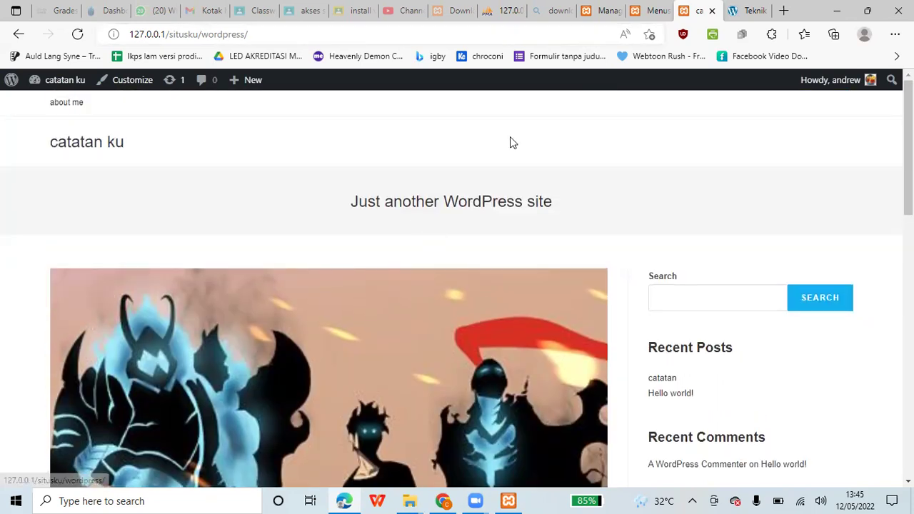
left_click(640, 6)
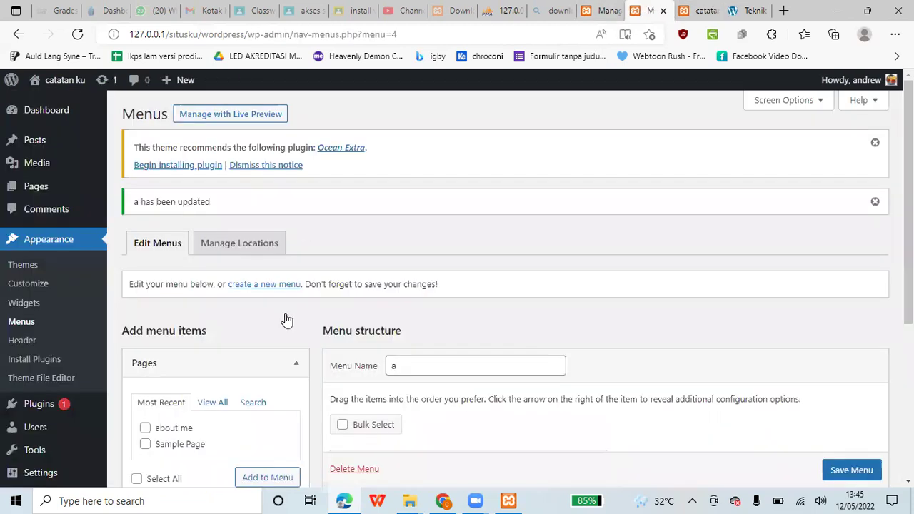
scroll(286, 321, "down", 2)
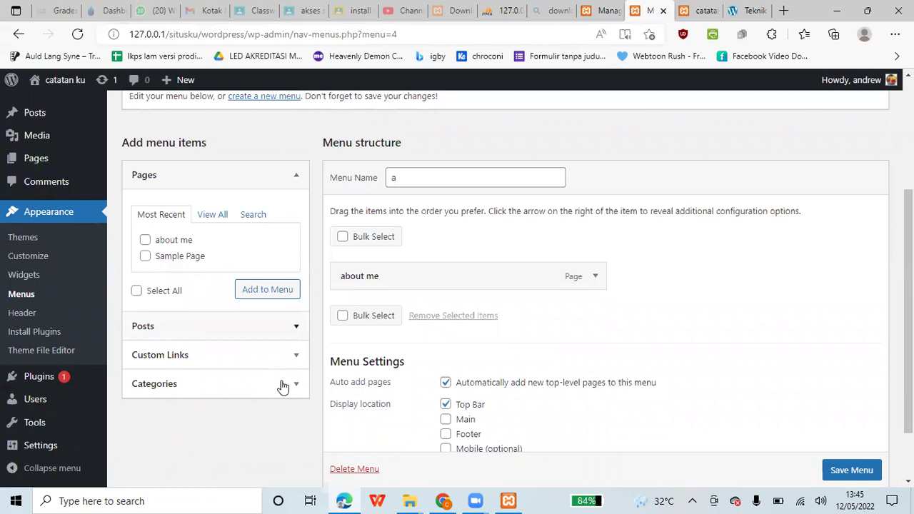
left_click(214, 384)
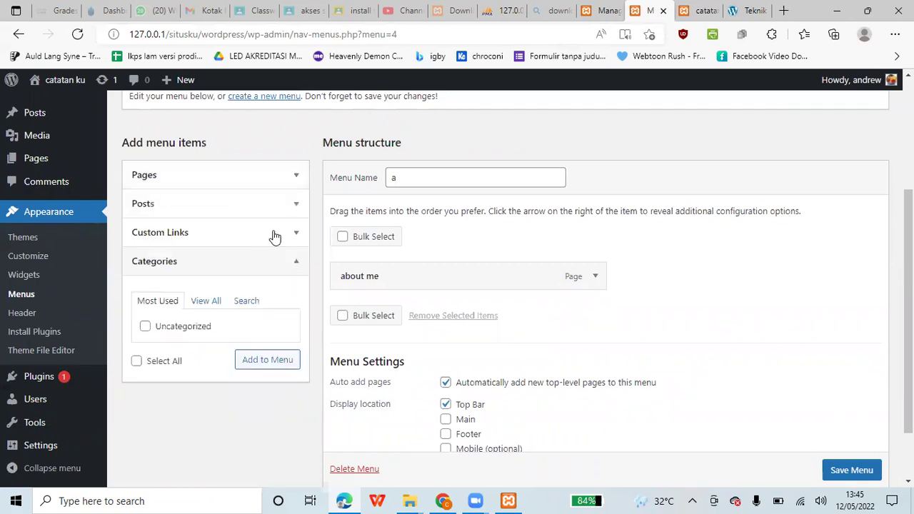
left_click(258, 268)
left_click(230, 303)
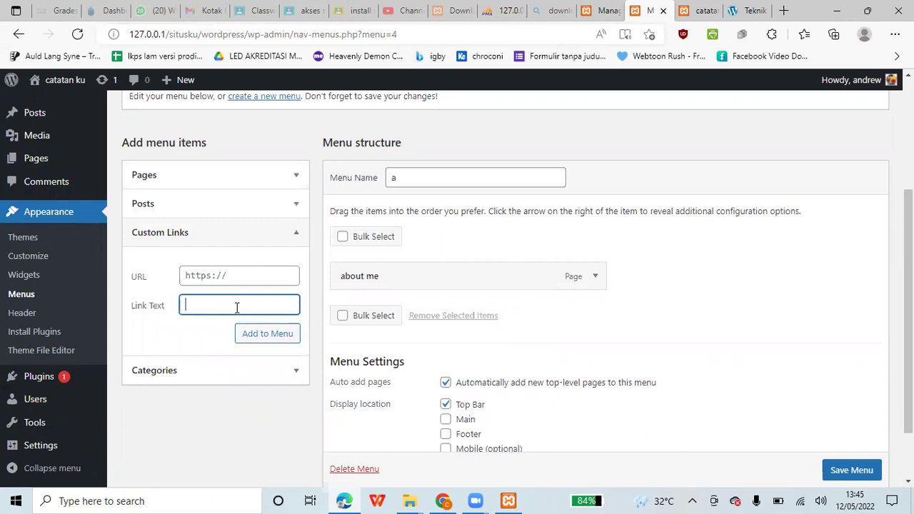
type("Home")
left_click(270, 277)
type("https://")
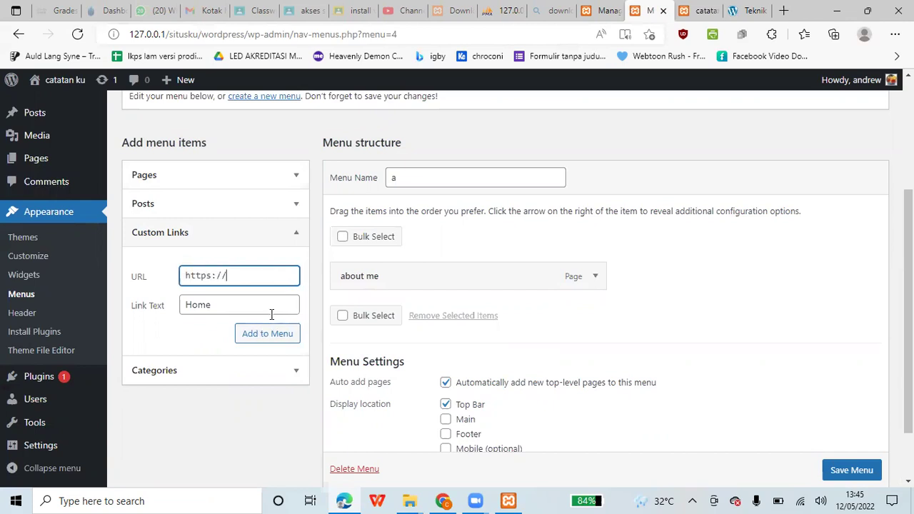
type(".")
key("Return")
- Nest about me under Home as a sub item, save the menu, and reload the site
scroll(525, 300, "down", 1)
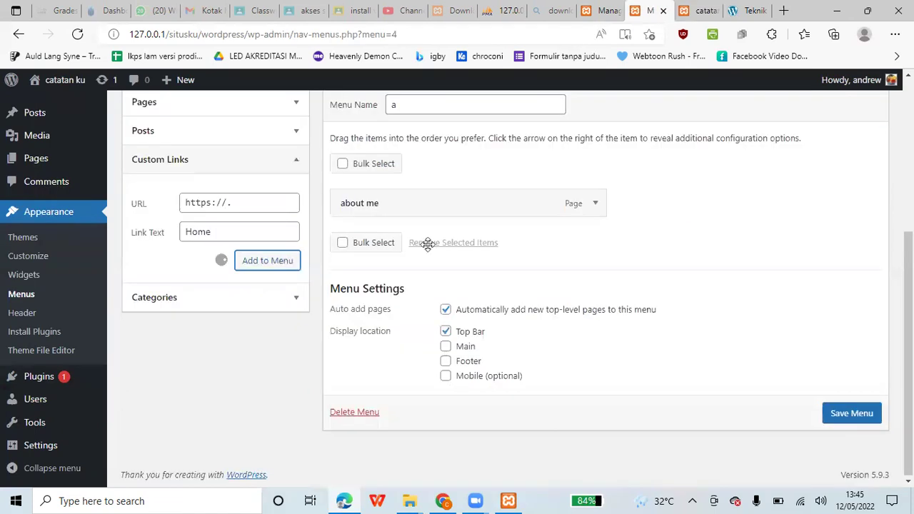
left_click_drag(446, 203, 464, 239)
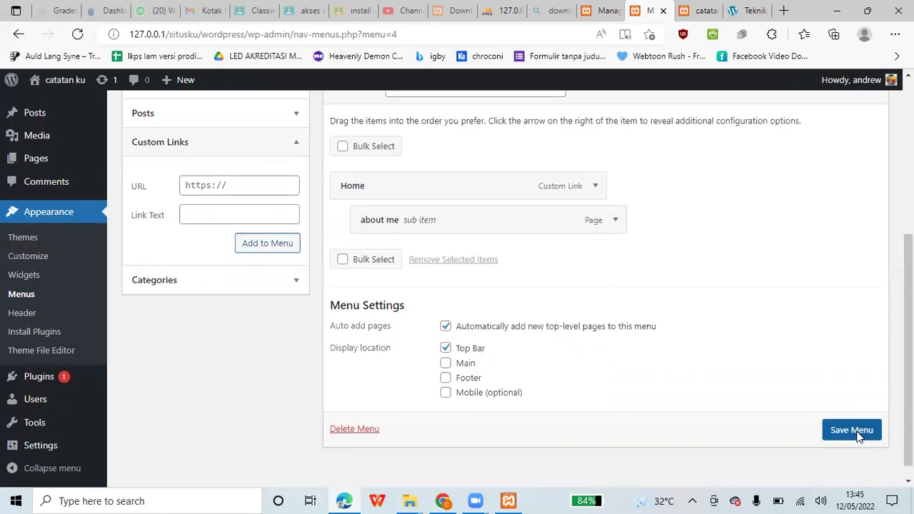
left_click(859, 431)
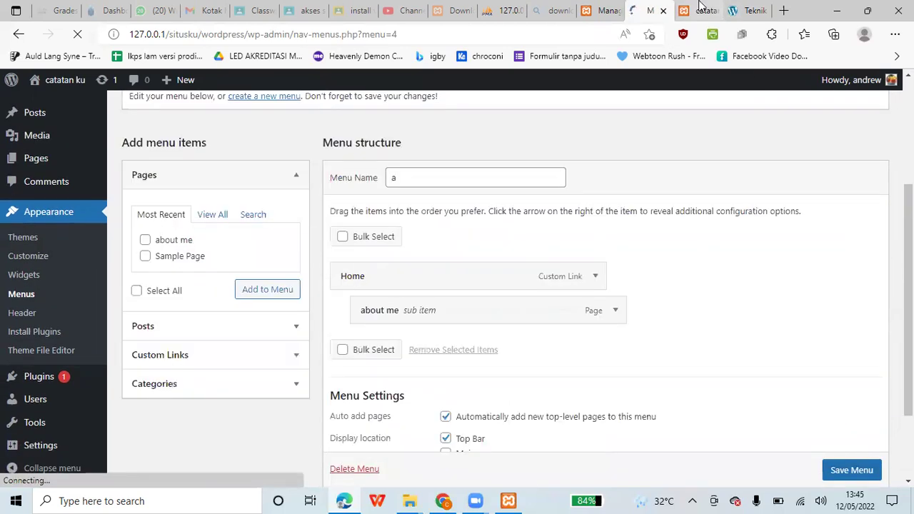
left_click(701, 7)
key("F5")
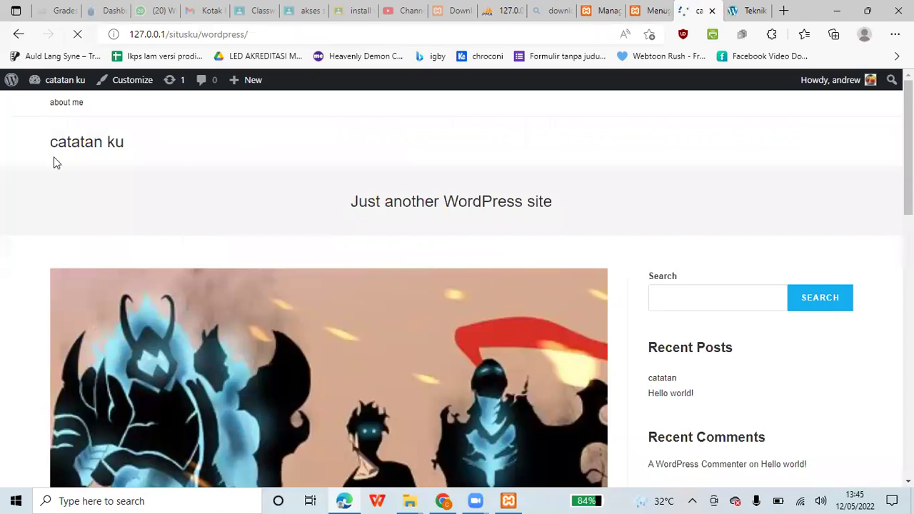
- Follow the Home top-bar link, go back from the unreachable page, and return to Menus
left_click(72, 102)
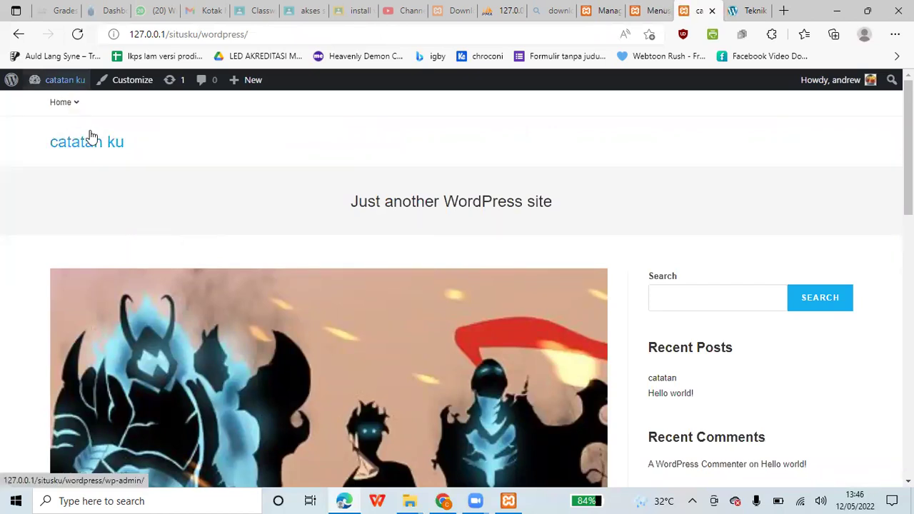
left_click(18, 34)
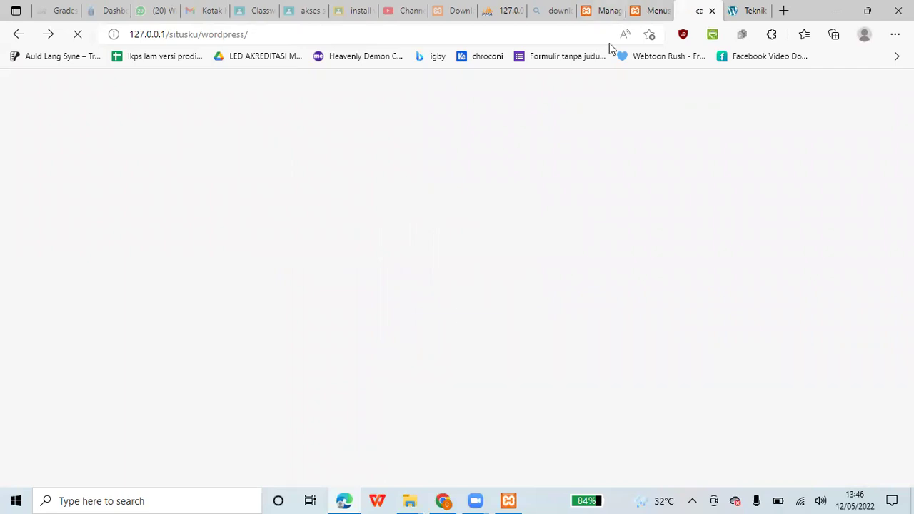
left_click(646, 9)
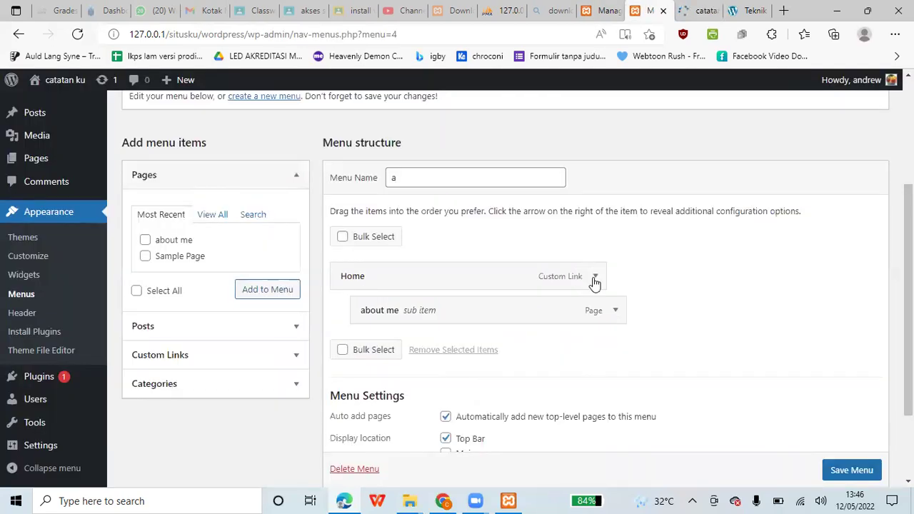
- Clear the Home link's URL, save menu a, and switch to the site's front page
left_click(595, 283)
left_click_drag(436, 318, 276, 340)
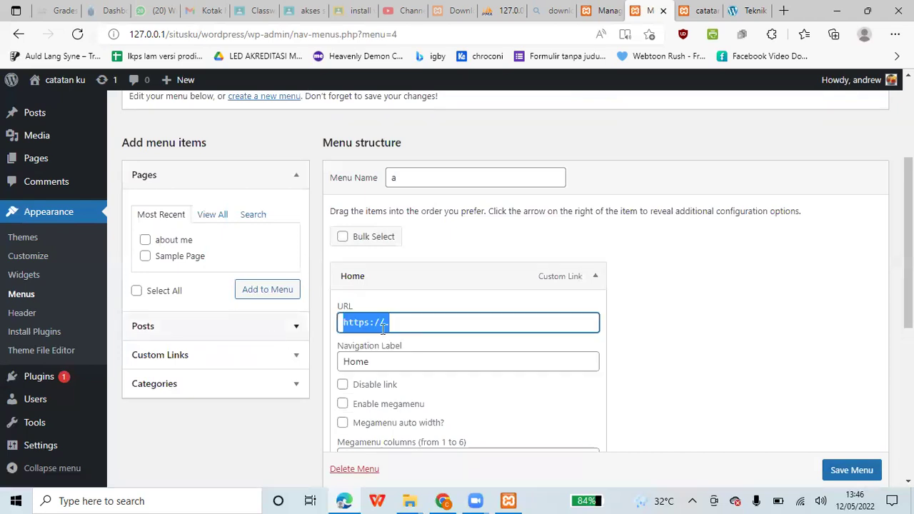
key("BackSpace")
scroll(614, 399, "down", 3)
left_click(851, 469)
scroll(820, 428, "down", 1)
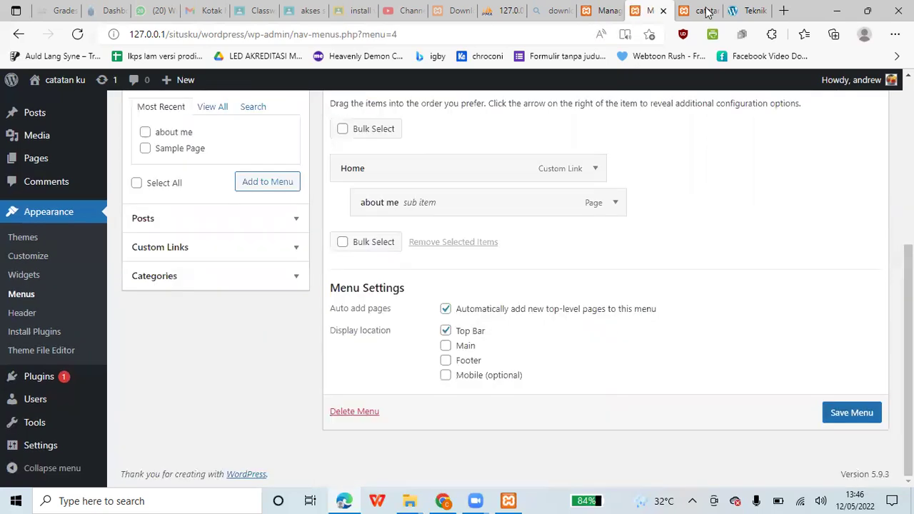
left_click(705, 12)
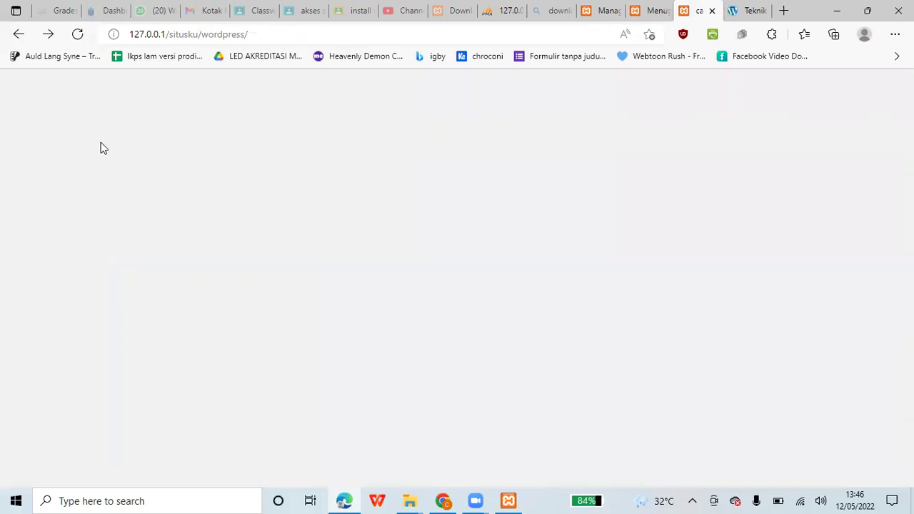
- Open About Me from the Home dropdown, then return to the site's home page
mouse_move(71, 105)
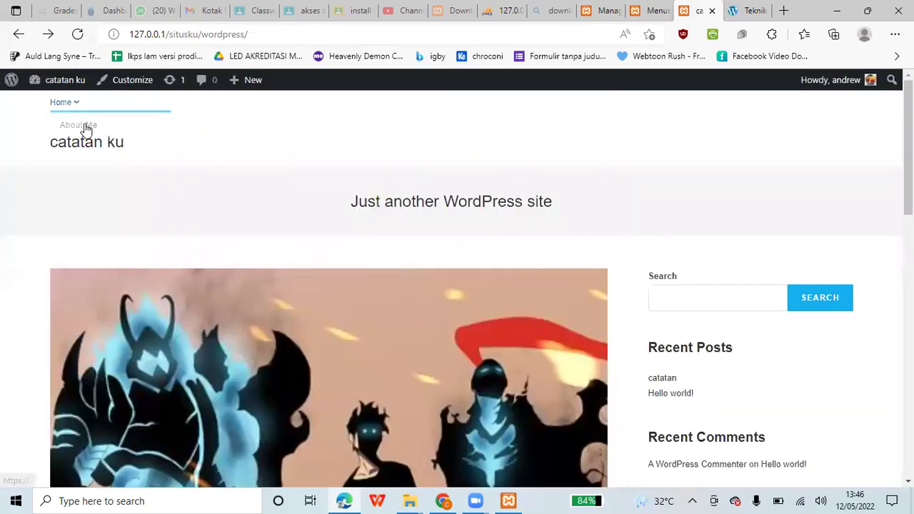
left_click(85, 126)
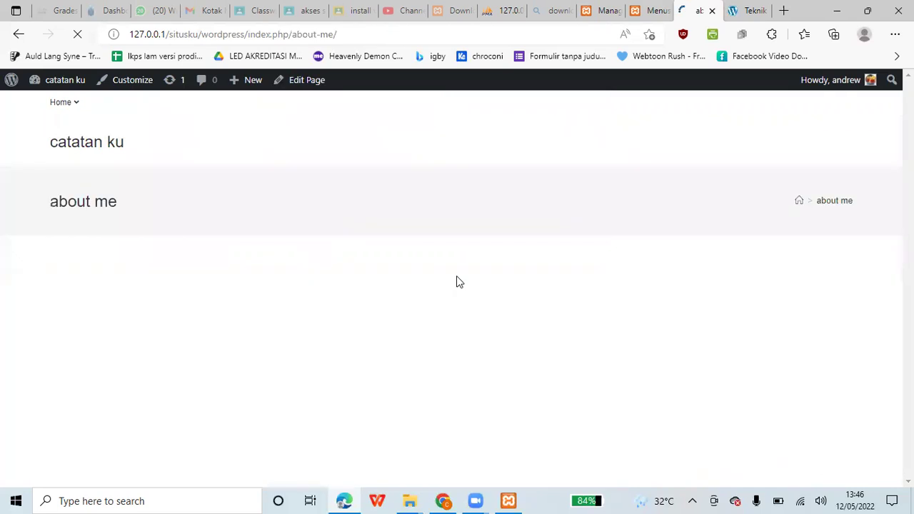
scroll(457, 281, "down", 2)
scroll(63, 102, "up", 2)
mouse_move(60, 100)
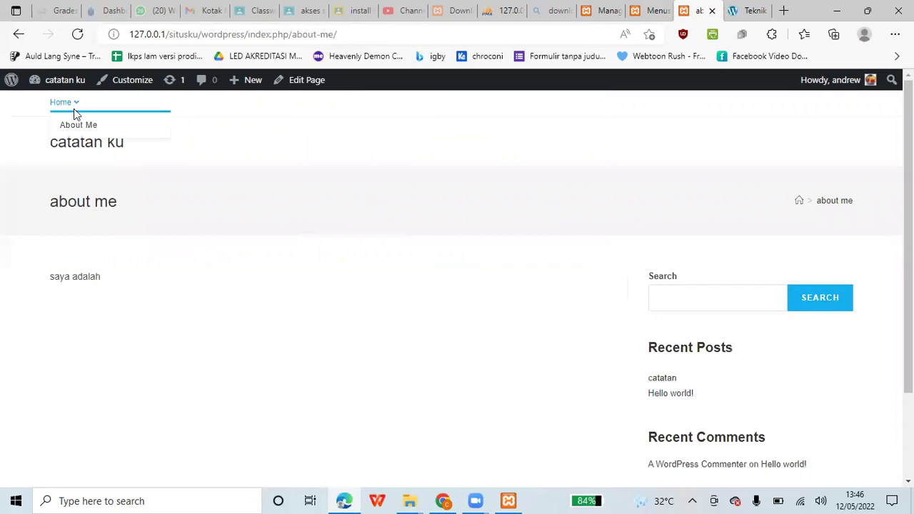
left_click(102, 147)
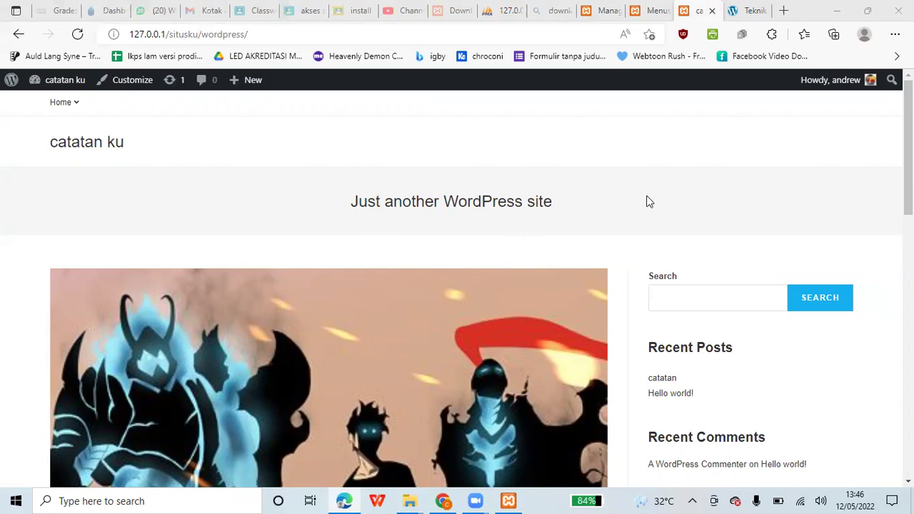
scroll(647, 202, "down", 5)
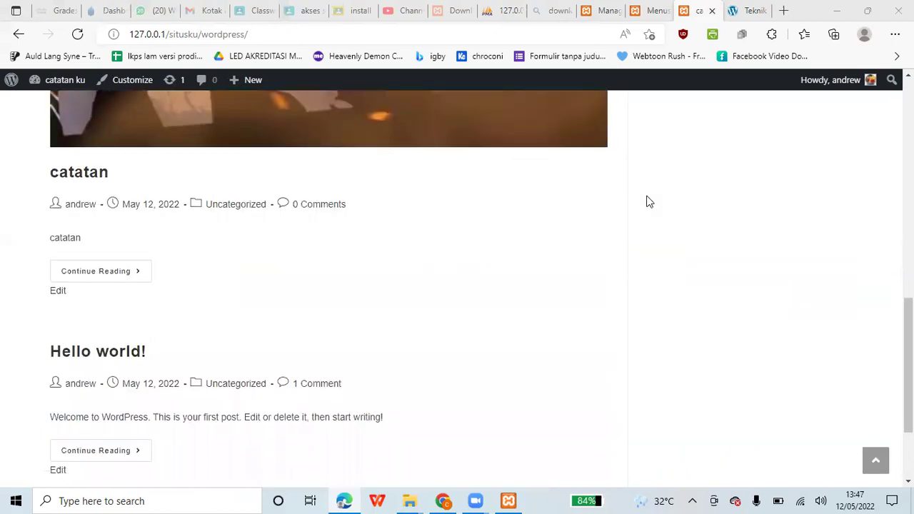
scroll(649, 202, "up", 2)
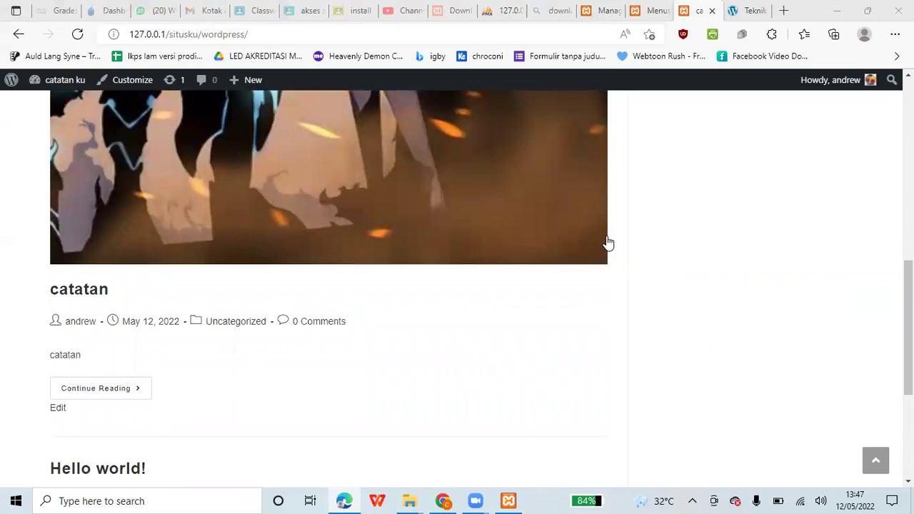
- Check the system sound volume, then go back to the Menus editor
left_click(822, 499)
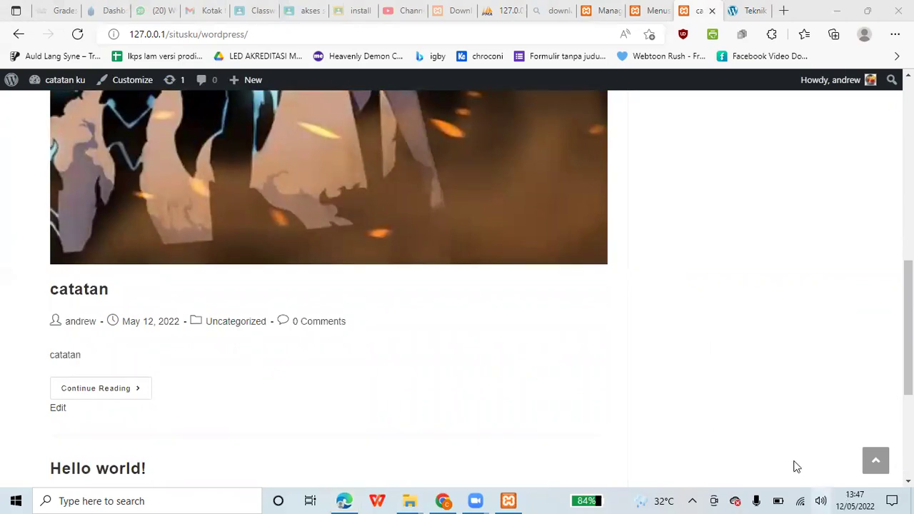
left_click(805, 322)
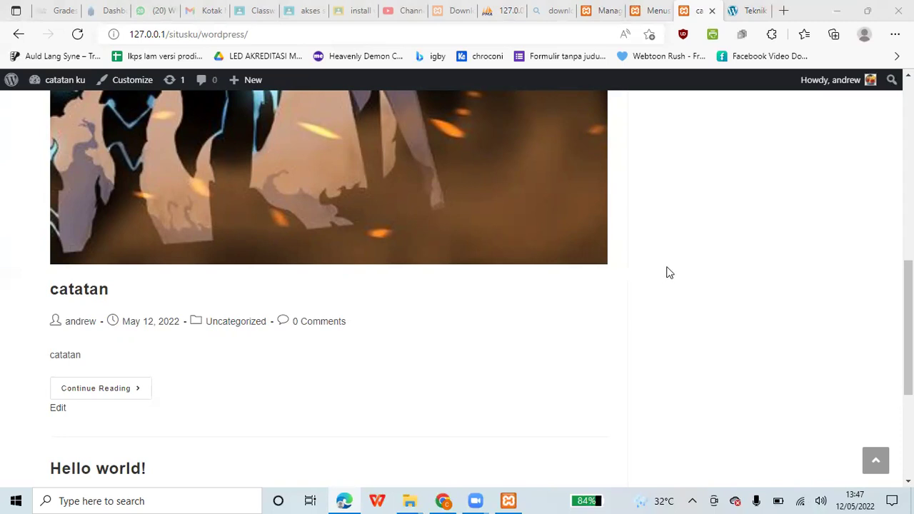
scroll(669, 273, "up", 5)
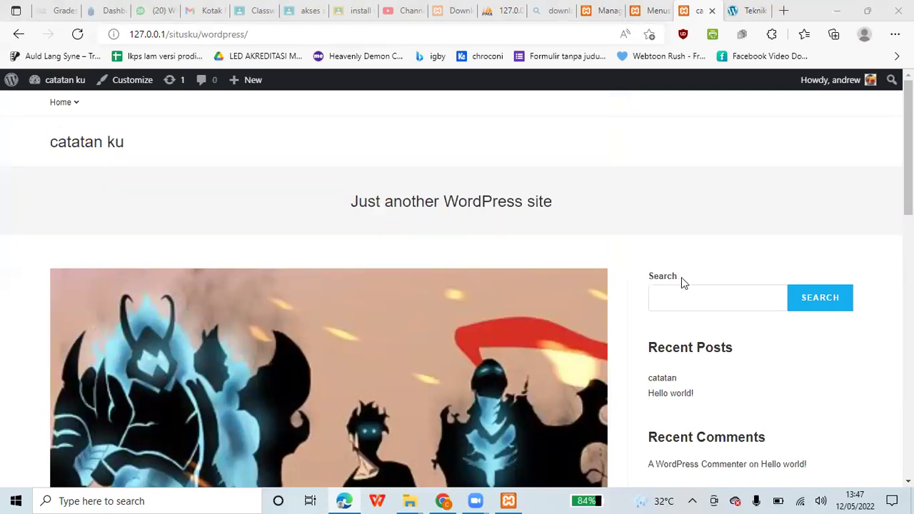
scroll(457, 221, "down", 5)
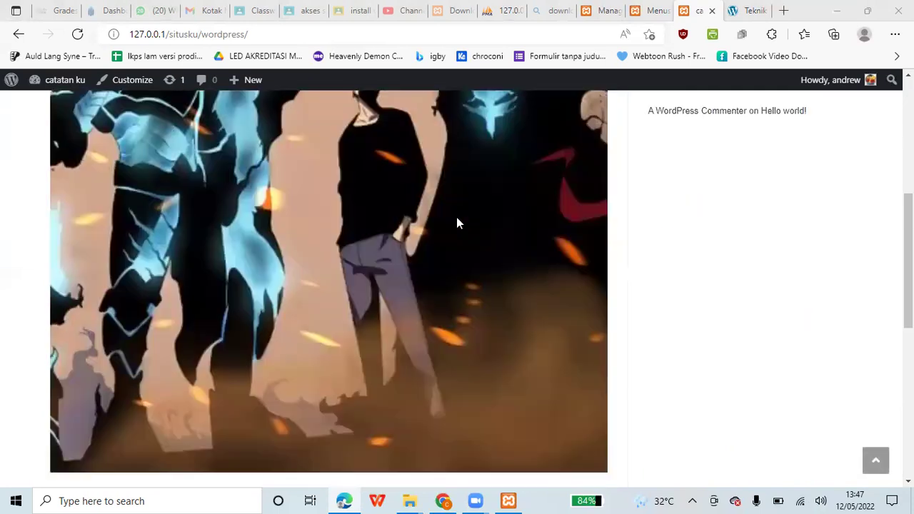
scroll(457, 224, "up", 3)
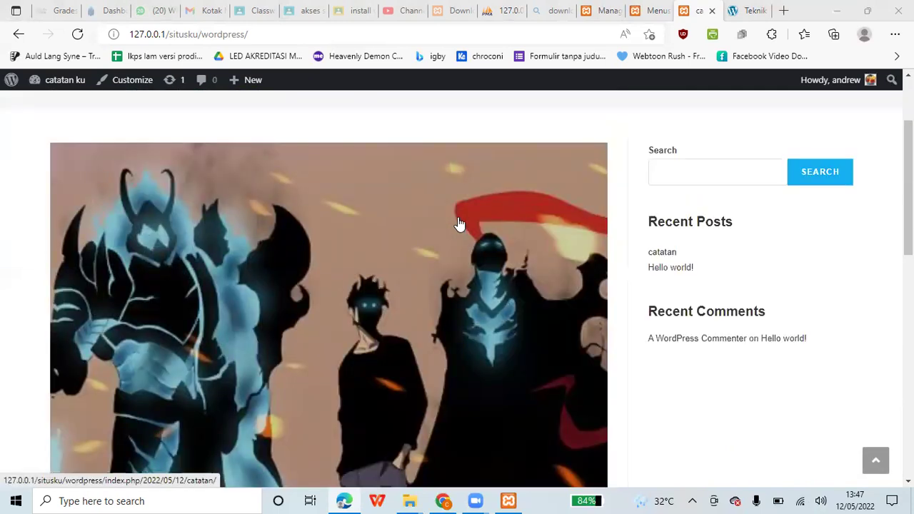
scroll(459, 225, "up", 2)
left_click(643, 8)
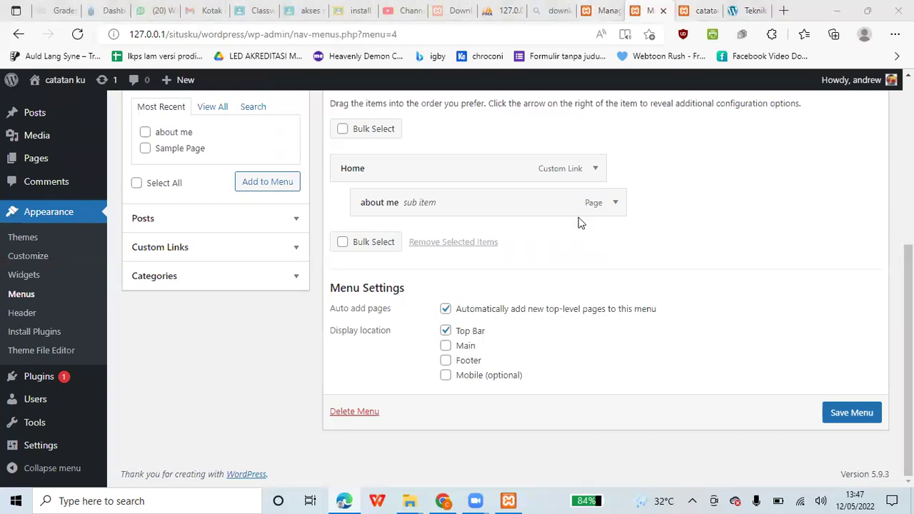
- Return to the 'catatan ku' front page and scroll over it to check the Home dropdown menu
scroll(571, 207, "up", 3)
scroll(508, 193, "up", 2)
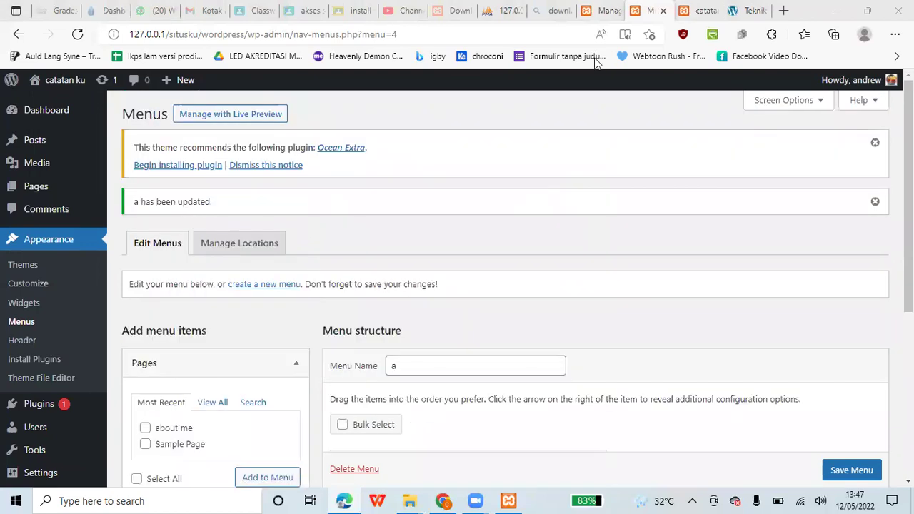
left_click(688, 9)
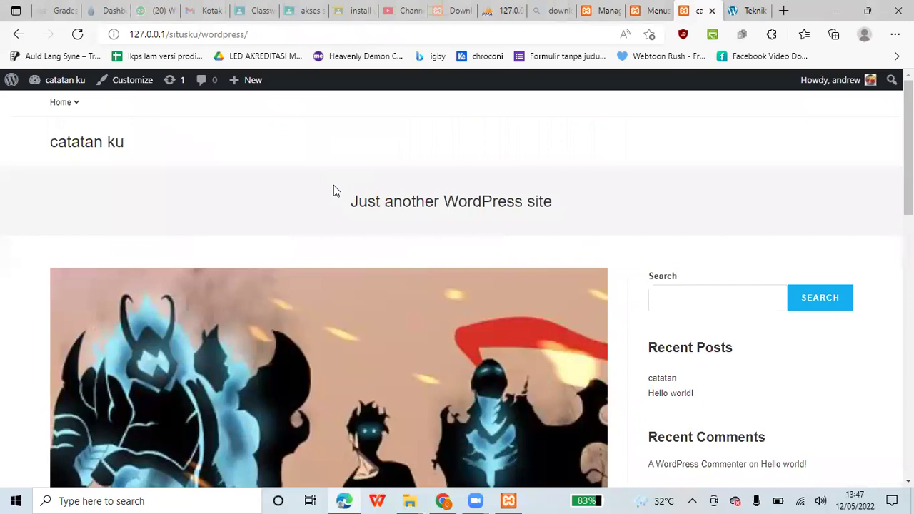
scroll(333, 187, "down", 2)
scroll(333, 191, "up", 1)
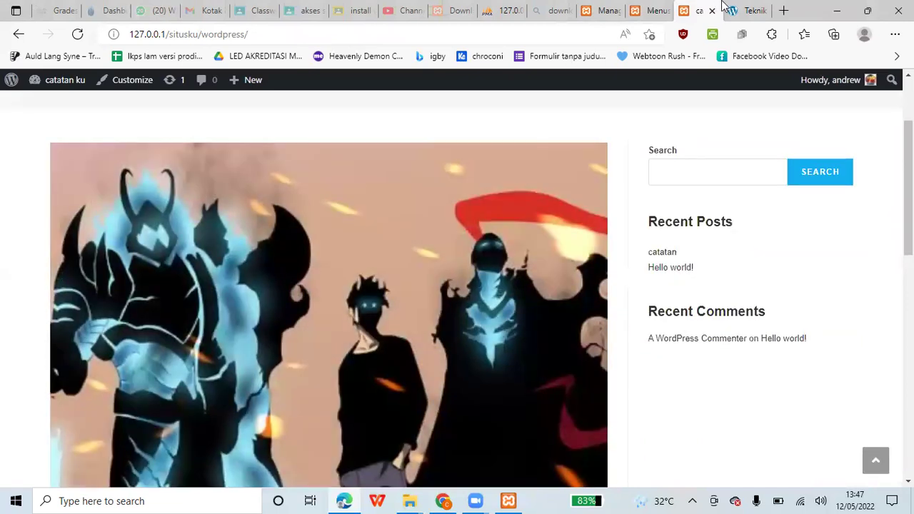
- Switch to the Teknik Informatika website and scroll down through its news posts
key("ctrl+Tab")
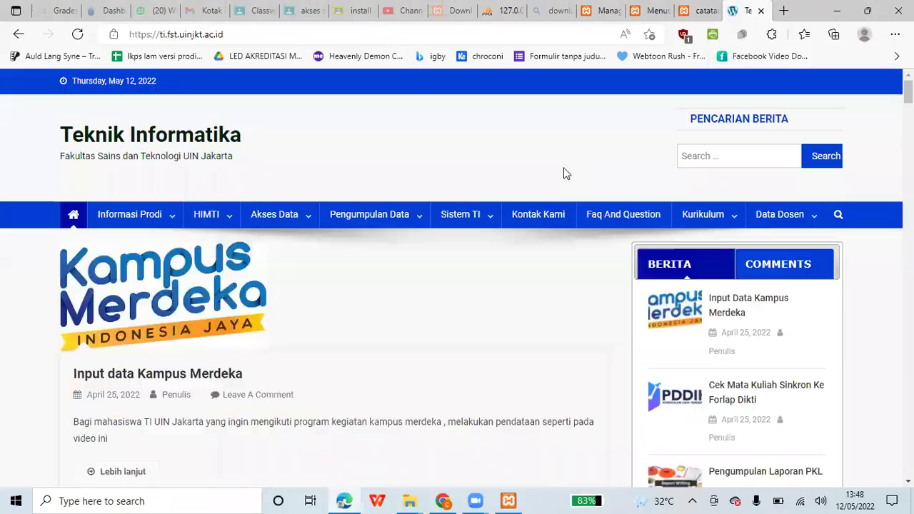
scroll(568, 171, "down", 4)
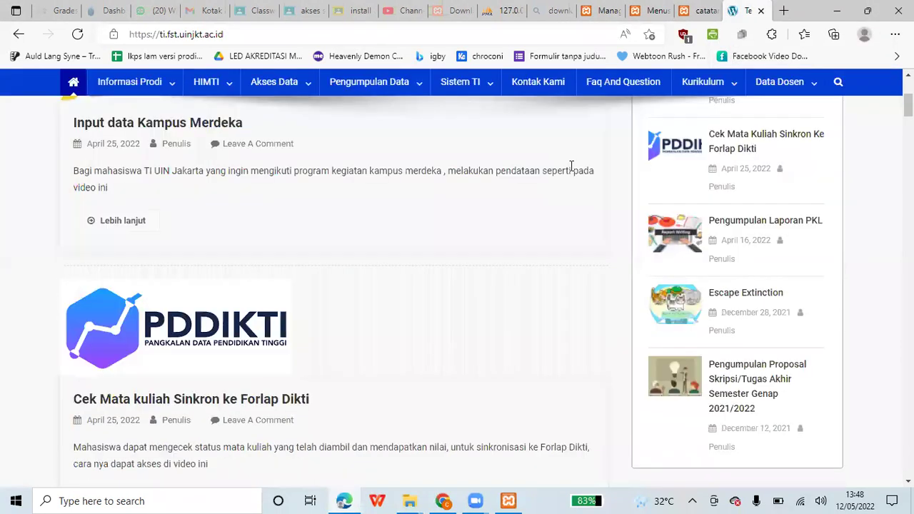
scroll(614, 207, "up", 2)
scroll(603, 232, "down", 4)
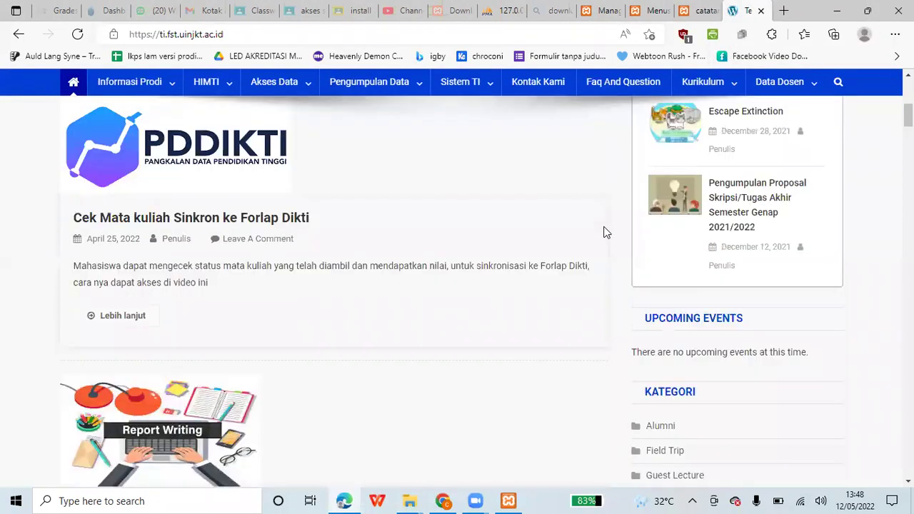
scroll(603, 232, "down", 6)
scroll(603, 232, "down", 5)
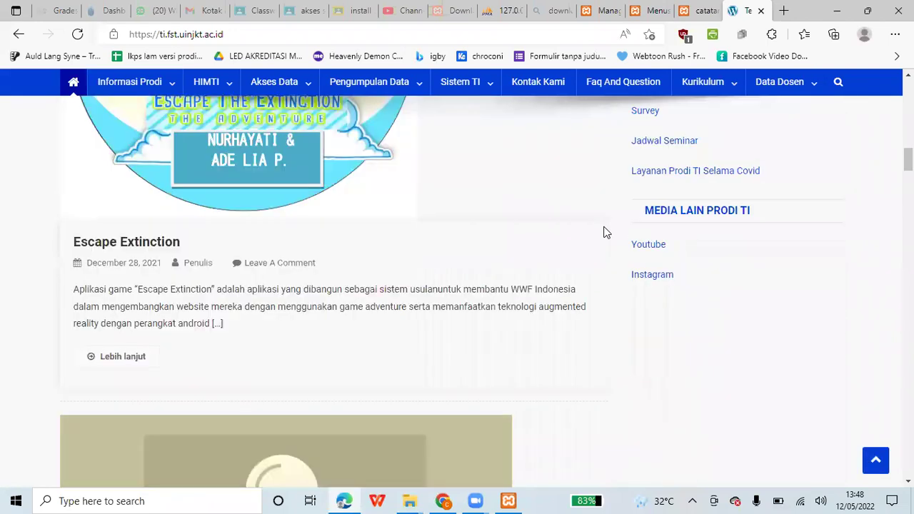
scroll(605, 232, "down", 5)
scroll(618, 239, "down", 5)
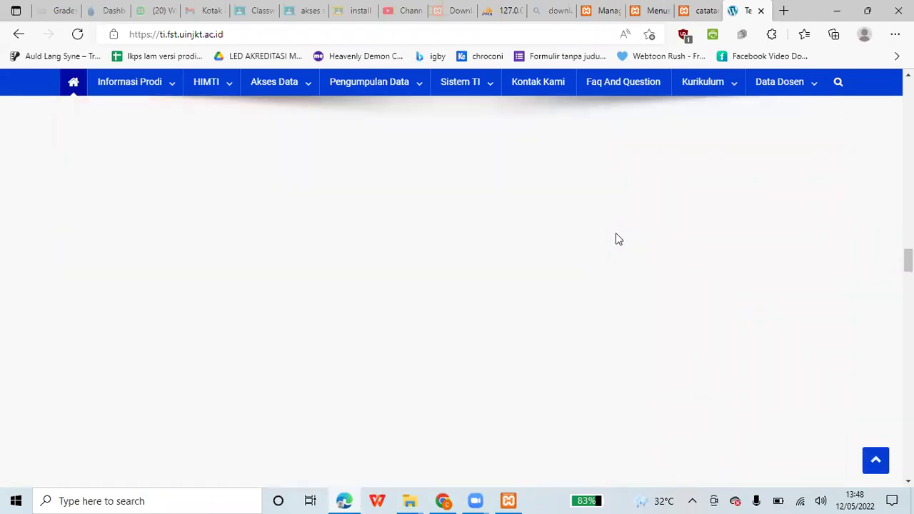
scroll(620, 237, "down", 3)
- Go back to the WordPress Themes page, where OceanWP is still the active theme
scroll(619, 236, "up", 5)
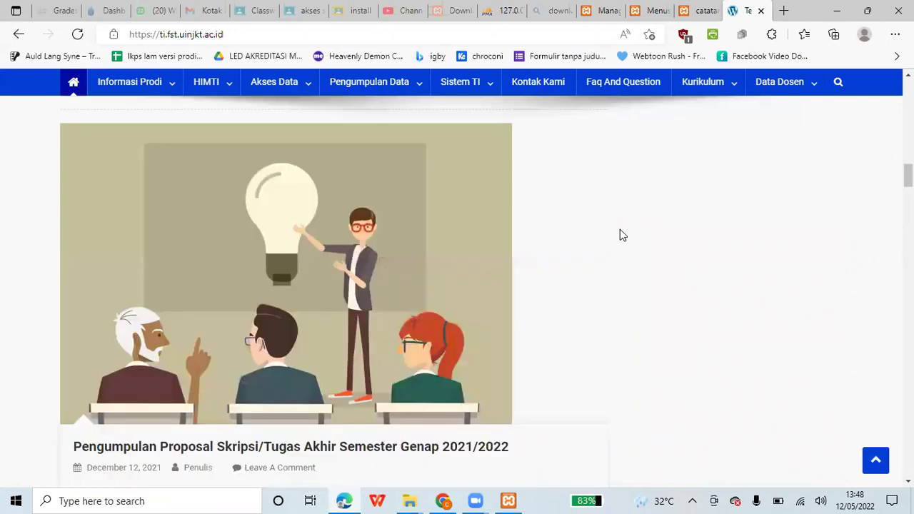
scroll(619, 234, "up", 10)
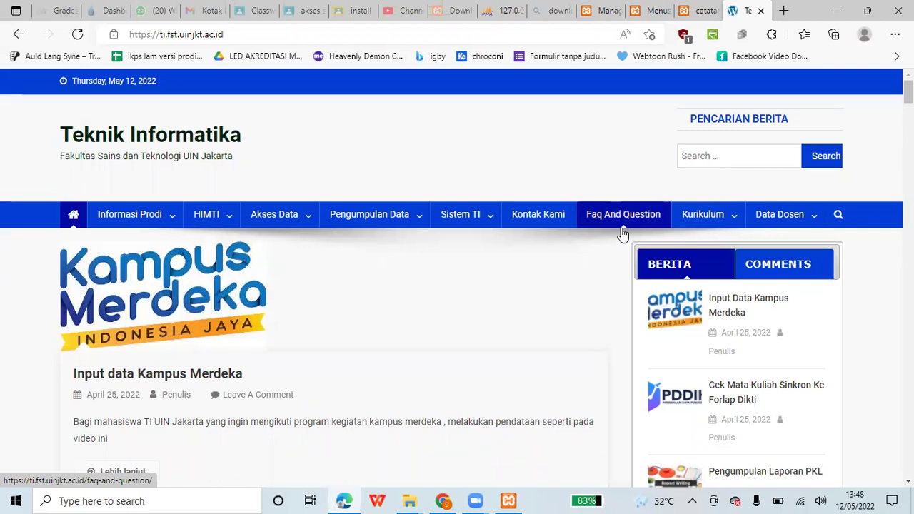
left_click(605, 10)
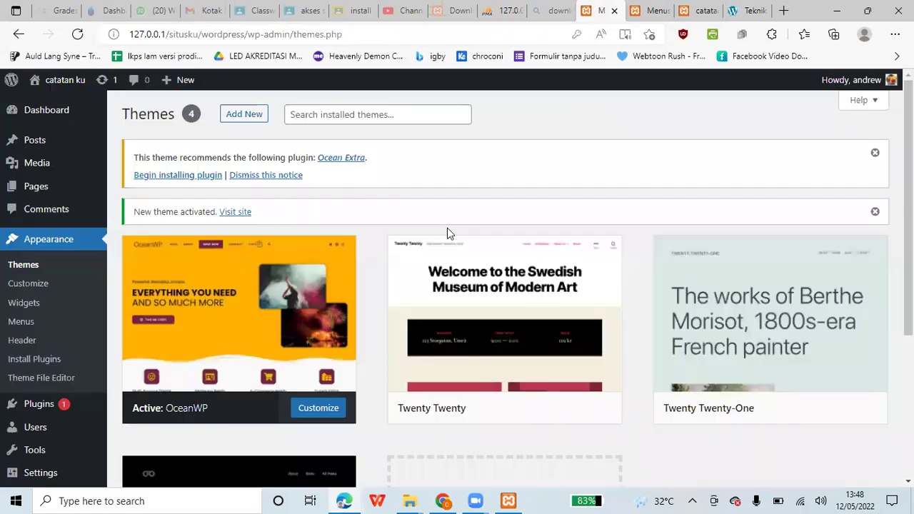
scroll(64, 298, "down", 2)
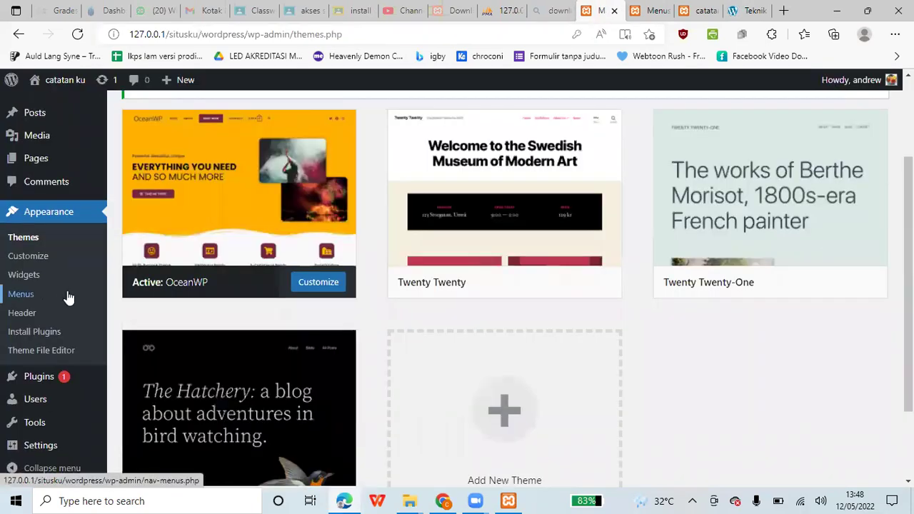
- In a new Edge tab, search Bing for 'best plugin wordpress'
left_click(784, 10)
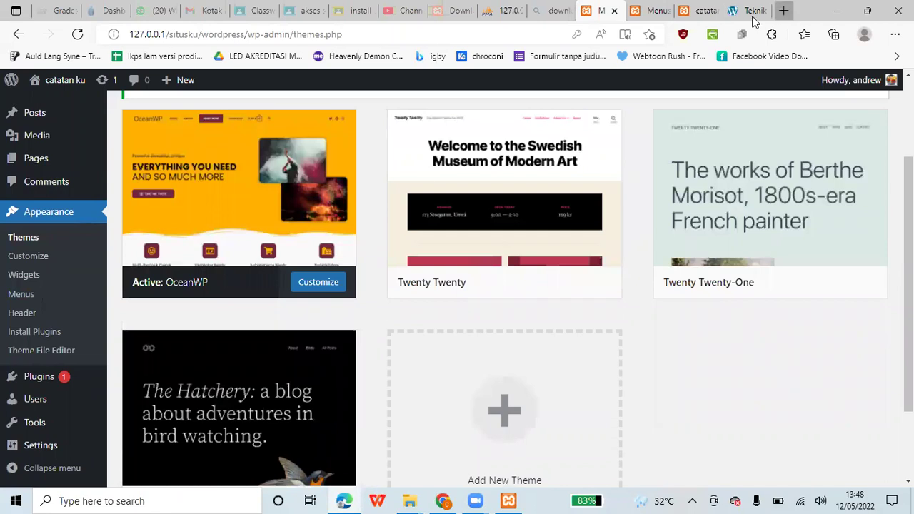
type("best p")
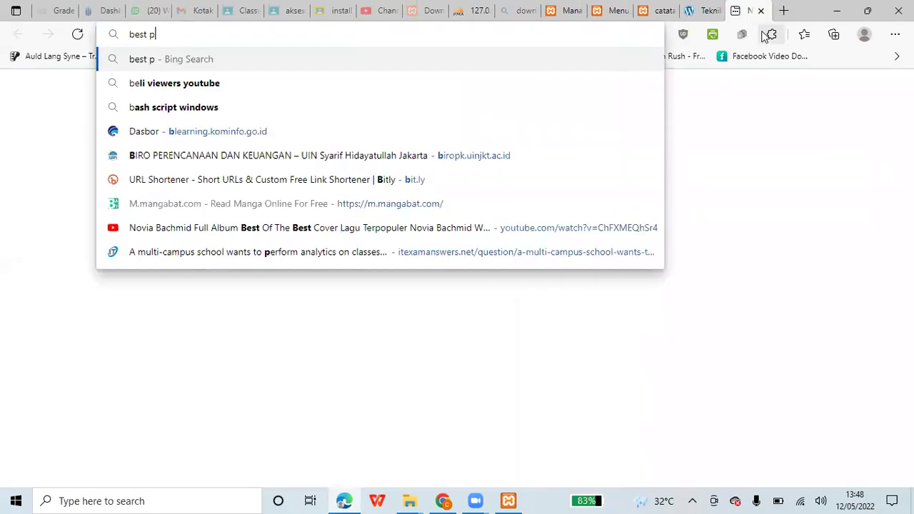
type("lugi")
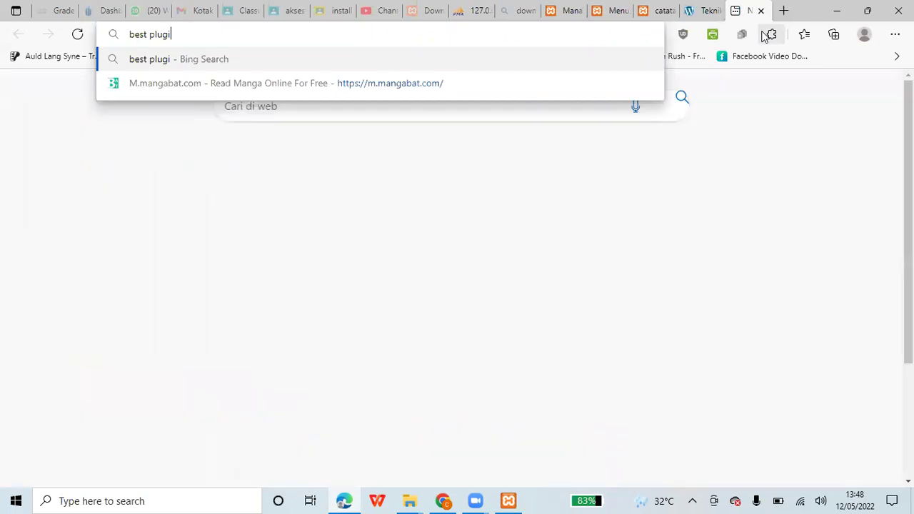
type("n wordpre")
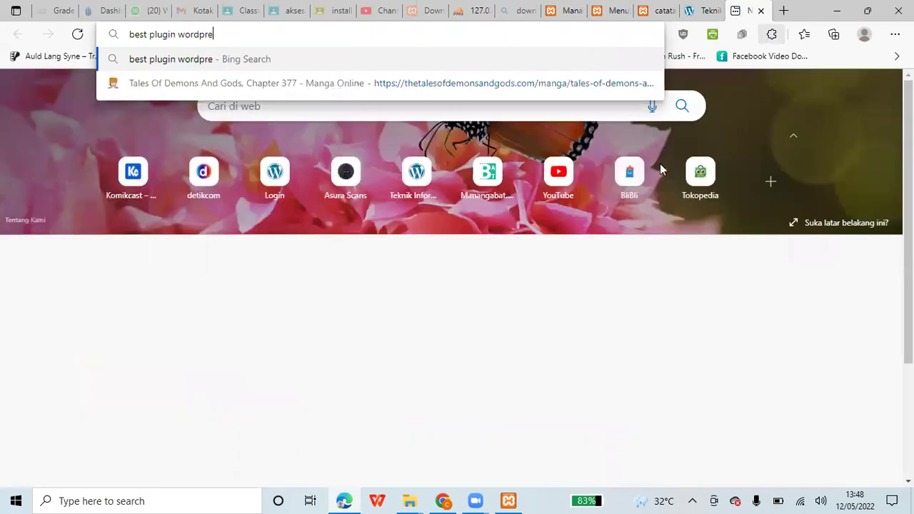
type("ss")
key("Return")
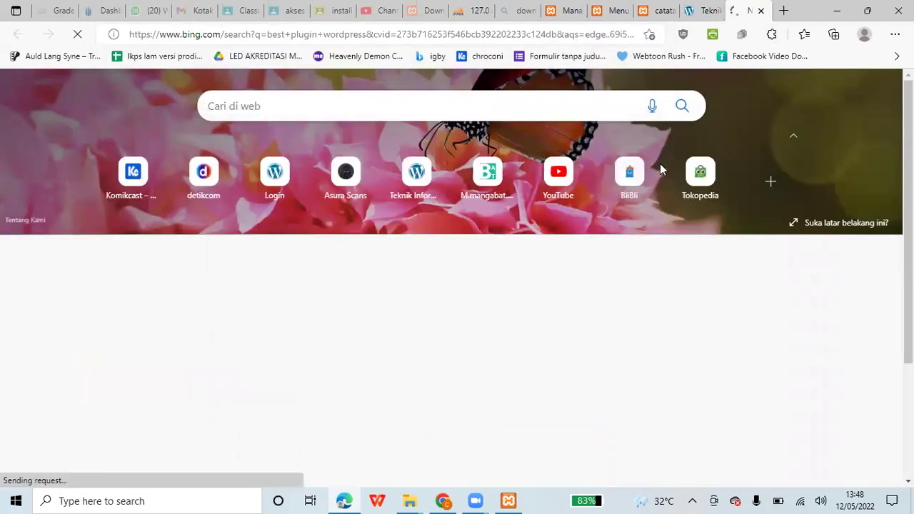